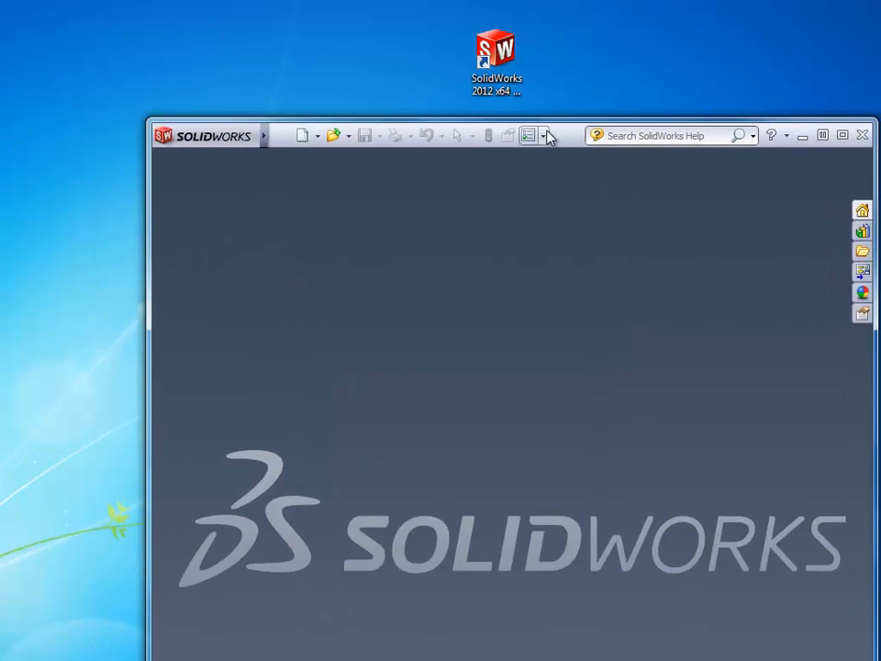
Look up the 3D Sketching lesson in the All SolidWorks Tutorials (Set 1) list and close the tutorials window
{"action": "left_click", "coordinate": [546, 136]}
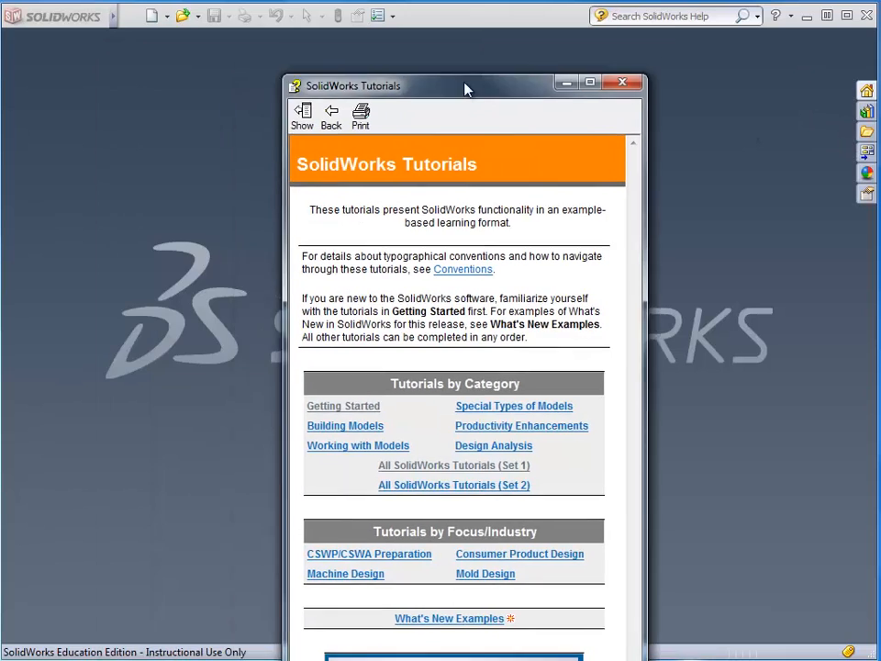
{"action": "left_click_drag", "start_coordinate": [466, 86], "coordinate": [94, 21]}
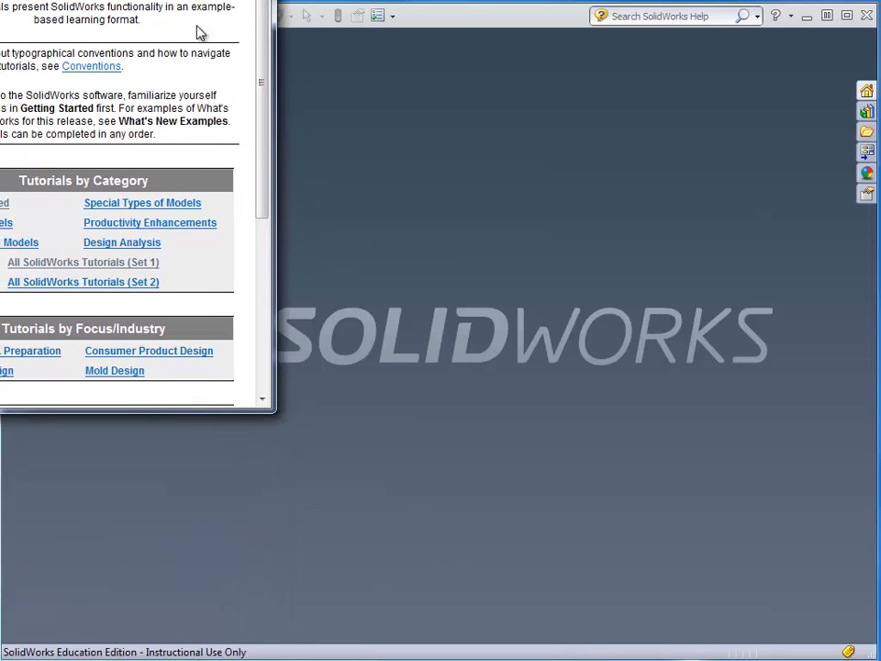
{"action": "left_click_drag", "start_coordinate": [138, 0], "coordinate": [242, 46]}
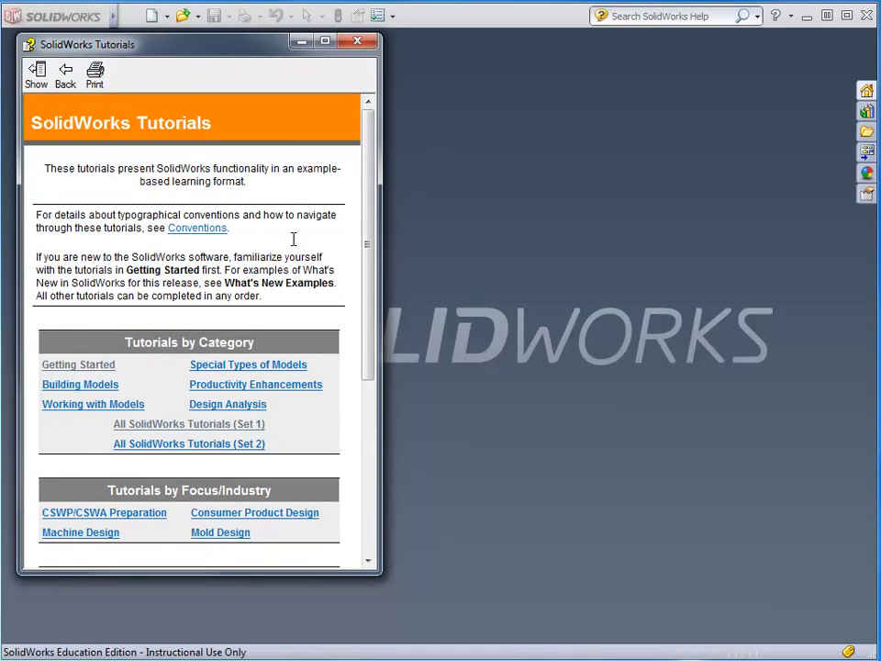
{"action": "left_click", "coordinate": [227, 424]}
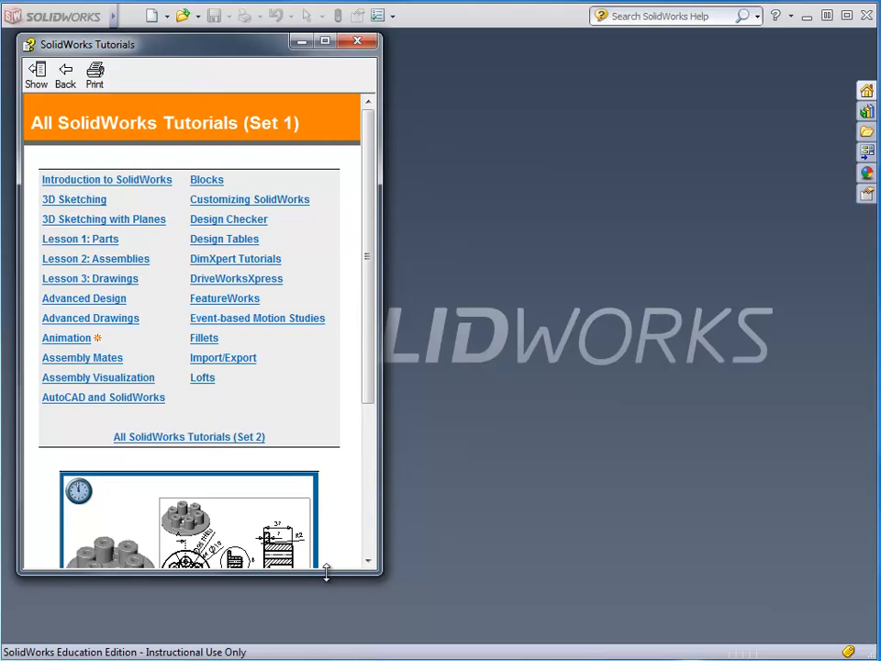
{"action": "left_click_drag", "start_coordinate": [326, 573], "coordinate": [326, 642]}
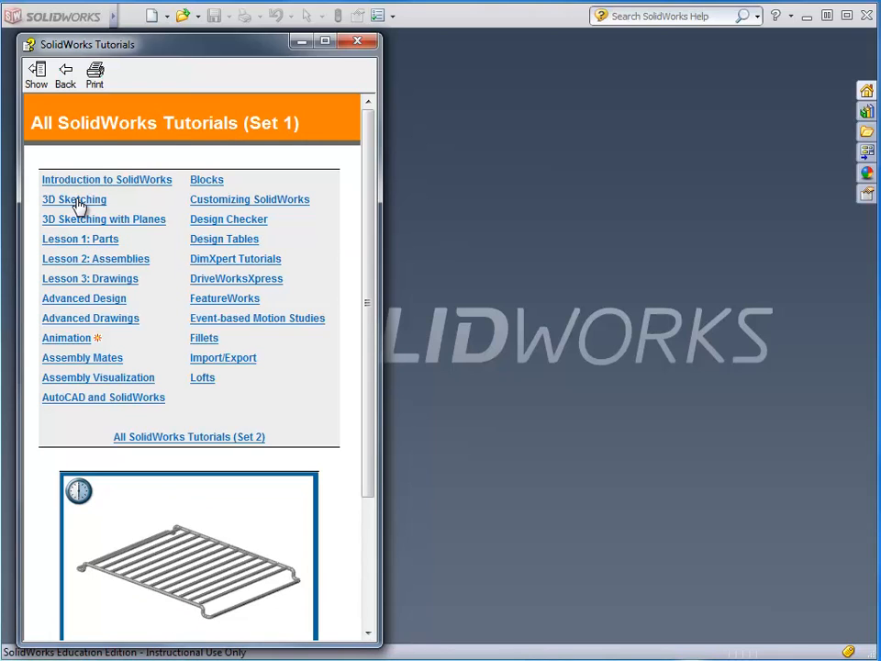
{"action": "left_click", "coordinate": [347, 42]}
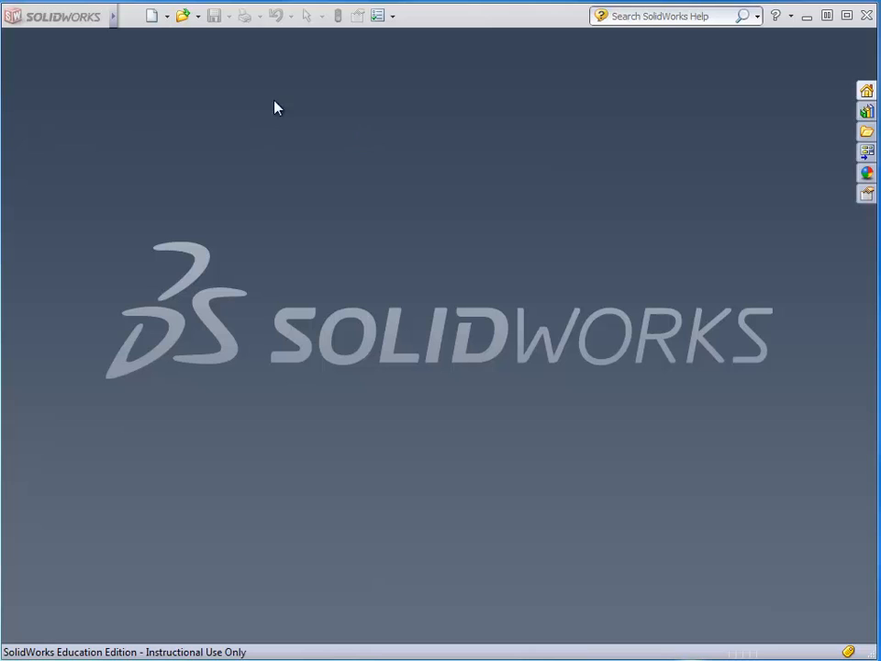
Start a new document and set the default templates to MMGS (millimeter, gram, second) units and the ANSI dimension standard
{"action": "left_click", "coordinate": [167, 16]}
{"action": "left_click", "coordinate": [181, 39]}
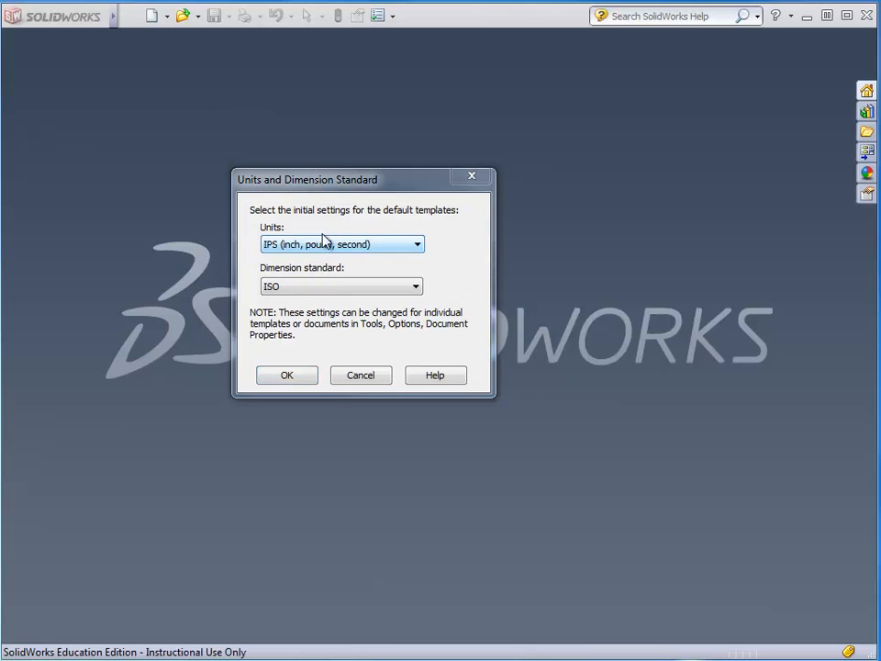
{"action": "left_click", "coordinate": [417, 246]}
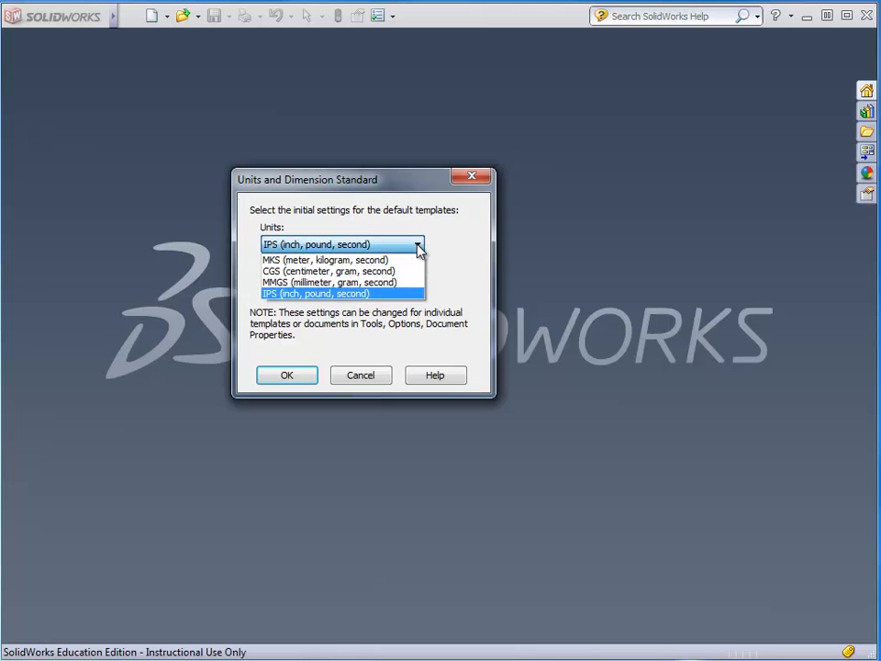
{"action": "left_click", "coordinate": [383, 289]}
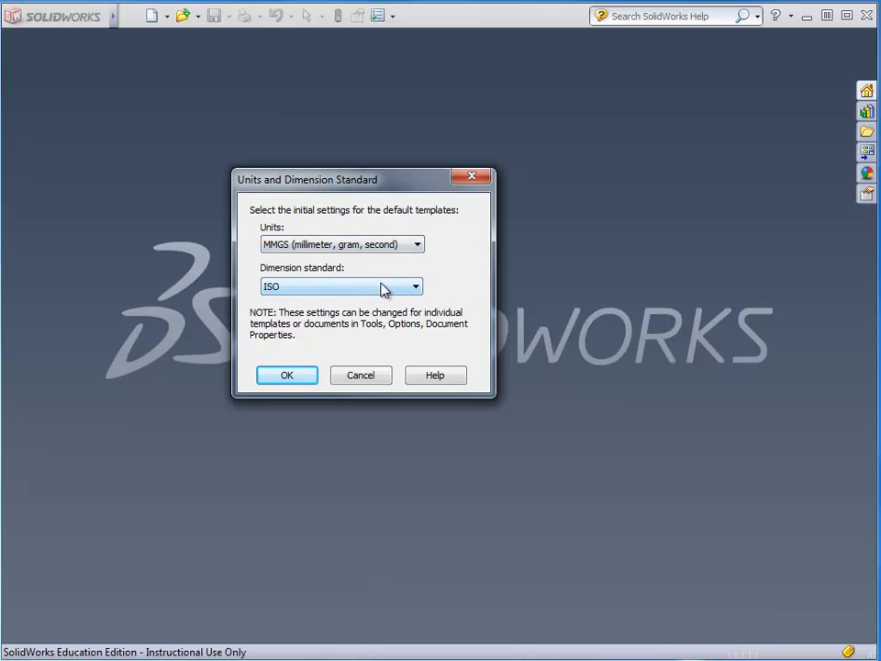
{"action": "left_click", "coordinate": [306, 288]}
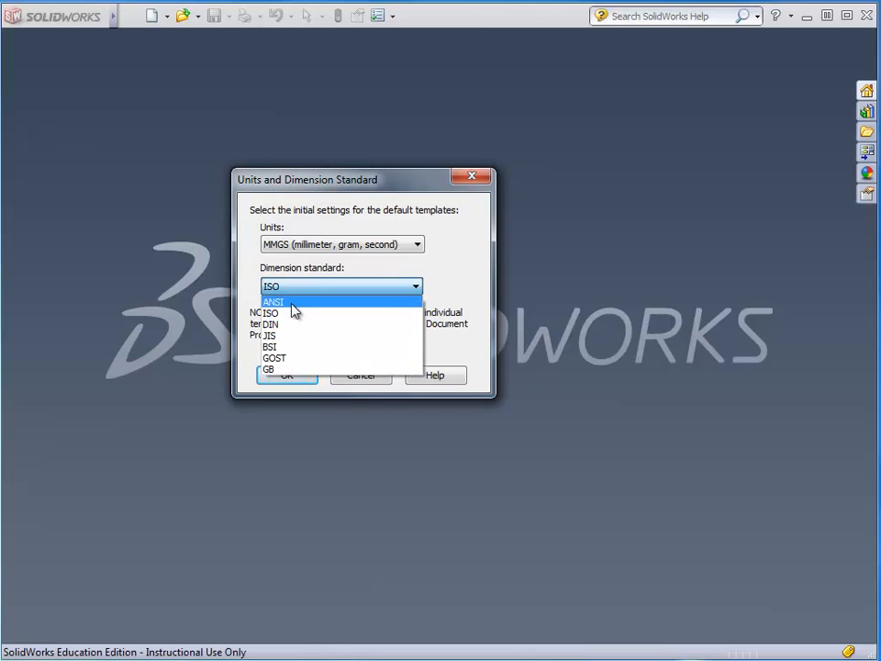
{"action": "left_click", "coordinate": [294, 310]}
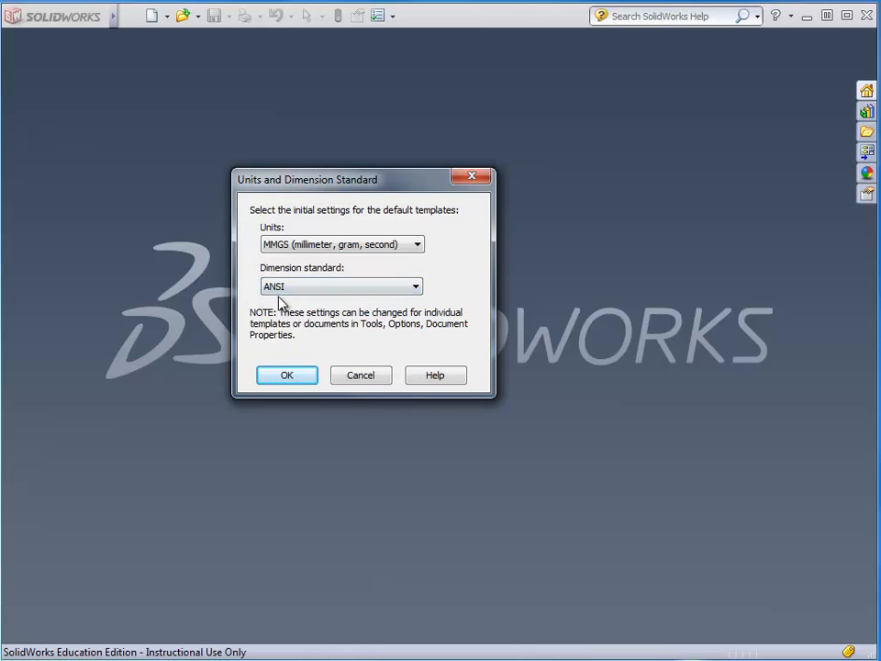
{"action": "left_click", "coordinate": [347, 290]}
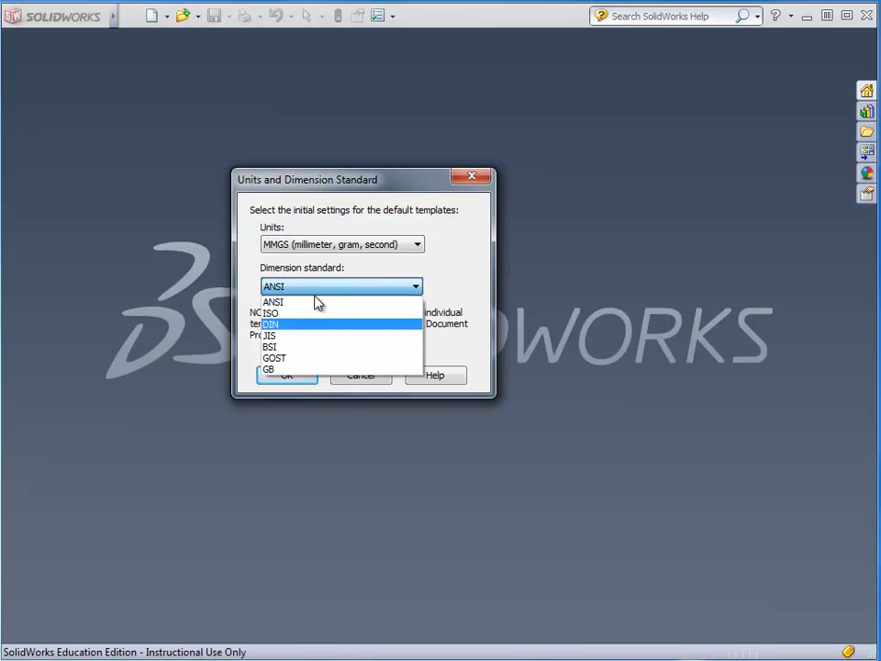
{"action": "left_click", "coordinate": [329, 287]}
{"action": "left_click", "coordinate": [293, 379]}
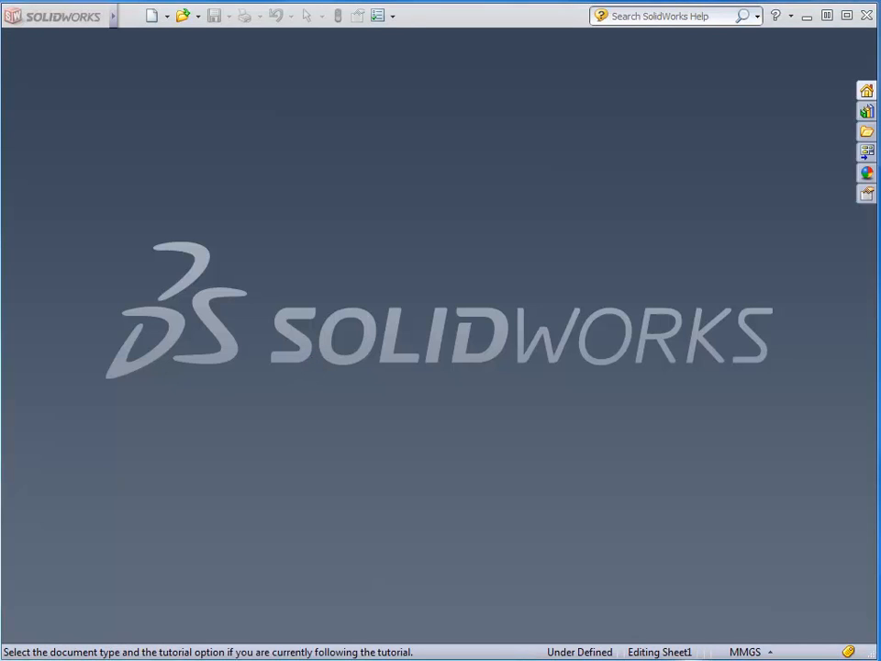
Create a new part document and start a 3D sketch in it
{"action": "left_click_drag", "start_coordinate": [387, 116], "coordinate": [319, 126]}
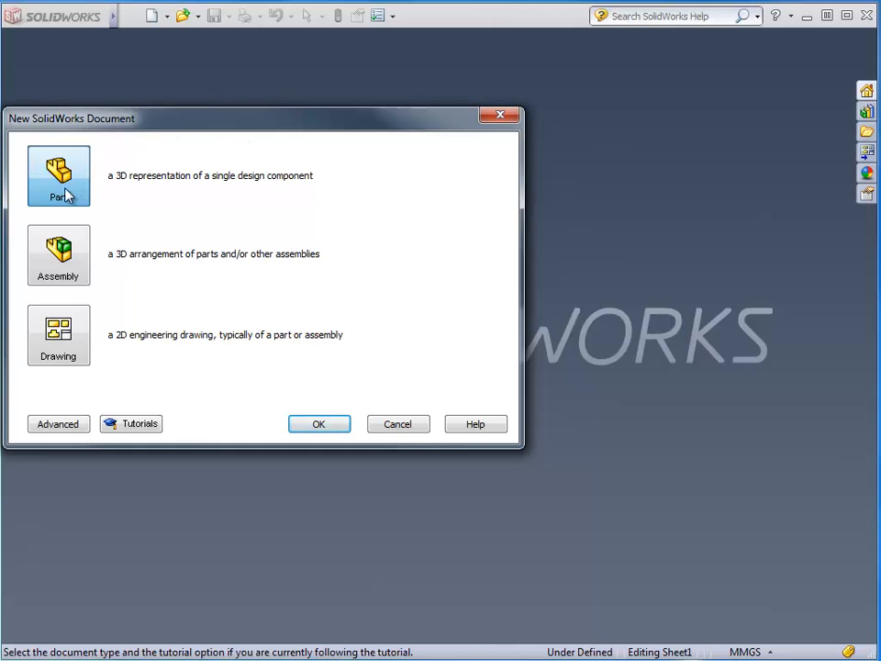
{"action": "left_click", "coordinate": [321, 424]}
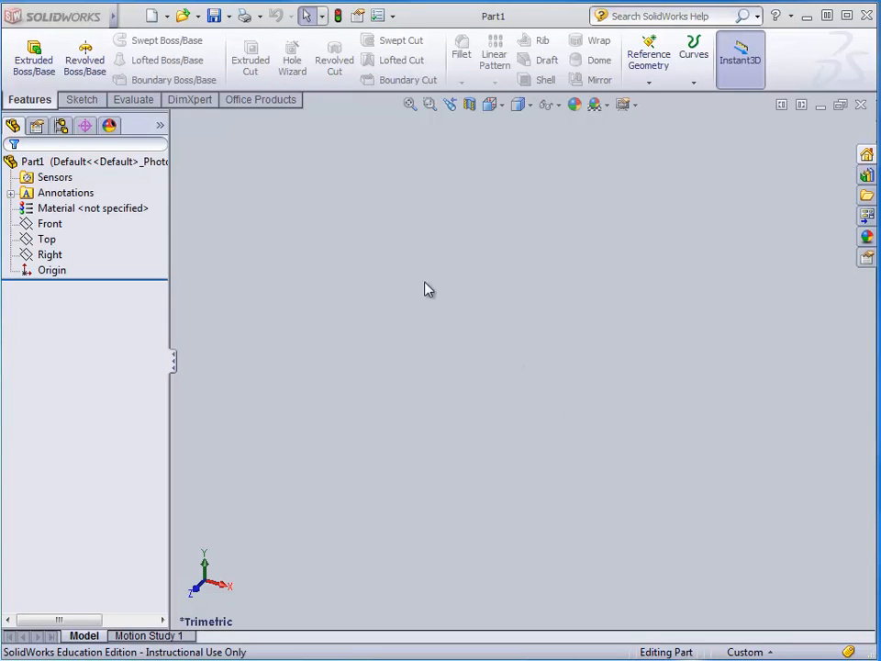
{"action": "left_click", "coordinate": [81, 100]}
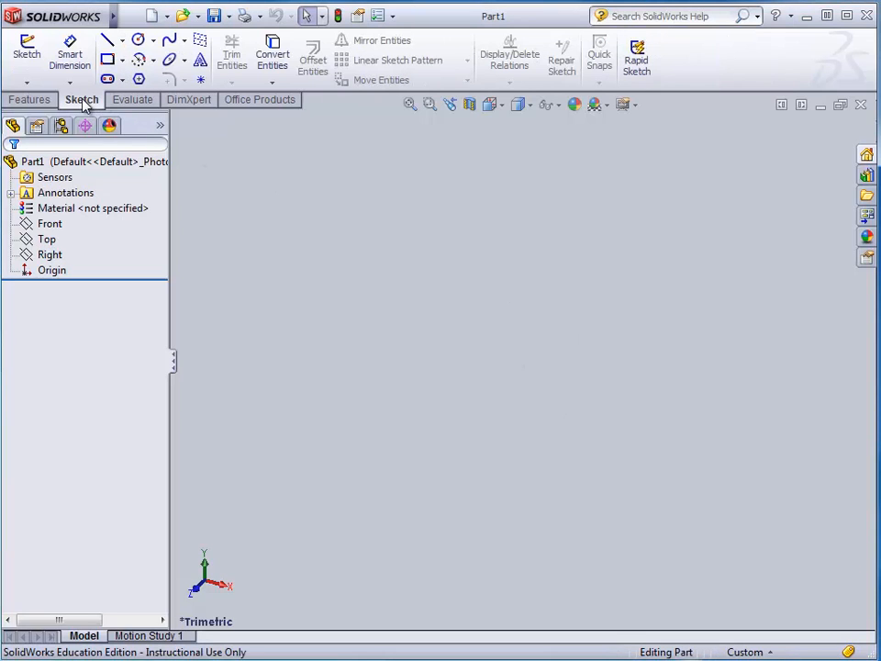
{"action": "left_click", "coordinate": [27, 83]}
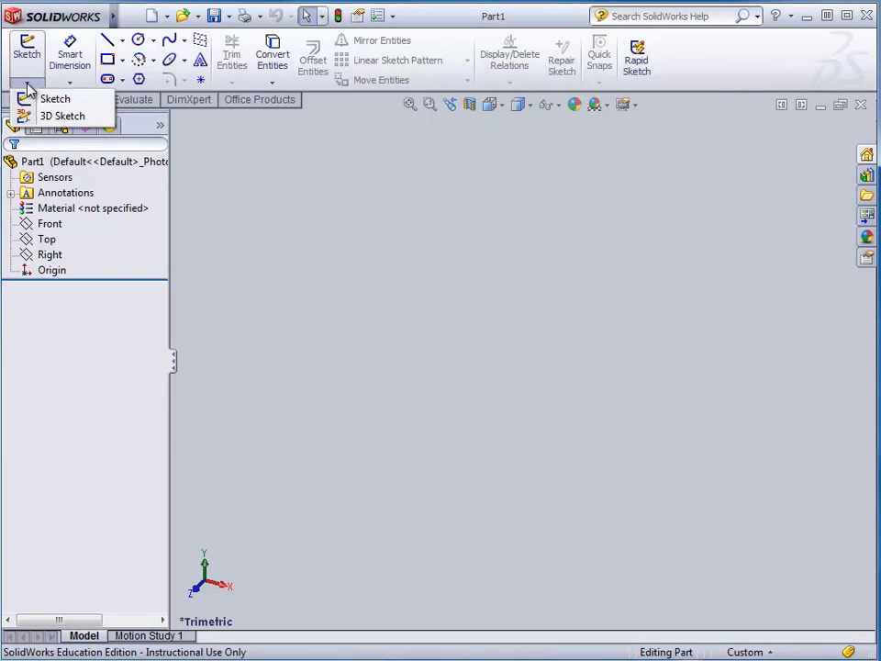
{"action": "left_click", "coordinate": [62, 116]}
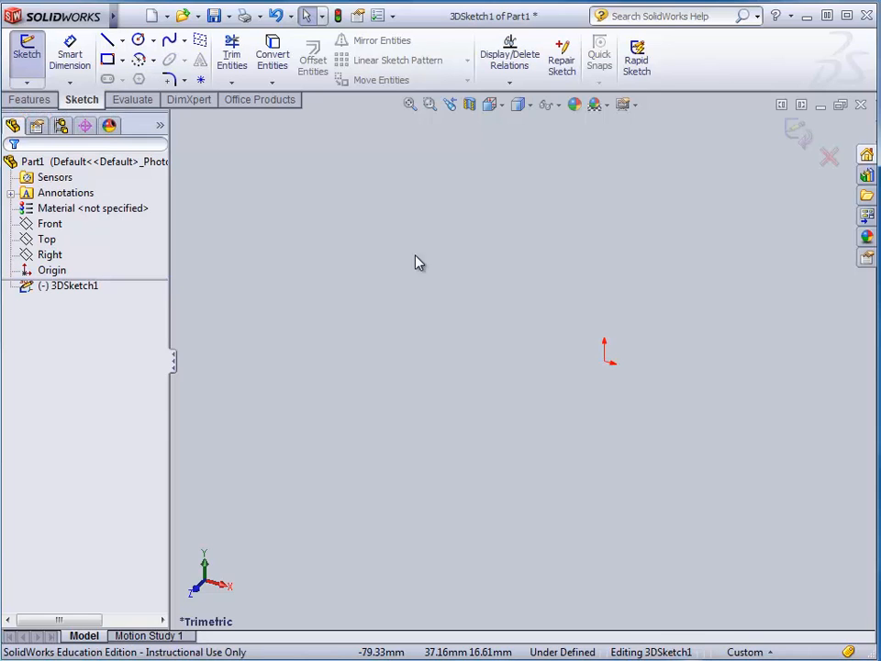
Sketch a line about 71 mm long from the origin along the X axis in the 3D sketch
{"action": "left_click", "coordinate": [107, 40]}
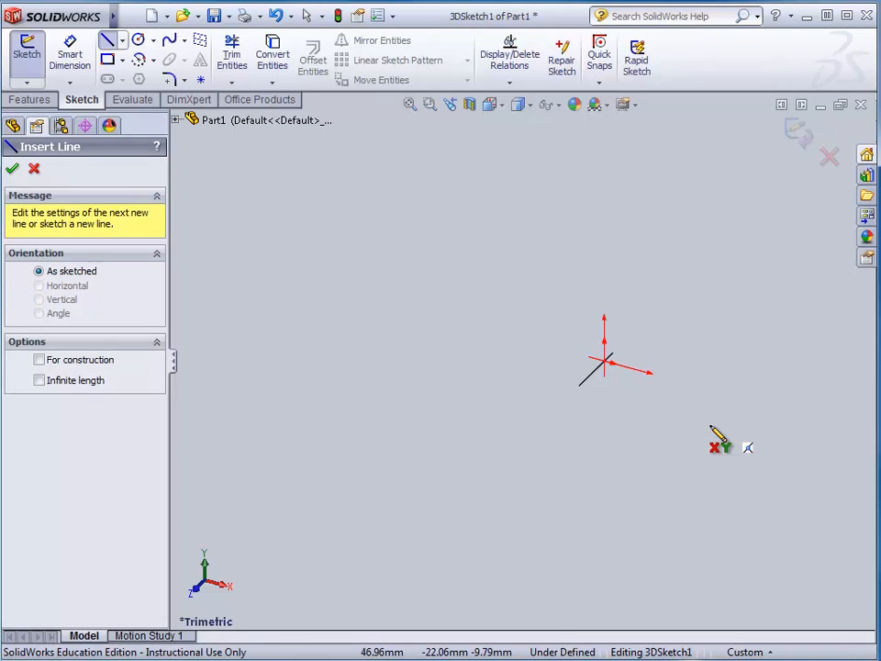
{"action": "left_click", "coordinate": [605, 361]}
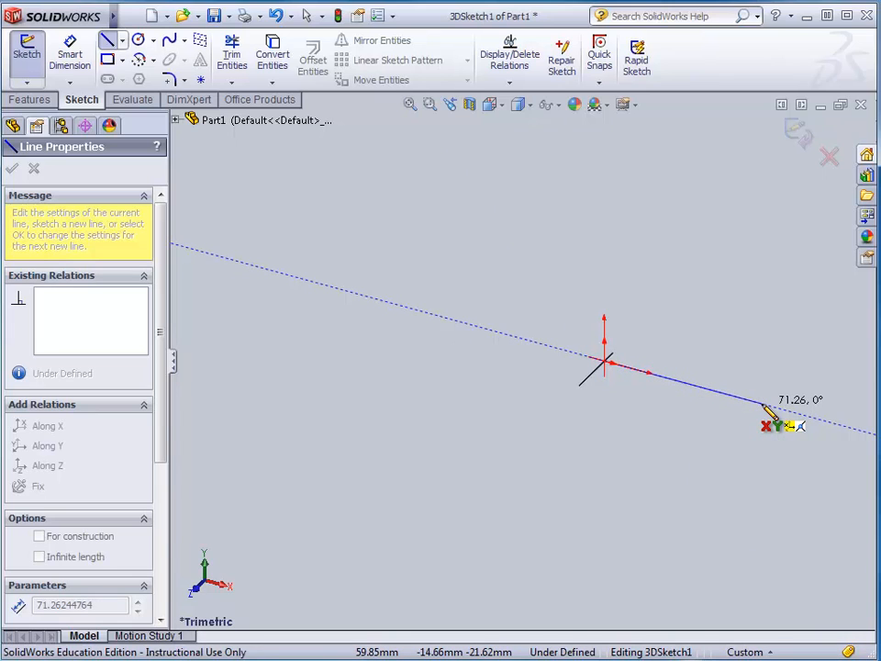
{"action": "left_click", "coordinate": [762, 403]}
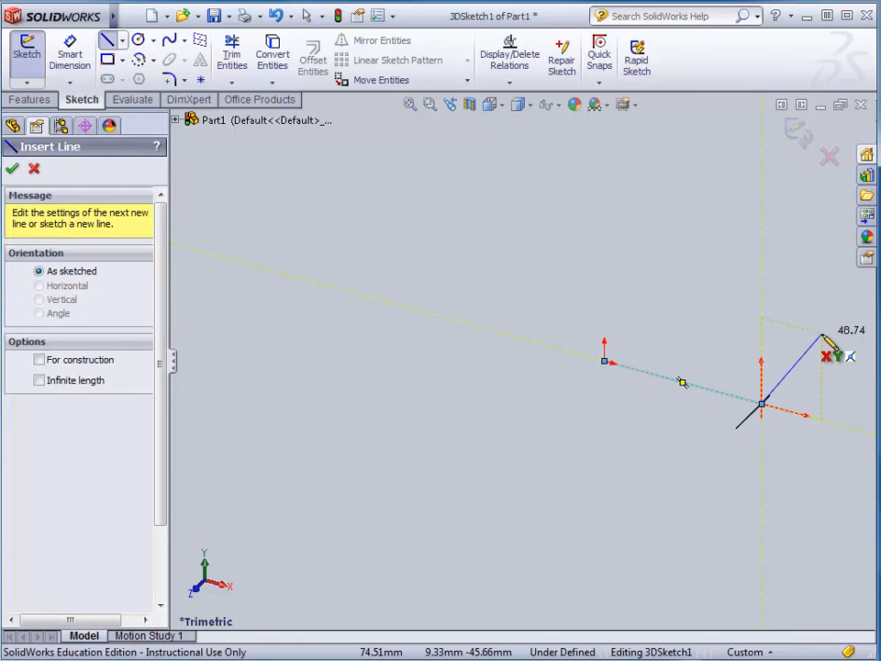
{"action": "key", "text": "Escape"}
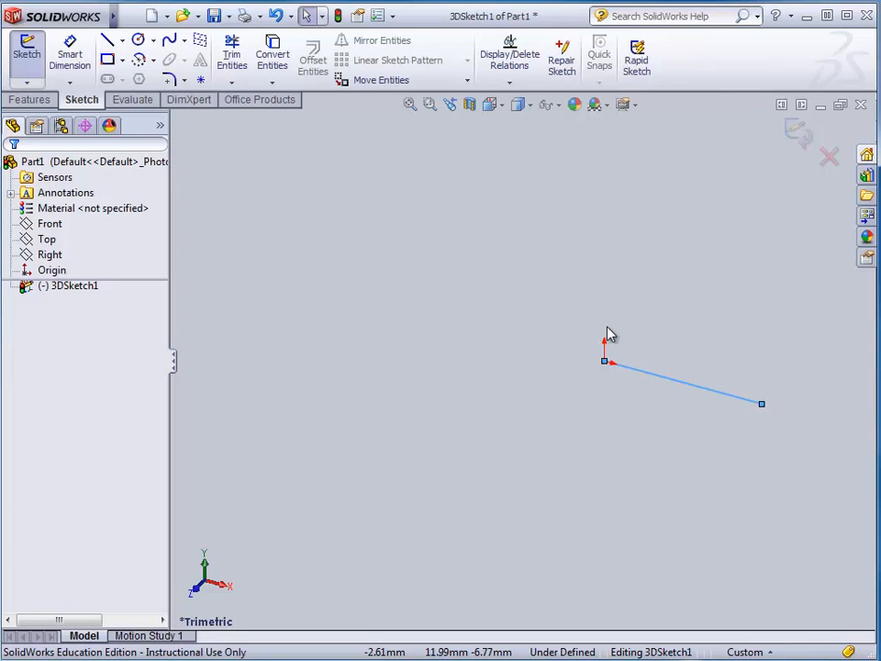
Dimension the line's length and set it to 135 mm
{"action": "left_click", "coordinate": [69, 56]}
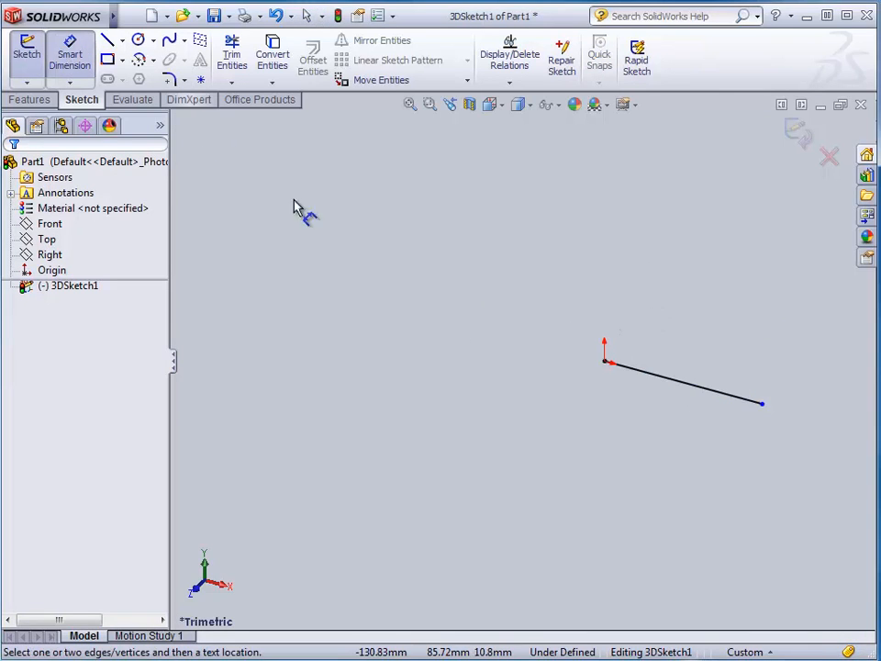
{"action": "left_click", "coordinate": [657, 379]}
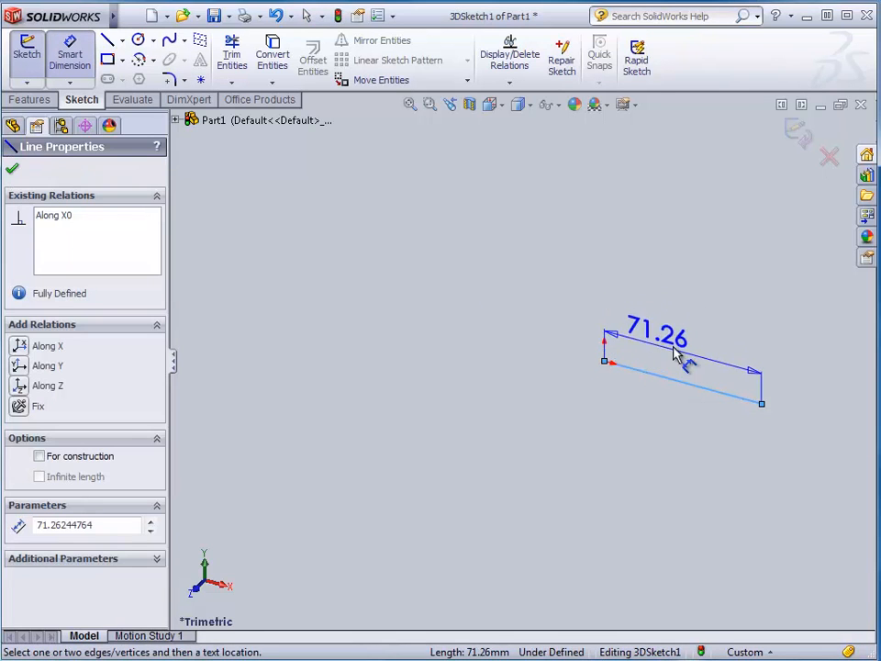
{"action": "left_click", "coordinate": [659, 418]}
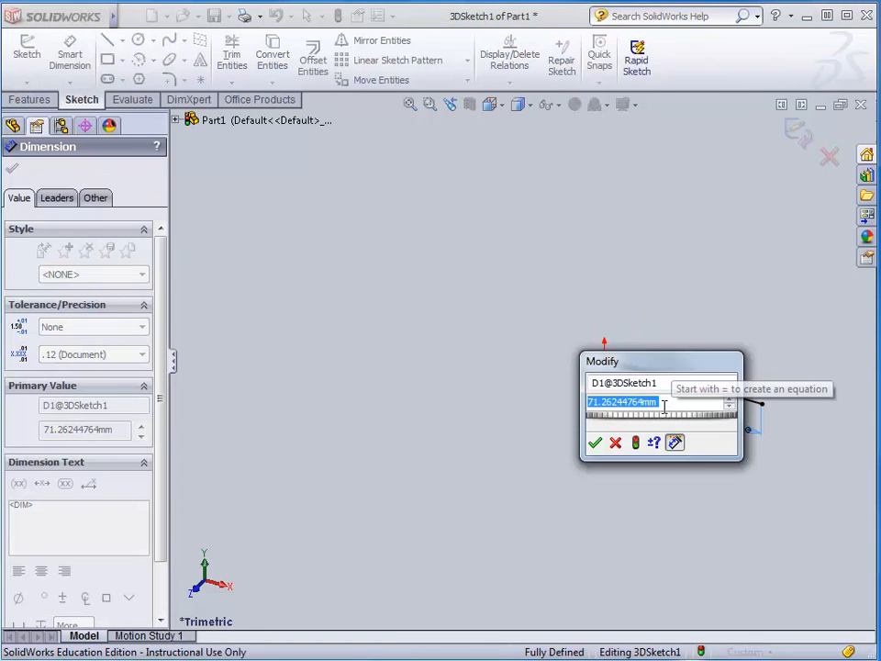
{"action": "type", "text": "135"}
{"action": "key", "text": "Return"}
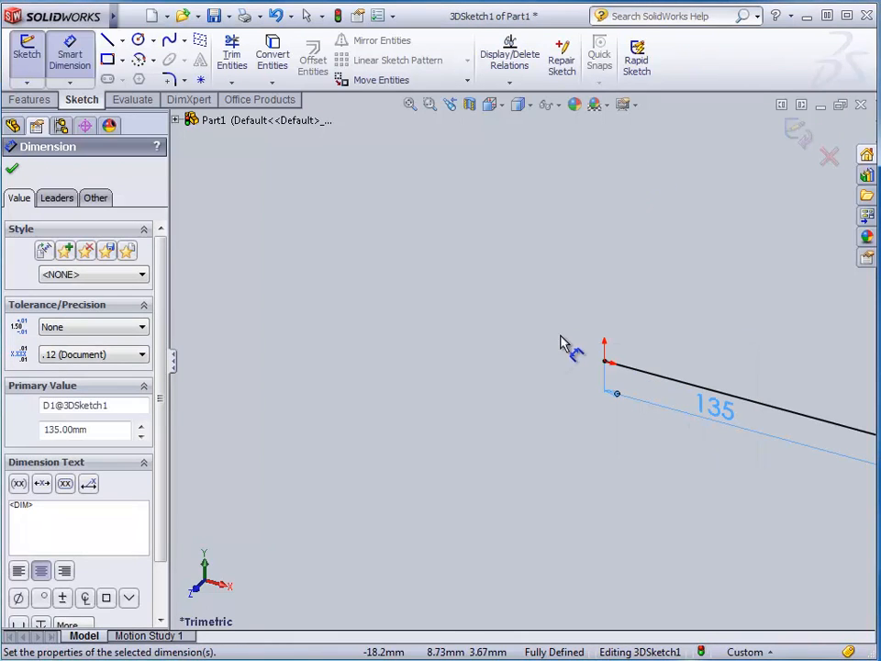
Examine the dimensioned line at different zoom levels and from another angle, and restore the trimetric view
{"action": "scroll", "coordinate": [531, 348], "scroll_direction": "down", "scroll_amount": 2}
{"action": "scroll", "coordinate": [528, 347], "scroll_direction": "up", "scroll_amount": 5}
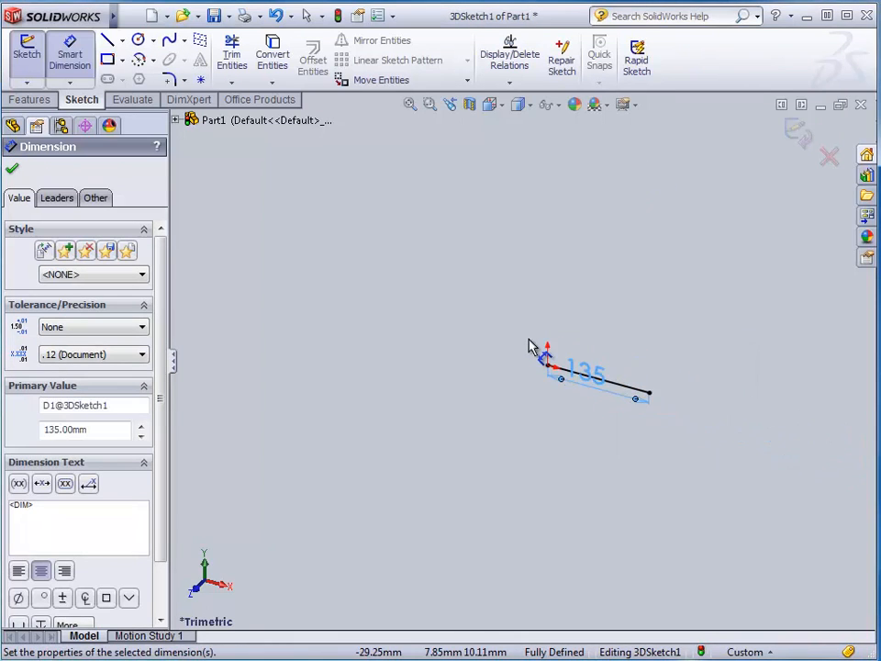
{"action": "scroll", "coordinate": [624, 413], "scroll_direction": "down", "scroll_amount": 2}
{"action": "scroll", "coordinate": [524, 325], "scroll_direction": "down", "scroll_amount": 2}
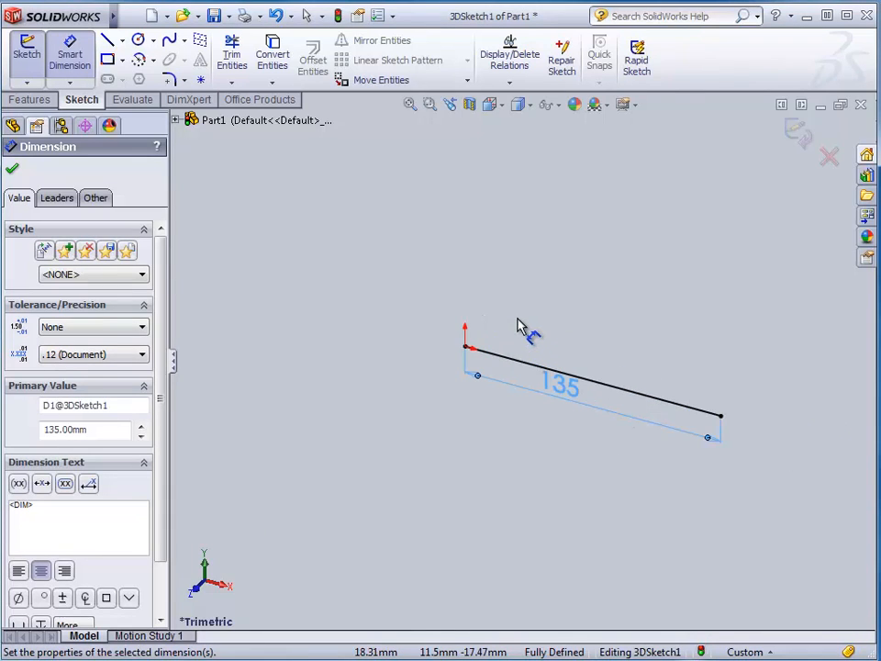
{"action": "scroll", "coordinate": [520, 326], "scroll_direction": "down", "scroll_amount": 1}
{"action": "scroll", "coordinate": [517, 328], "scroll_direction": "up", "scroll_amount": 2}
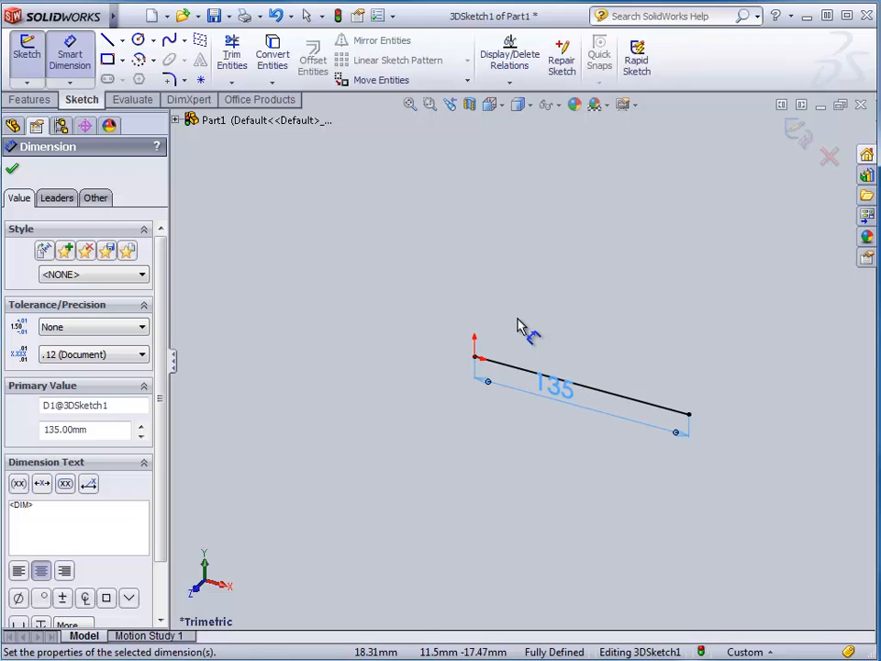
{"action": "scroll", "coordinate": [520, 326], "scroll_direction": "down", "scroll_amount": 1}
{"action": "scroll", "coordinate": [521, 326], "scroll_direction": "up", "scroll_amount": 2}
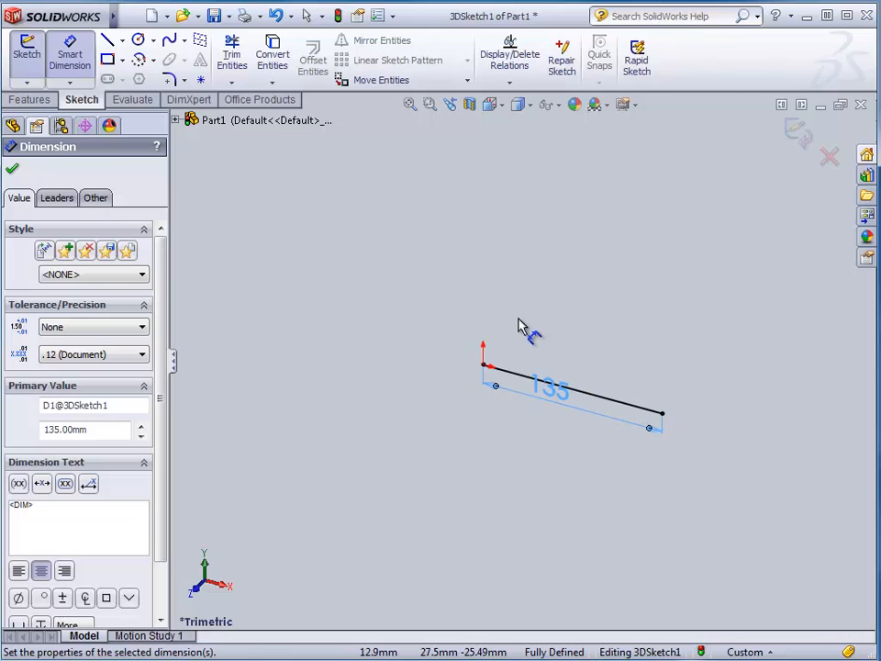
{"action": "scroll", "coordinate": [519, 328], "scroll_direction": "down", "scroll_amount": 3}
{"action": "scroll", "coordinate": [792, 429], "scroll_direction": "up", "scroll_amount": 3}
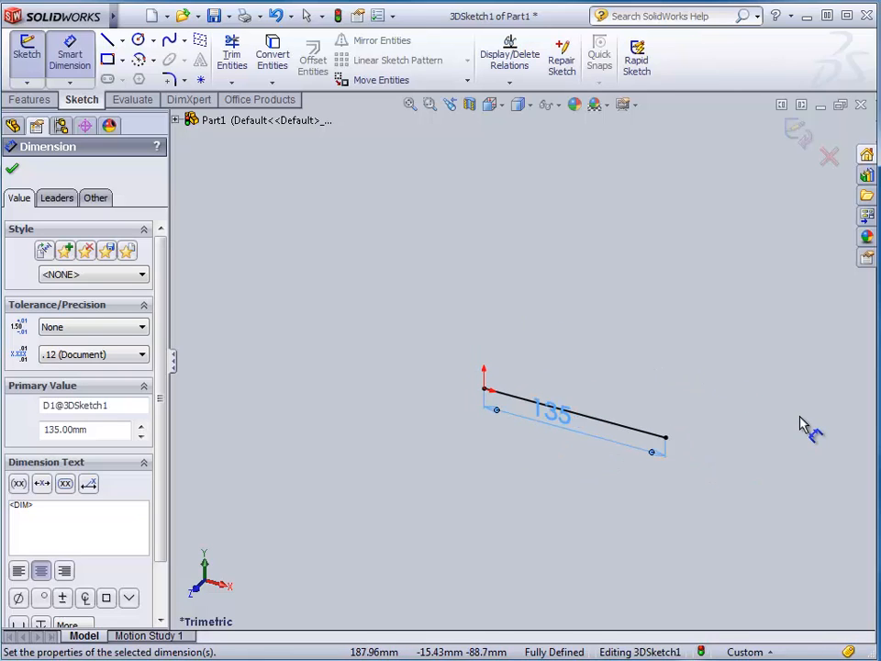
{"action": "scroll", "coordinate": [798, 425], "scroll_direction": "down", "scroll_amount": 2}
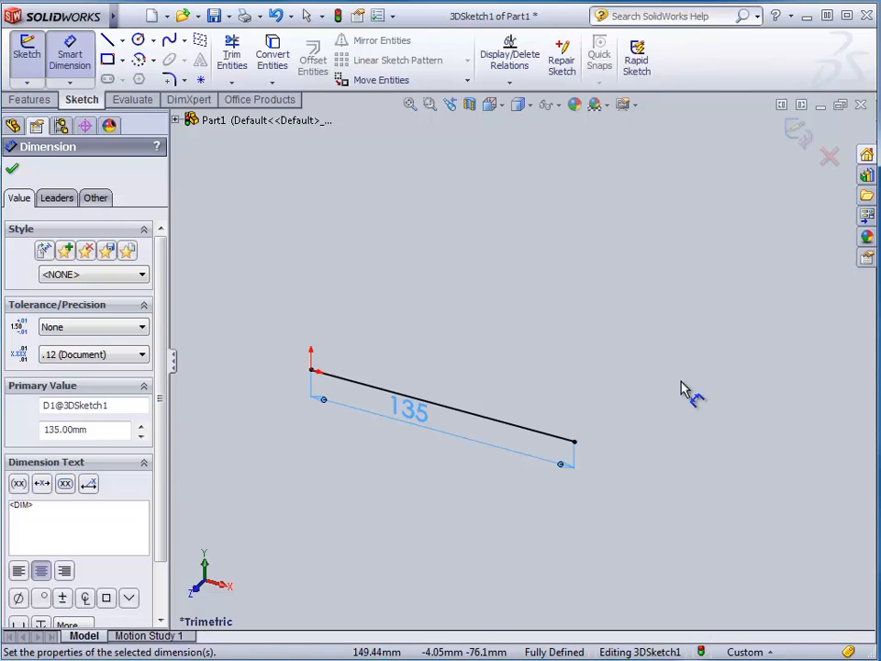
{"action": "scroll", "coordinate": [682, 387], "scroll_direction": "down", "scroll_amount": 4}
{"action": "scroll", "coordinate": [699, 370], "scroll_direction": "up", "scroll_amount": 4}
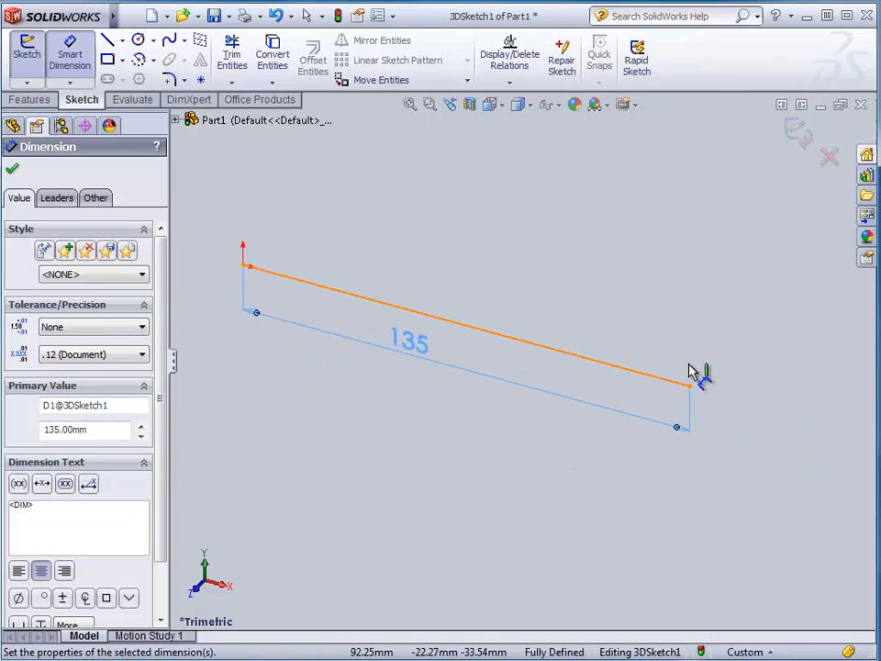
{"action": "mouse_move", "coordinate": [698, 370]}
{"action": "middle_mouse_down"}
{"action": "mouse_move", "coordinate": [590, 360]}
{"action": "mouse_move", "coordinate": [597, 293]}
{"action": "mouse_move", "coordinate": [481, 408]}
{"action": "mouse_move", "coordinate": [573, 377]}
{"action": "mouse_move", "coordinate": [559, 272]}
{"action": "mouse_move", "coordinate": [614, 279]}
{"action": "mouse_move", "coordinate": [700, 311]}
{"action": "middle_mouse_up"}
{"action": "left_click", "coordinate": [494, 109]}
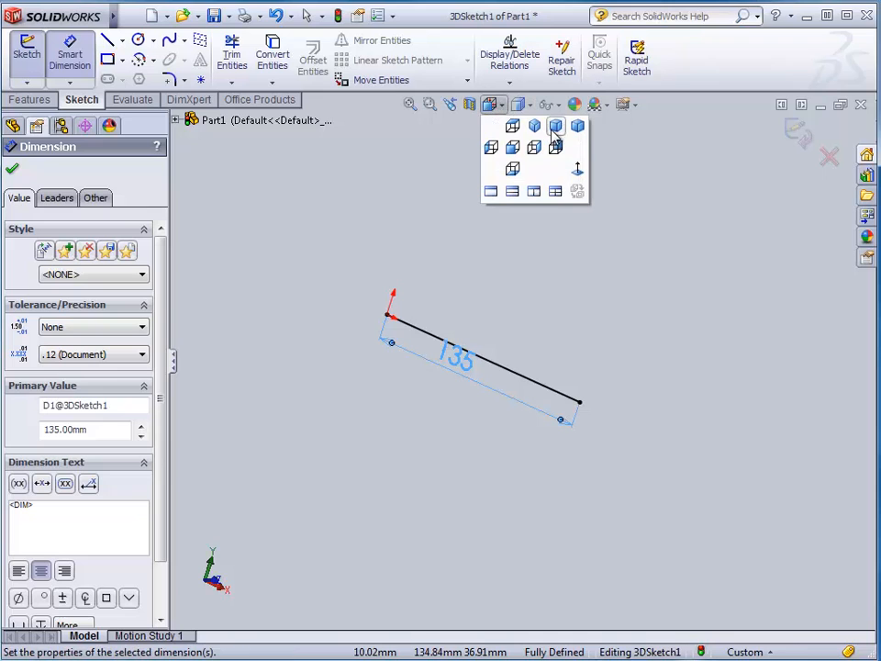
{"action": "left_click", "coordinate": [557, 130]}
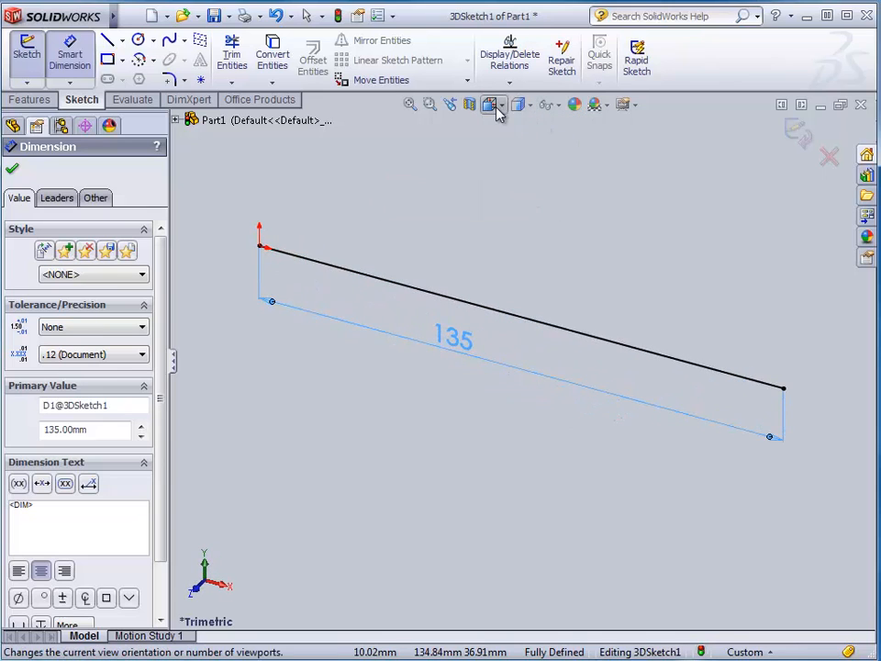
In the dimetric view, continue from the 135 mm line's free end about 31 mm down along Y and about 49 mm along X
{"action": "left_click", "coordinate": [497, 108]}
{"action": "left_click", "coordinate": [579, 130]}
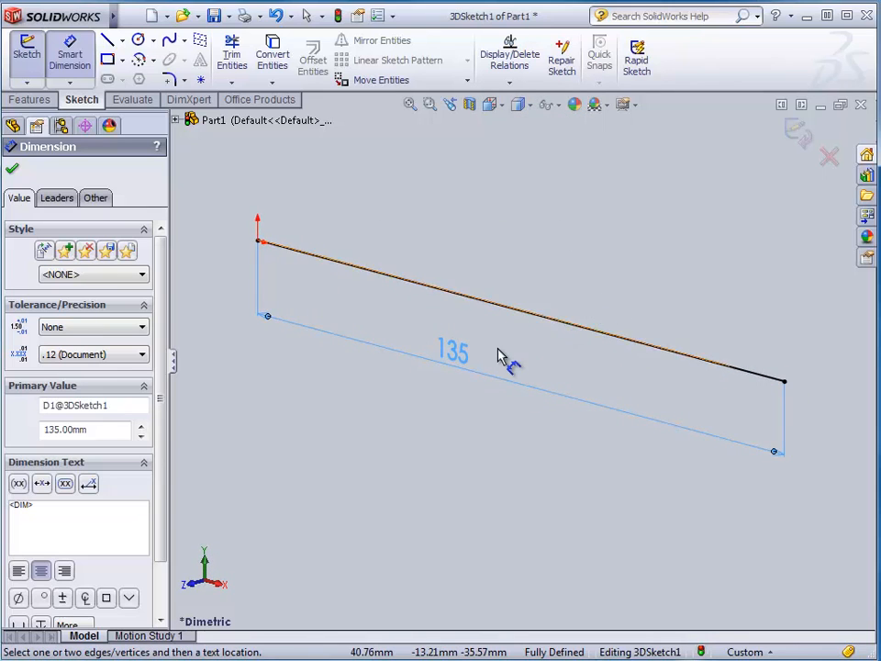
{"action": "scroll", "coordinate": [503, 358], "scroll_direction": "up", "scroll_amount": 5}
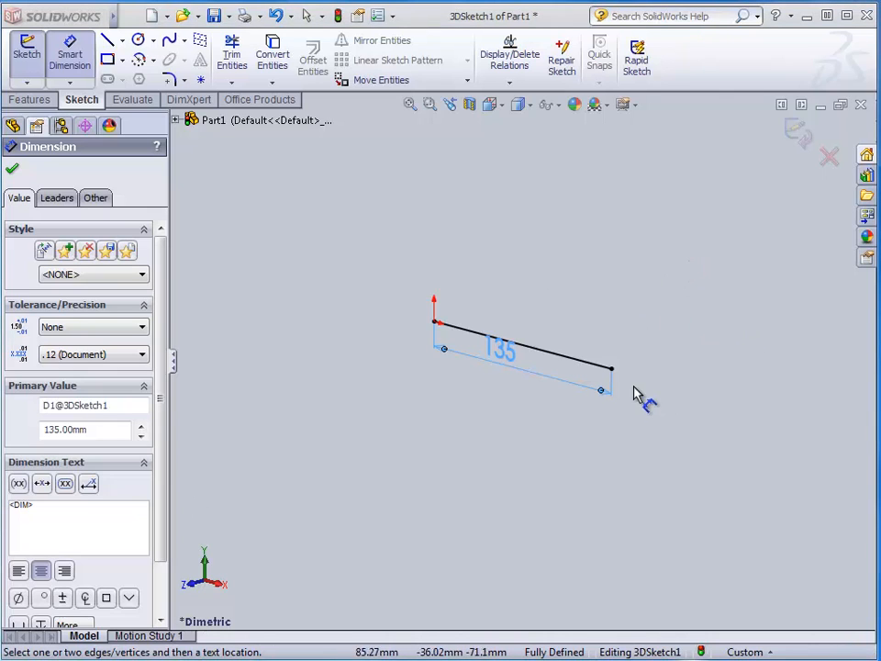
{"action": "left_click", "coordinate": [110, 42]}
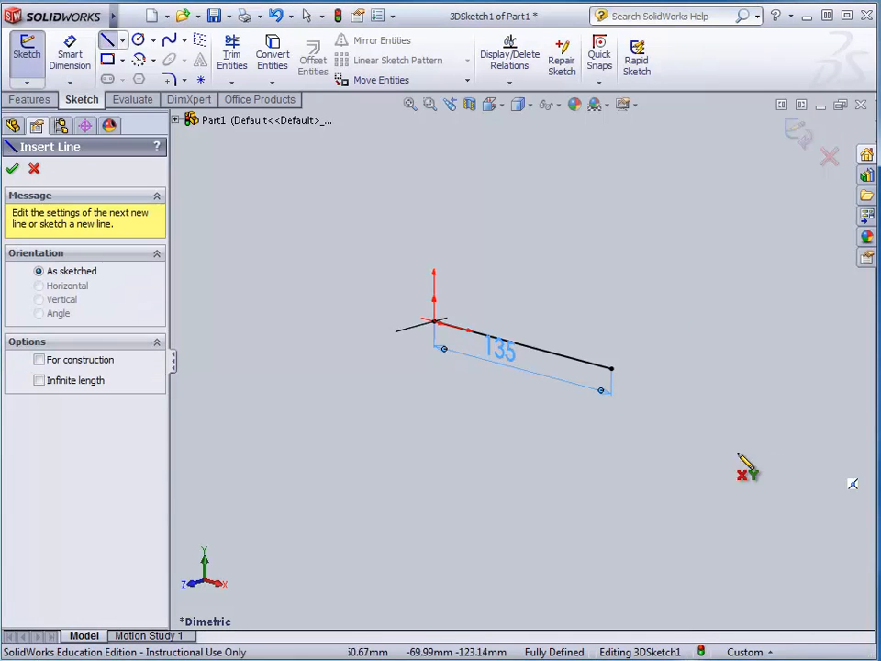
{"action": "left_click", "coordinate": [611, 368]}
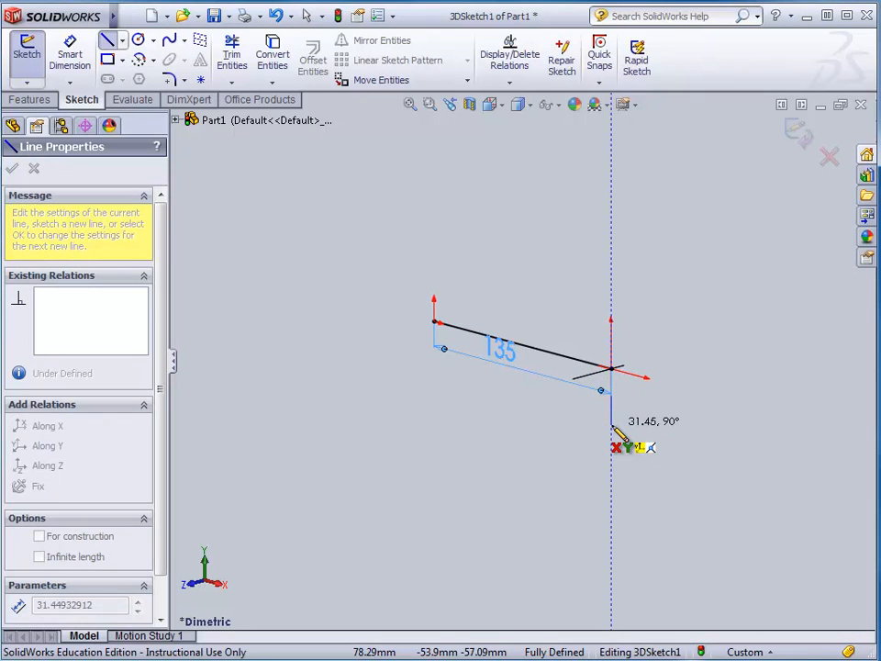
{"action": "left_click", "coordinate": [612, 425]}
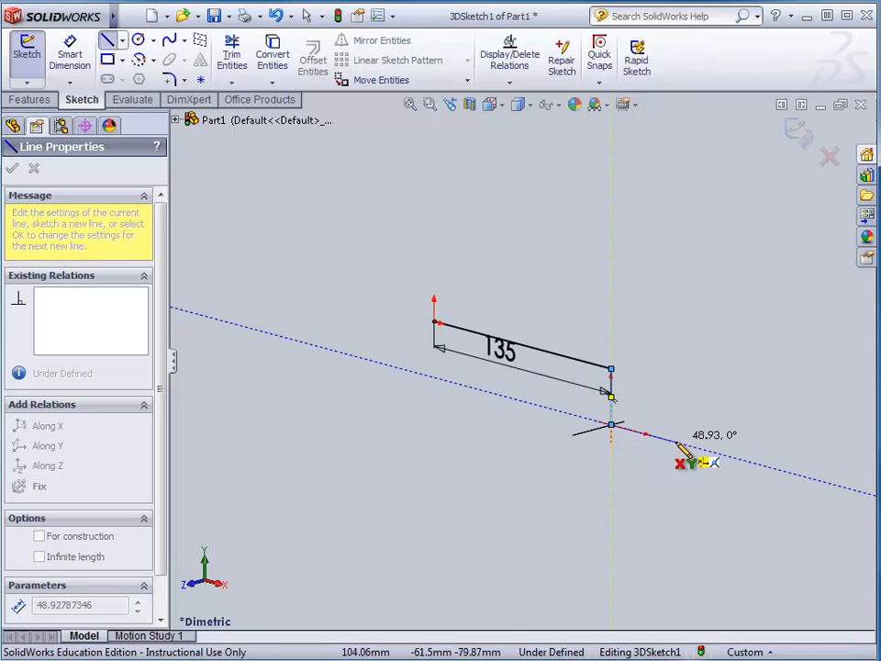
{"action": "left_click", "coordinate": [678, 445]}
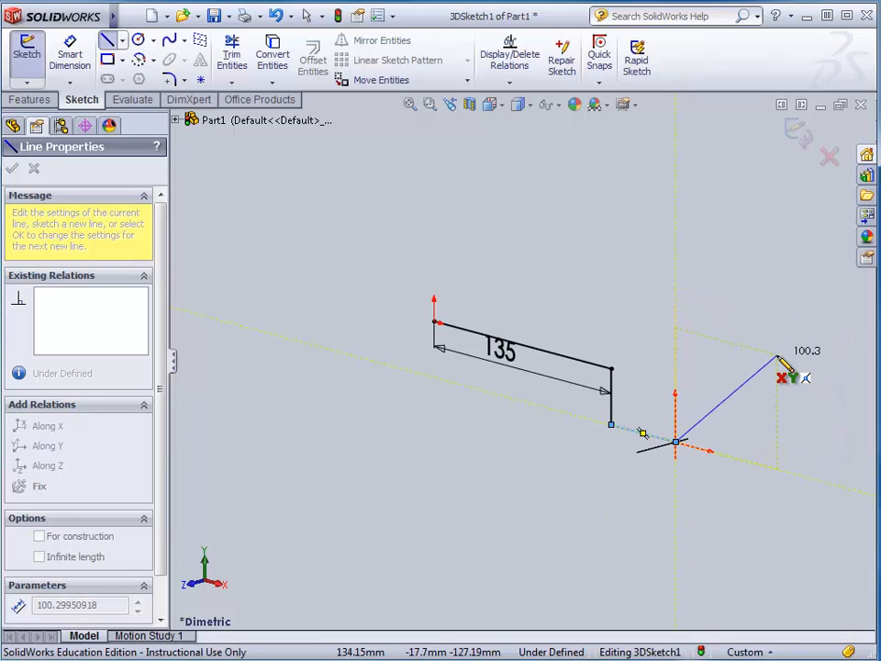
Switch the sketch plane to YZ and continue the chain with a line about 281 mm long backward along the Z axis
{"action": "key", "text": "Tab"}
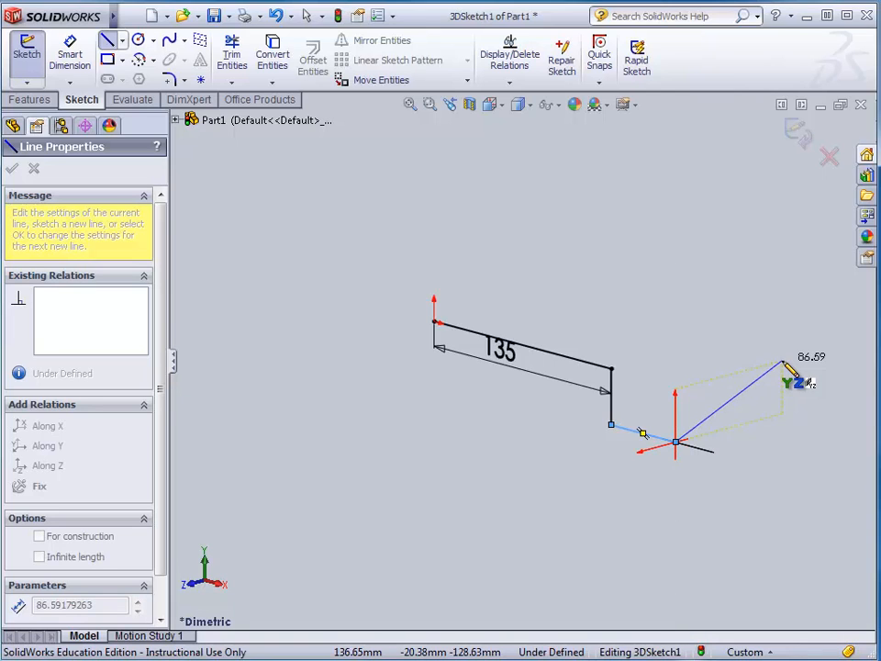
{"action": "key", "text": "Tab"}
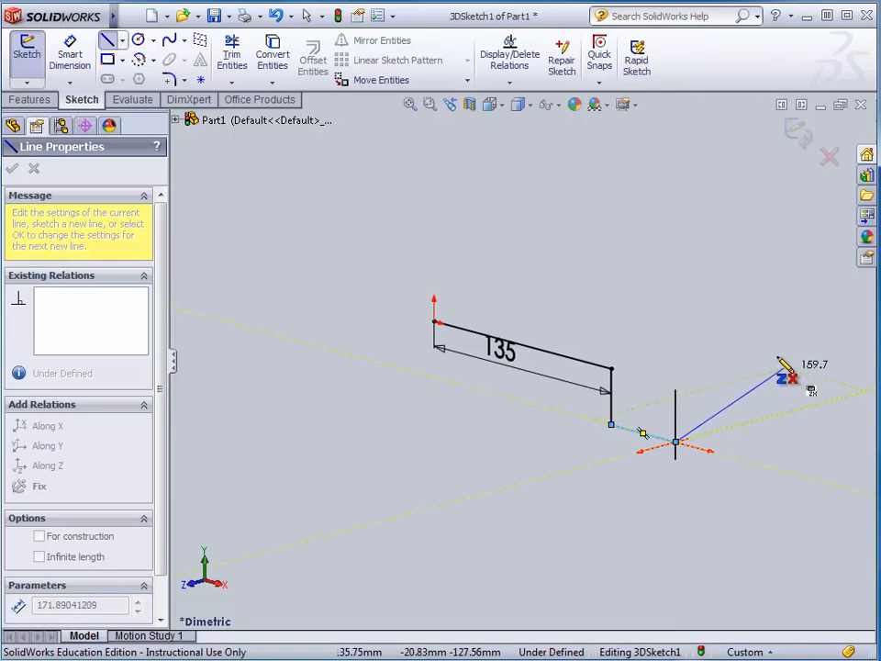
{"action": "key", "text": "Tab"}
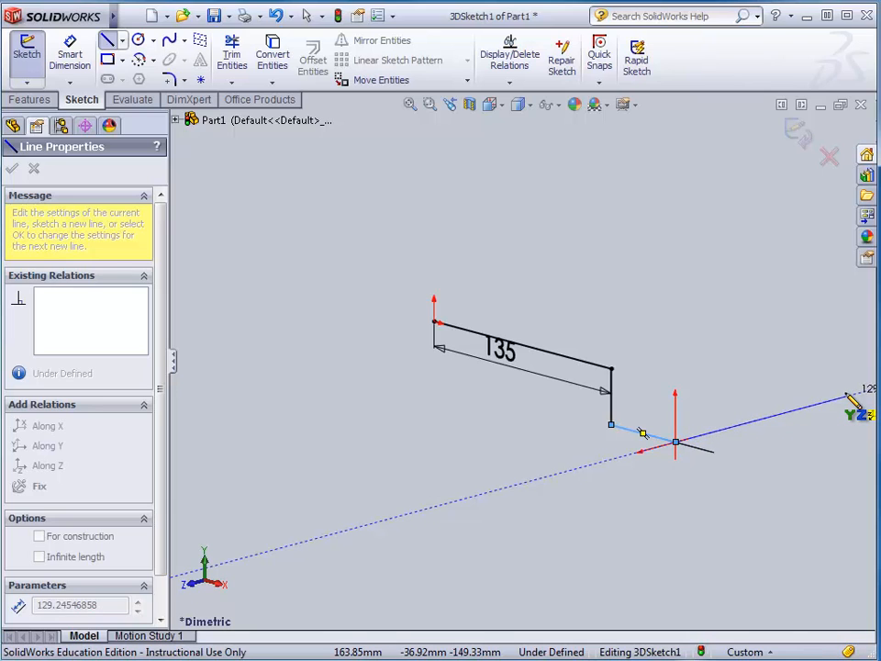
{"action": "scroll", "coordinate": [852, 402], "scroll_direction": "up", "scroll_amount": 4}
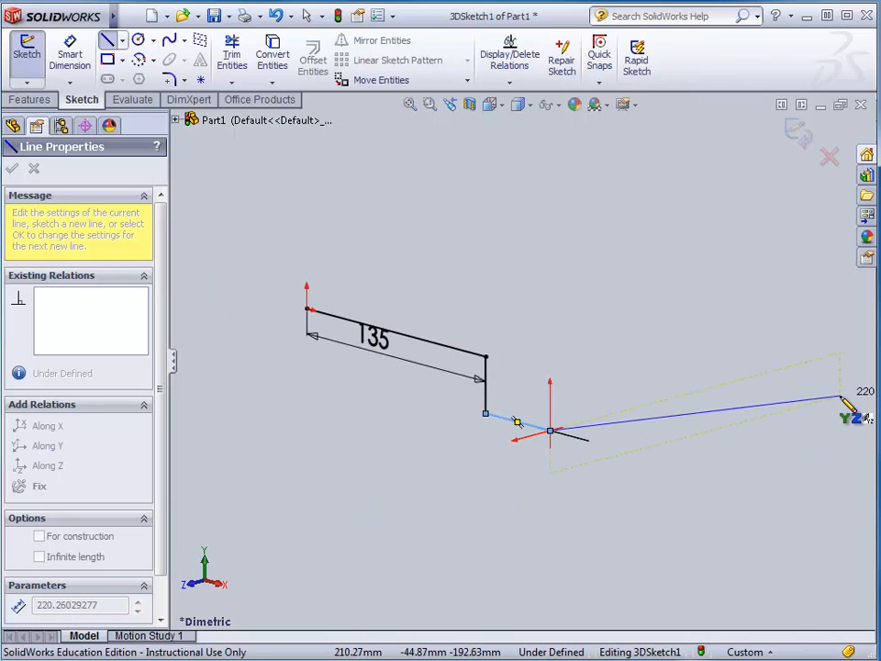
{"action": "left_click", "coordinate": [753, 345]}
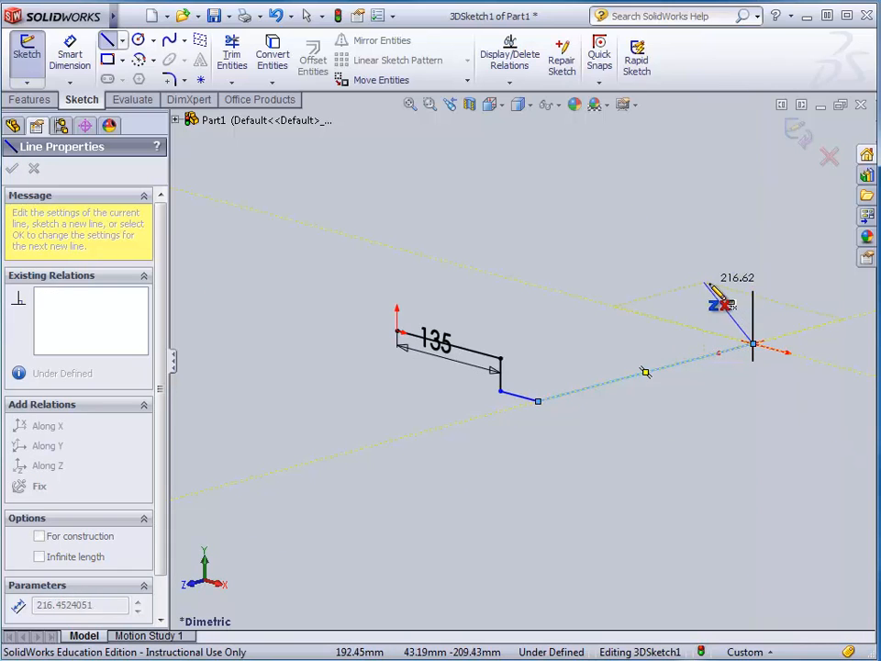
Continue the chain about 64 mm back along X, up along Y, and about 258 mm back along X, and end the line
{"action": "left_click", "coordinate": [704, 346]}
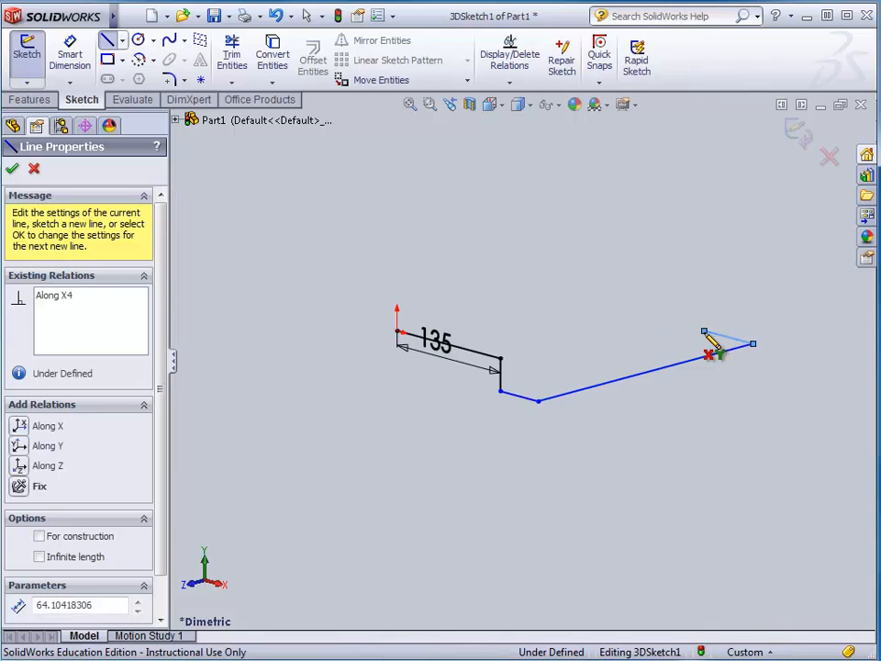
{"action": "left_click", "coordinate": [704, 272]}
{"action": "left_click", "coordinate": [509, 221]}
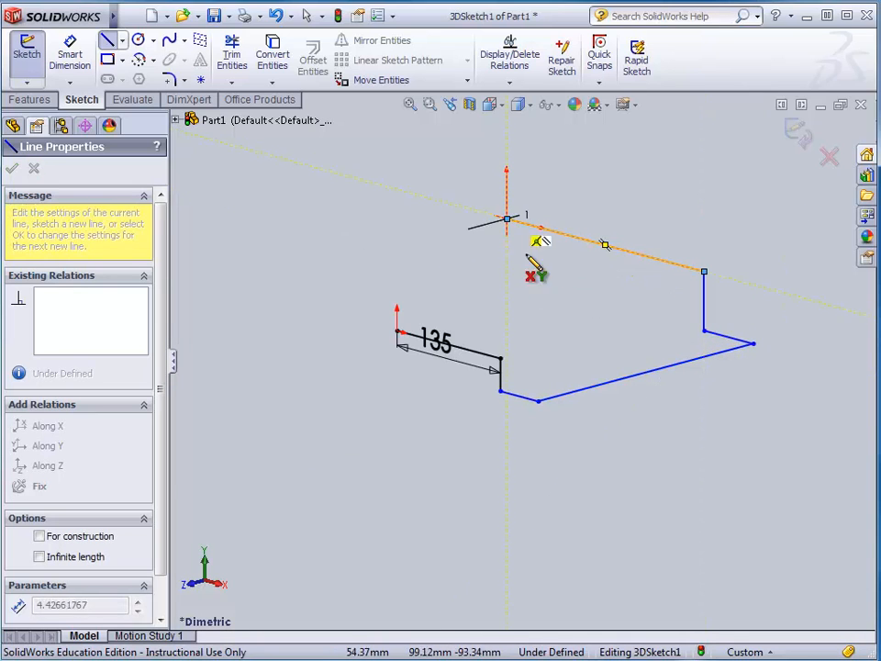
{"action": "key", "text": "Escape"}
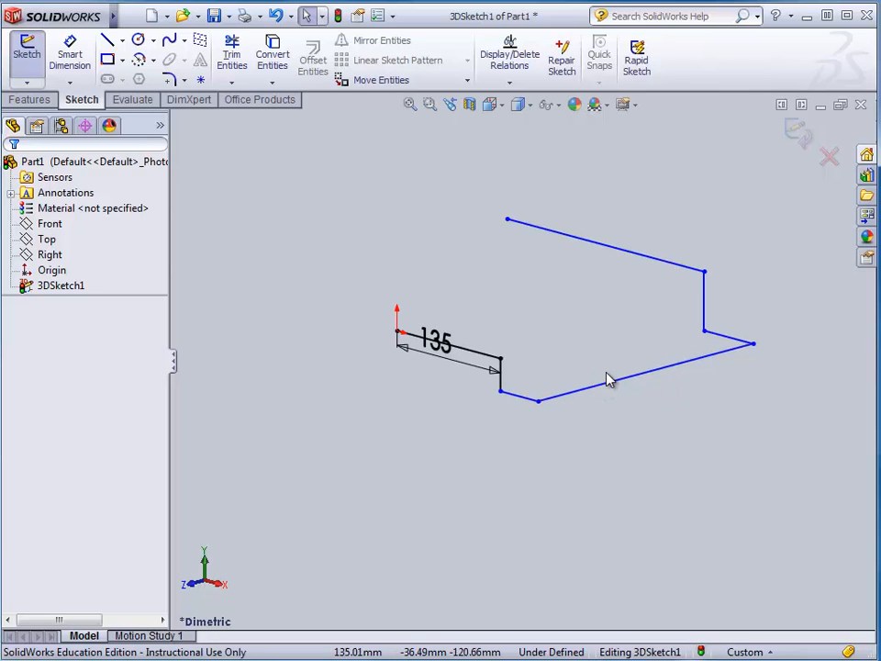
Dimension the short vertical line and the short X-direction line nearest the origin, setting each to 15 mm
{"action": "left_click", "coordinate": [70, 53]}
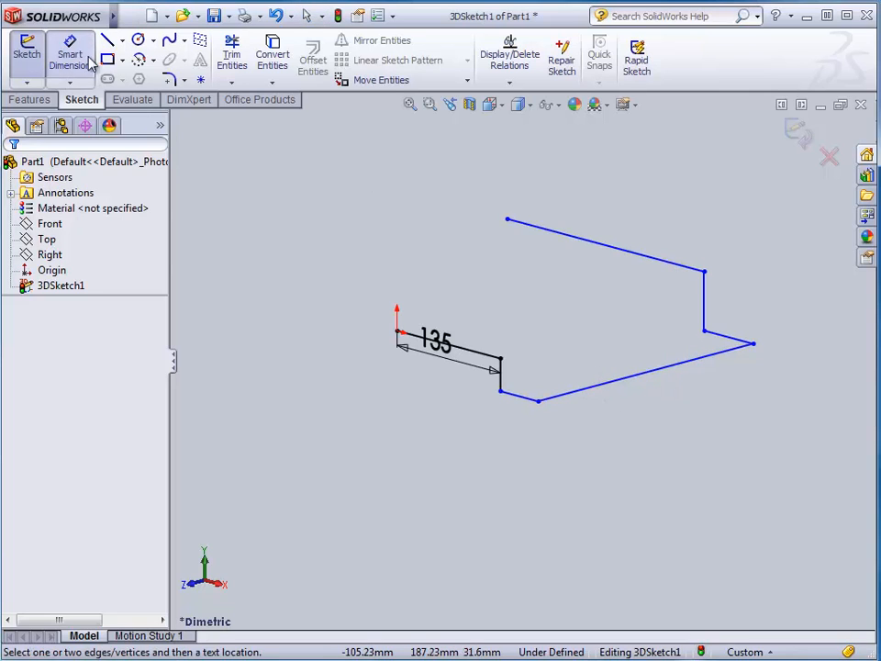
{"action": "left_click", "coordinate": [500, 382]}
{"action": "left_click", "coordinate": [492, 384]}
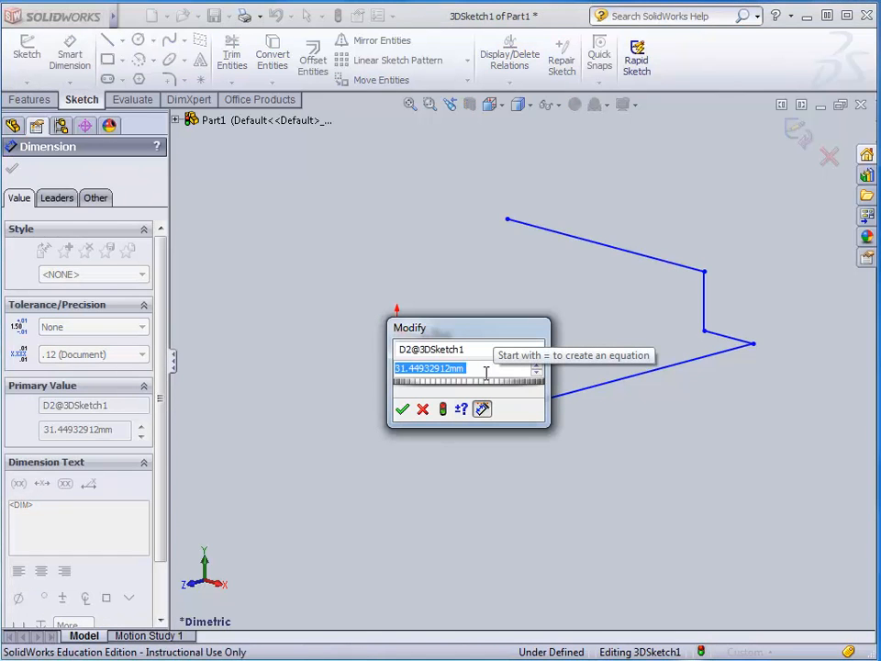
{"action": "type", "text": "15"}
{"action": "key", "text": "Return"}
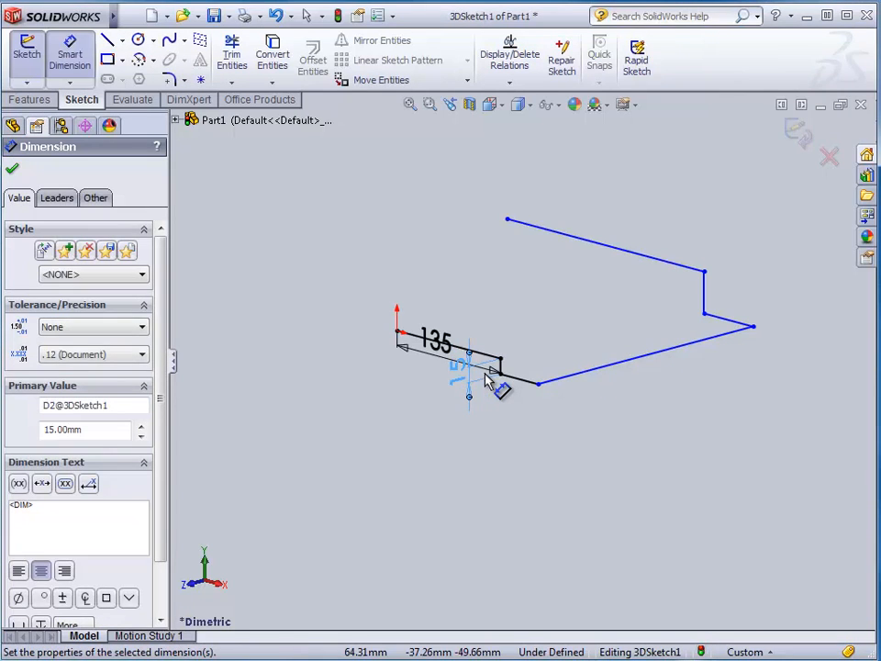
{"action": "left_click", "coordinate": [530, 387]}
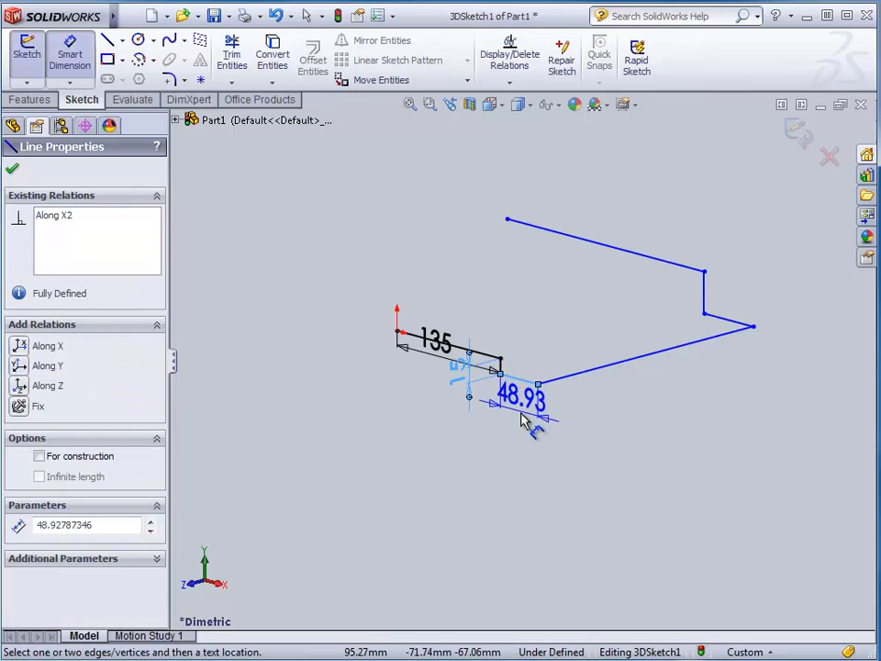
{"action": "left_click", "coordinate": [525, 423]}
{"action": "type", "text": "15"}
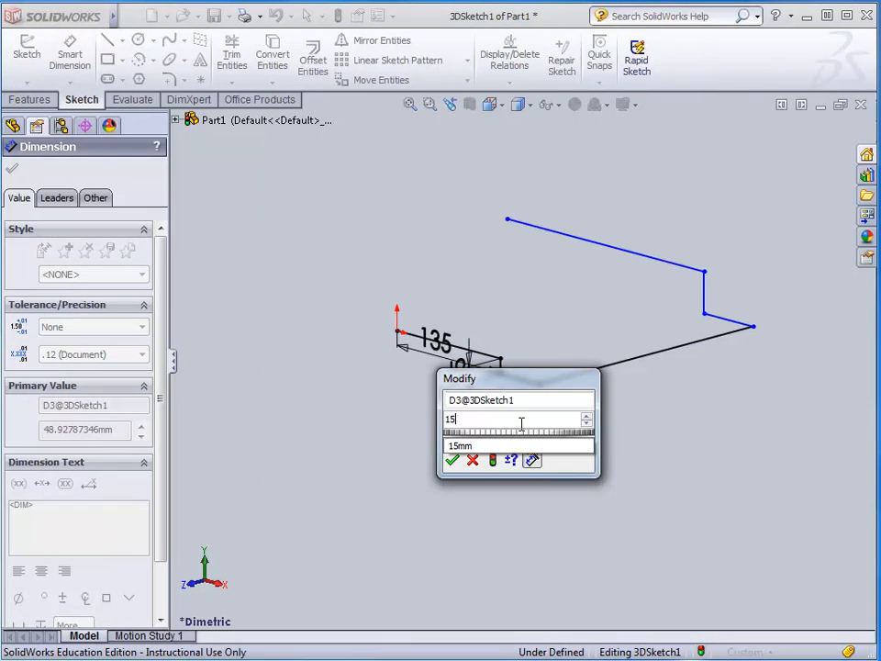
{"action": "key", "text": "Return"}
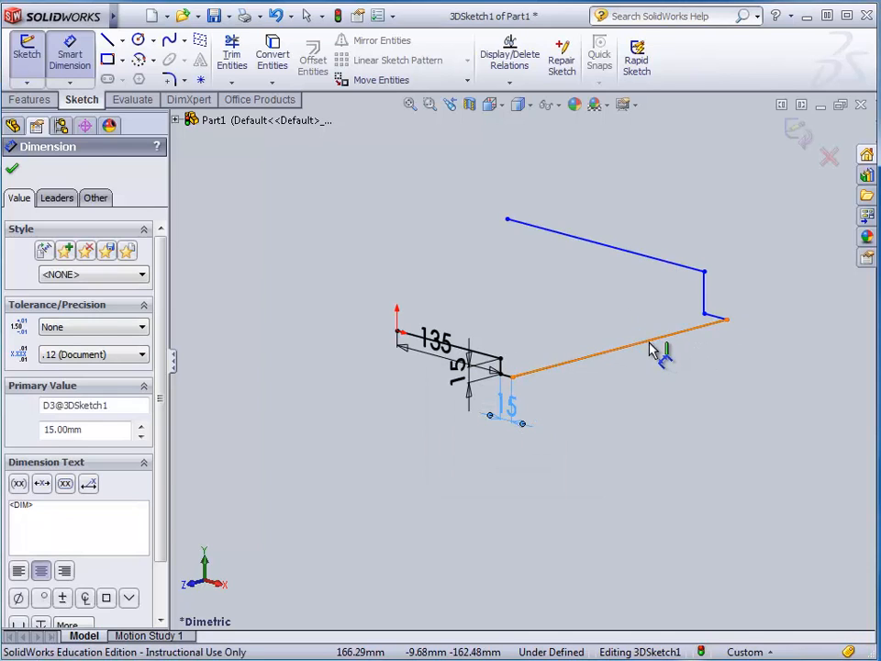
Dimension the long Z-direction line and set its length to 240 mm
{"action": "left_click", "coordinate": [651, 342]}
{"action": "left_click", "coordinate": [686, 389]}
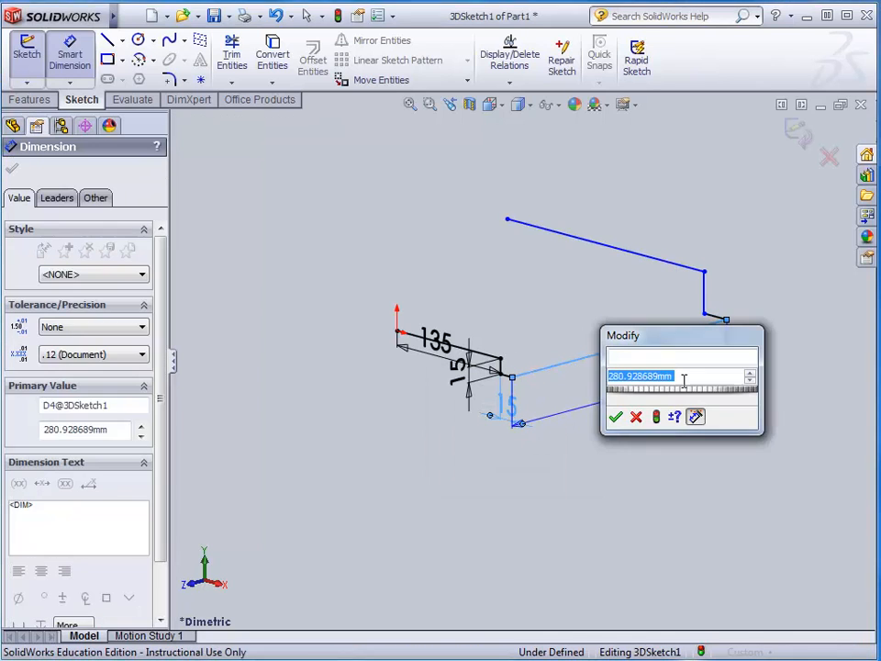
{"action": "key", "text": "Return"}
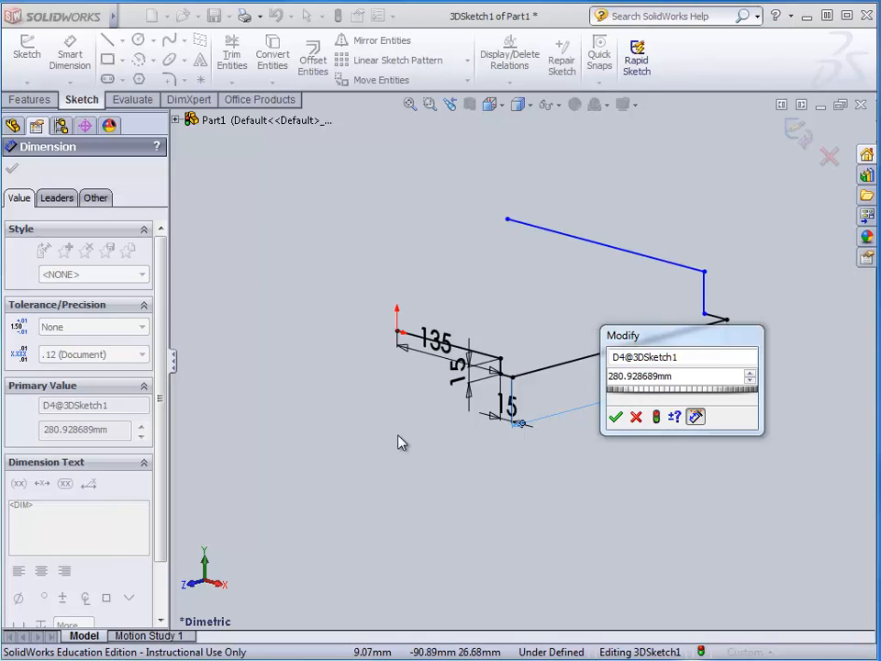
{"action": "double_click", "coordinate": [693, 376]}
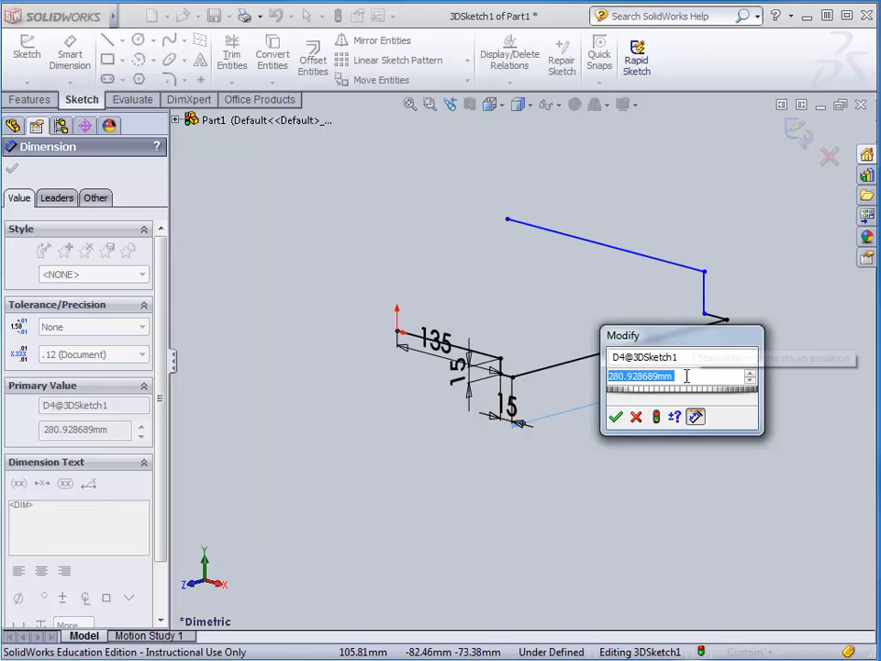
{"action": "type", "text": "240"}
{"action": "key", "text": "Return"}
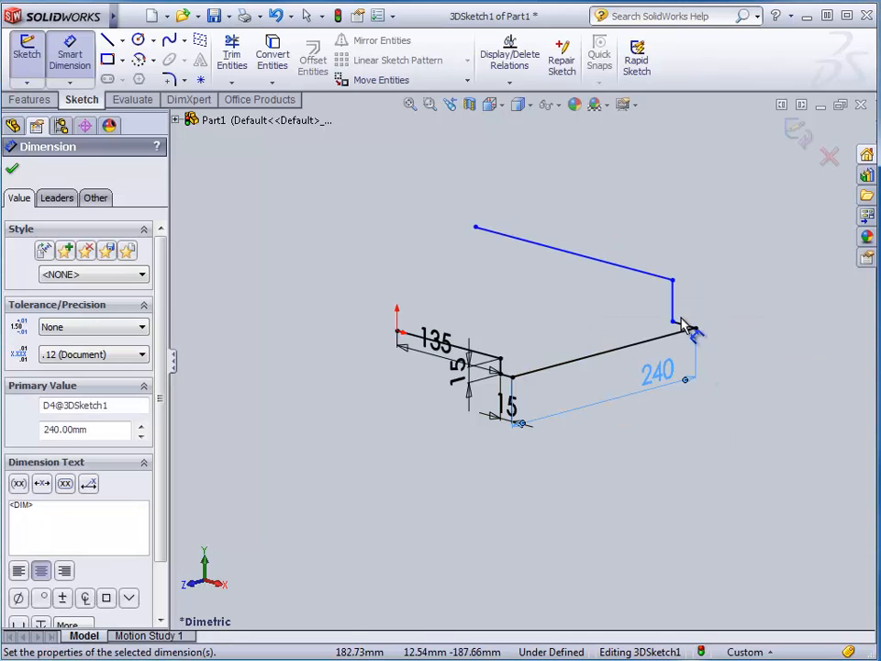
Dimension the short X-direction line and the vertical line at the far end of the 240 mm line, setting each to 15 mm
{"action": "left_click", "coordinate": [692, 326]}
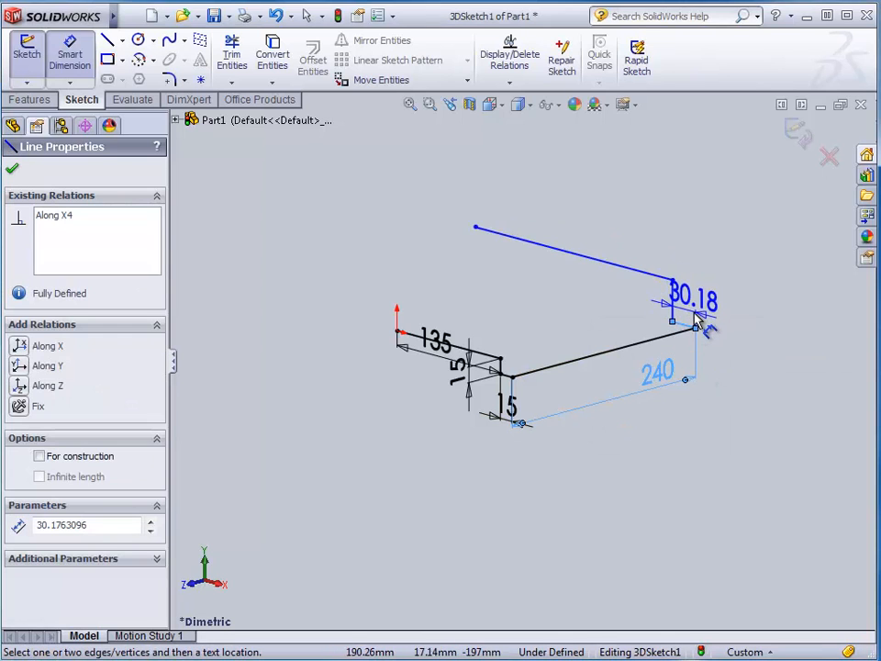
{"action": "left_click", "coordinate": [699, 318]}
{"action": "type", "text": "15"}
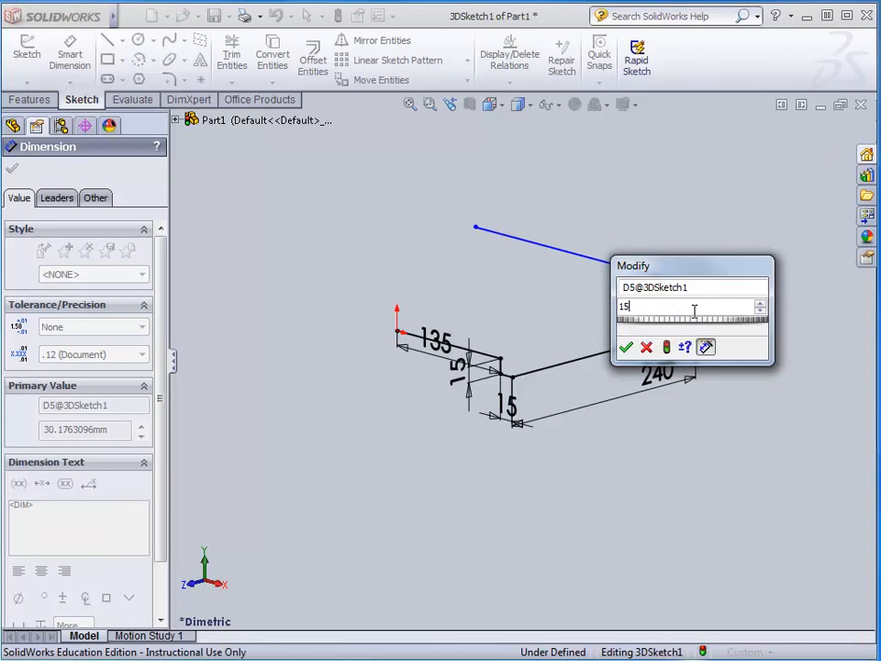
{"action": "key", "text": "Return"}
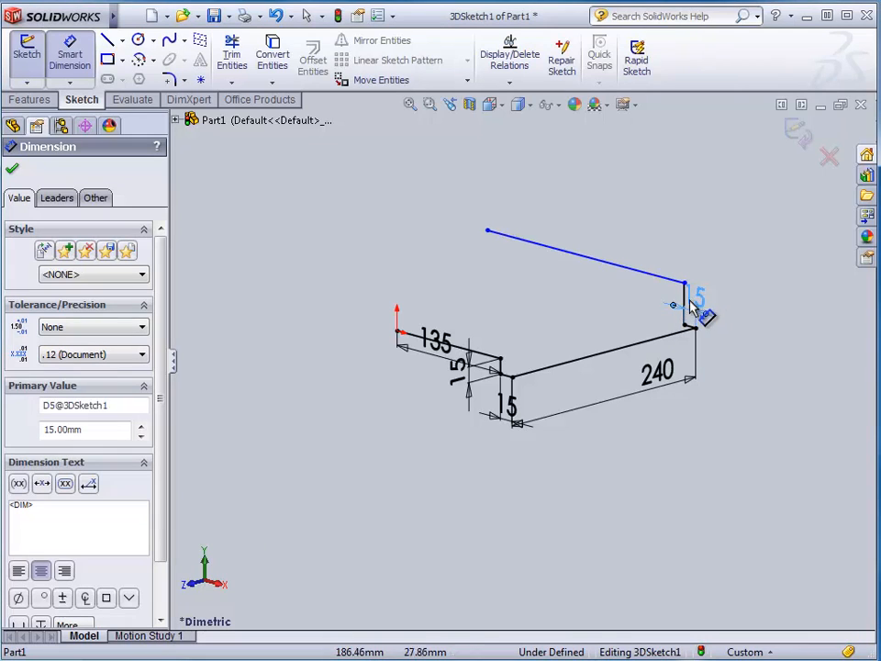
{"action": "scroll", "coordinate": [639, 331], "scroll_direction": "up", "scroll_amount": 3}
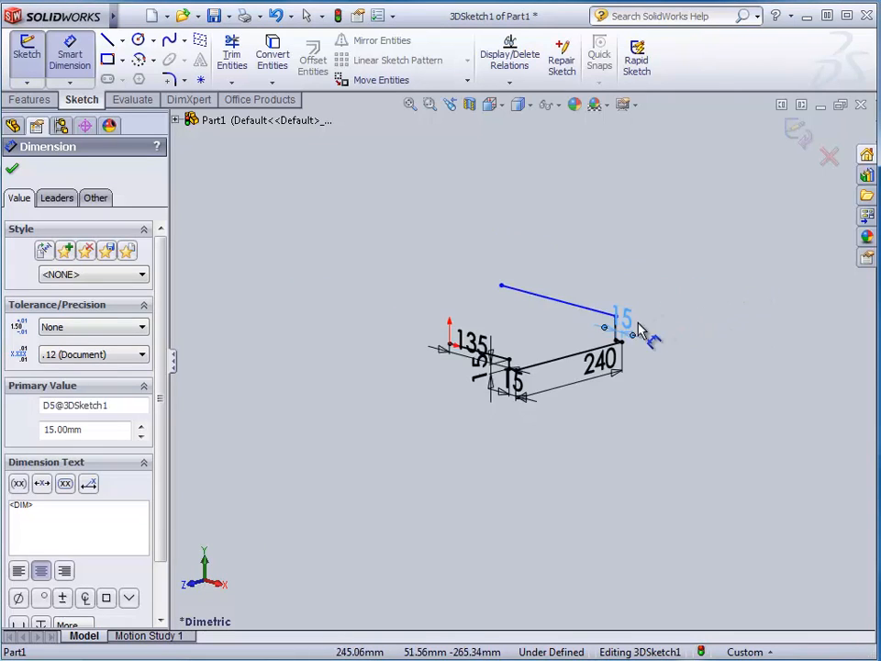
{"action": "scroll", "coordinate": [507, 383], "scroll_direction": "down", "scroll_amount": 6}
{"action": "left_click", "coordinate": [498, 354]}
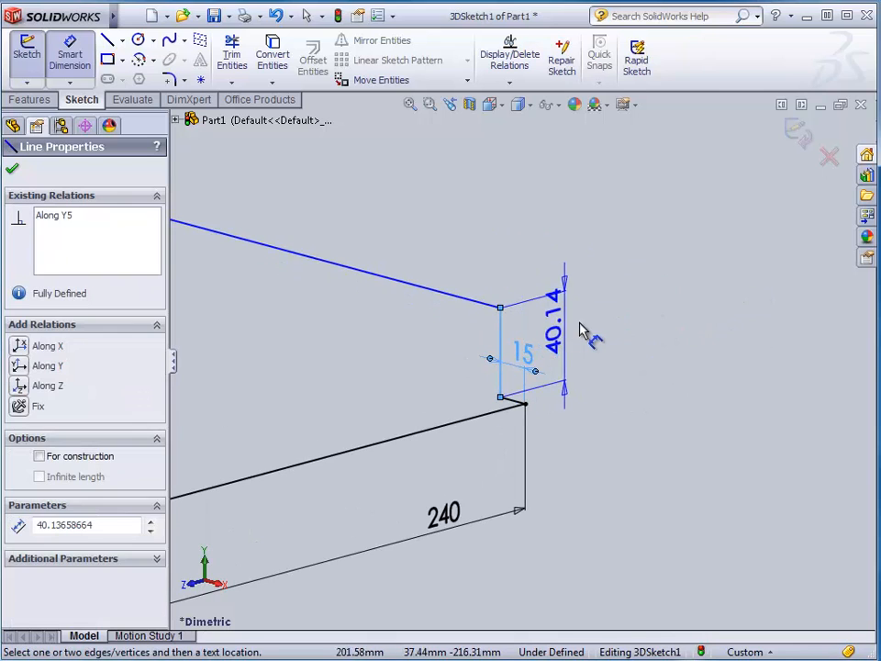
{"action": "left_click", "coordinate": [588, 334]}
{"action": "type", "text": "15"}
{"action": "key", "text": "Return"}
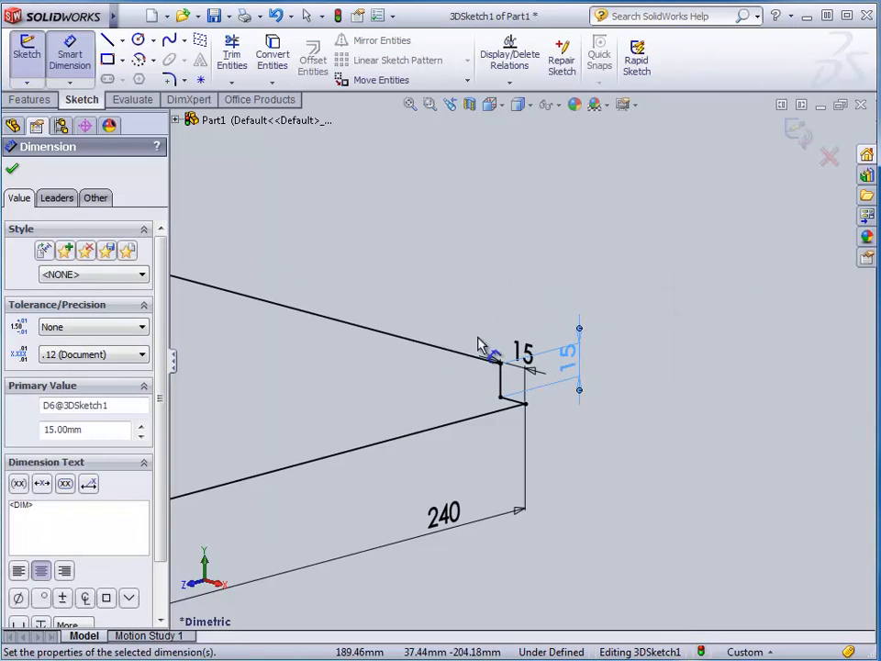
Dimension the last X-direction line at the open end of the chain and set its length to 135 mm
{"action": "left_click", "coordinate": [444, 351]}
{"action": "left_click", "coordinate": [450, 306]}
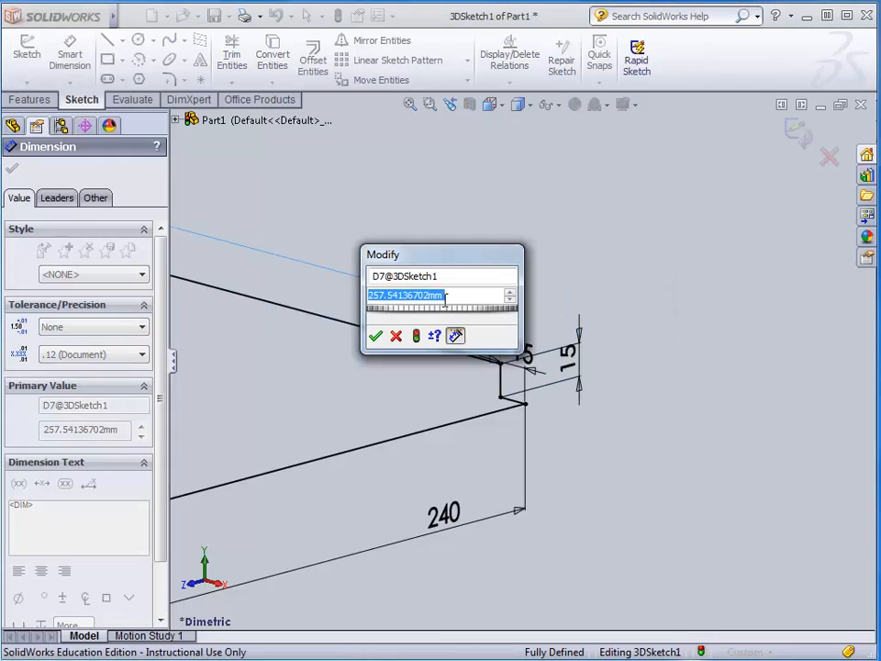
{"action": "type", "text": "135"}
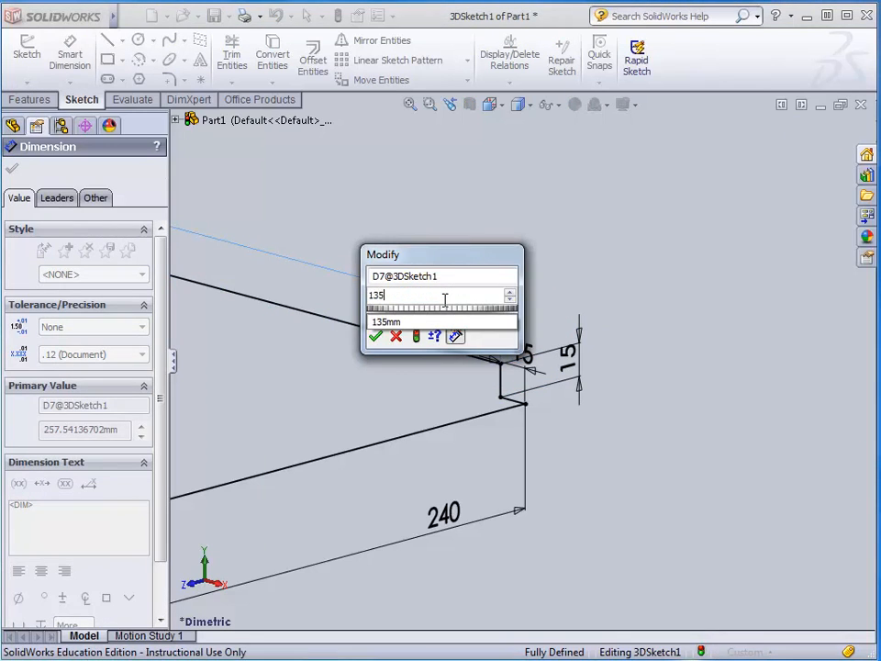
{"action": "key", "text": "Return"}
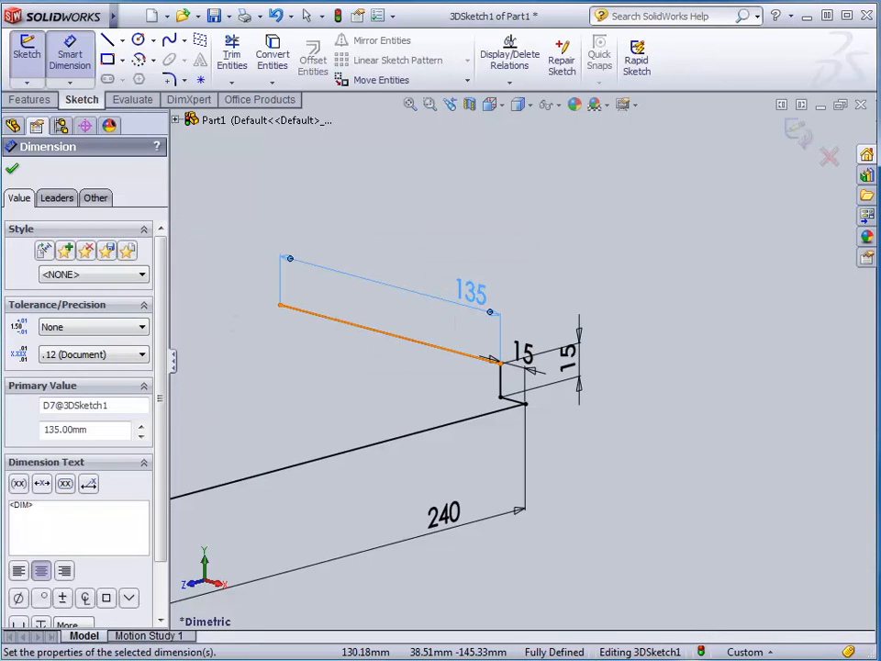
Start a Sketch Fillet with a 5 mm radius and select the three corners of the chain nearest the origin
{"action": "scroll", "coordinate": [411, 312], "scroll_direction": "up", "scroll_amount": 6}
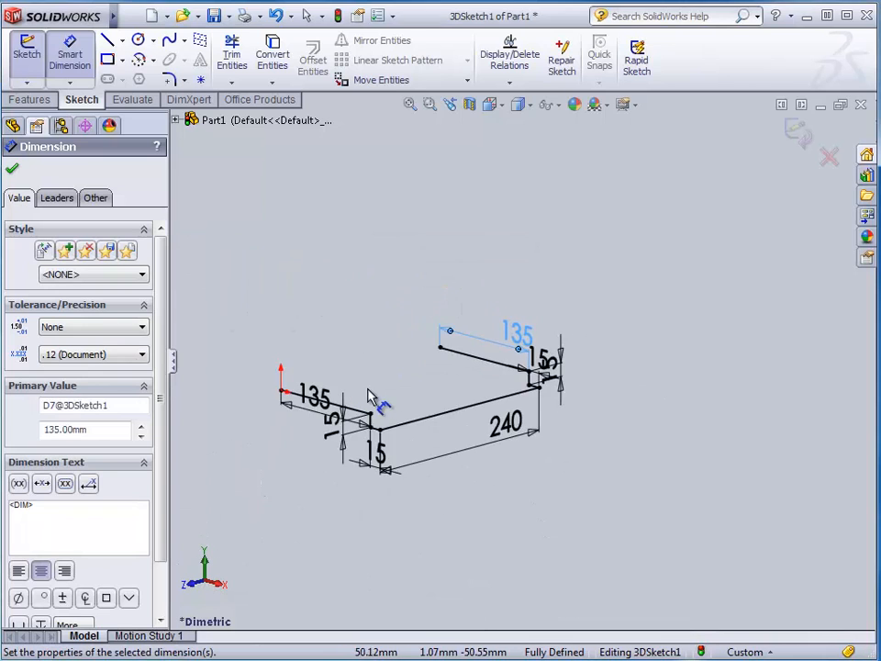
{"action": "scroll", "coordinate": [369, 396], "scroll_direction": "down", "scroll_amount": 3}
{"action": "left_click", "coordinate": [494, 104]}
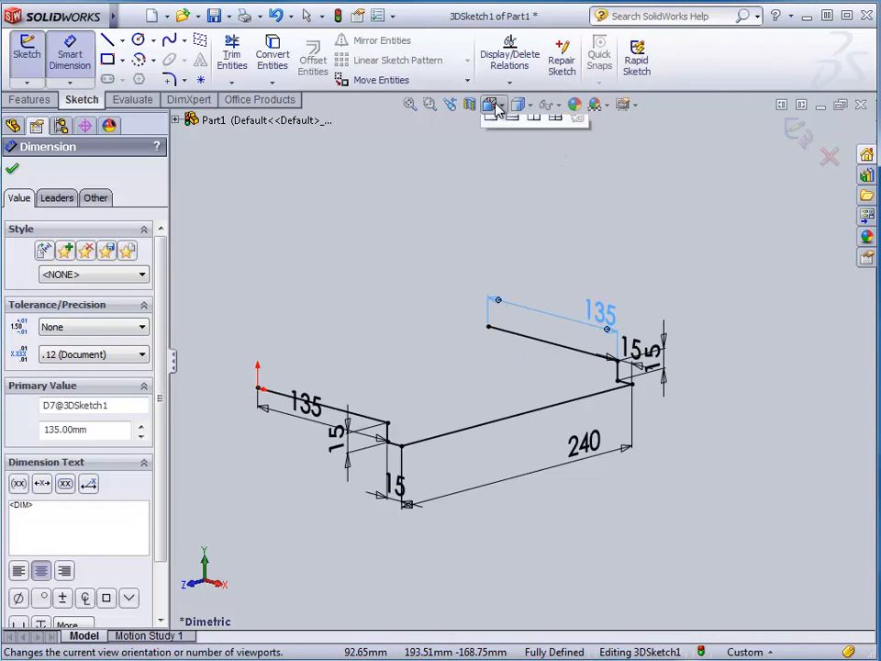
{"action": "left_click", "coordinate": [535, 130]}
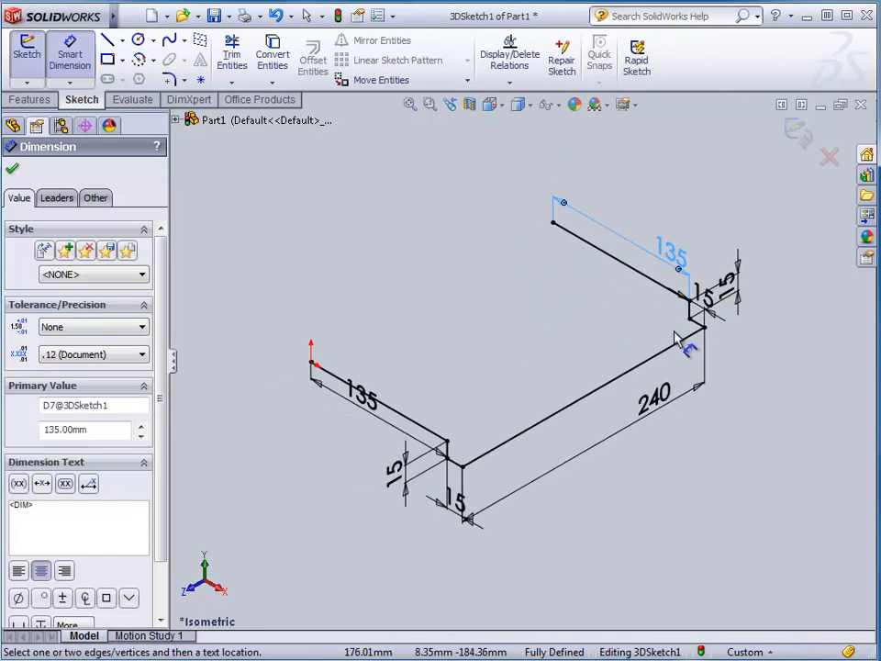
{"action": "scroll", "coordinate": [599, 385], "scroll_direction": "down", "scroll_amount": 2}
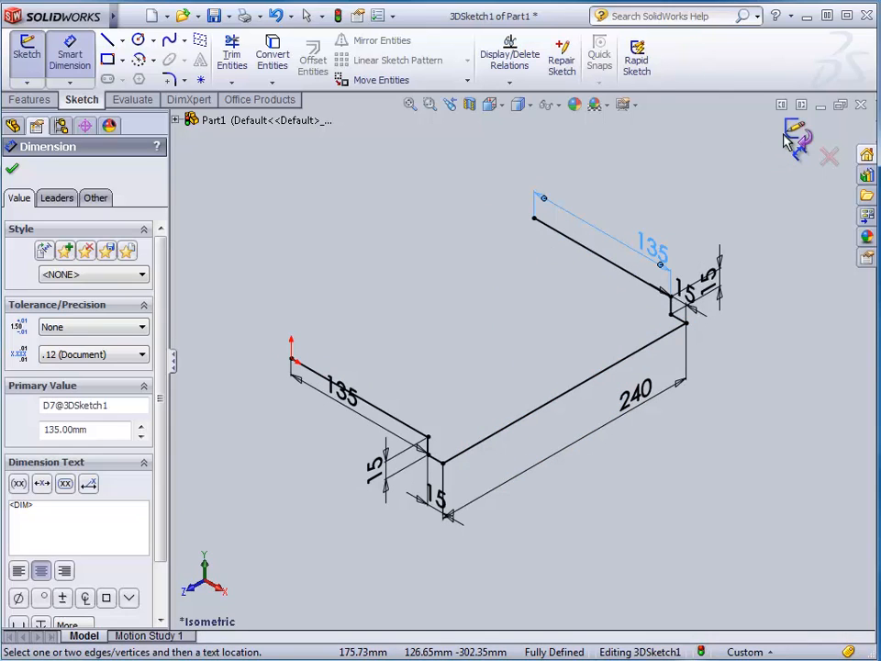
{"action": "left_click", "coordinate": [171, 81]}
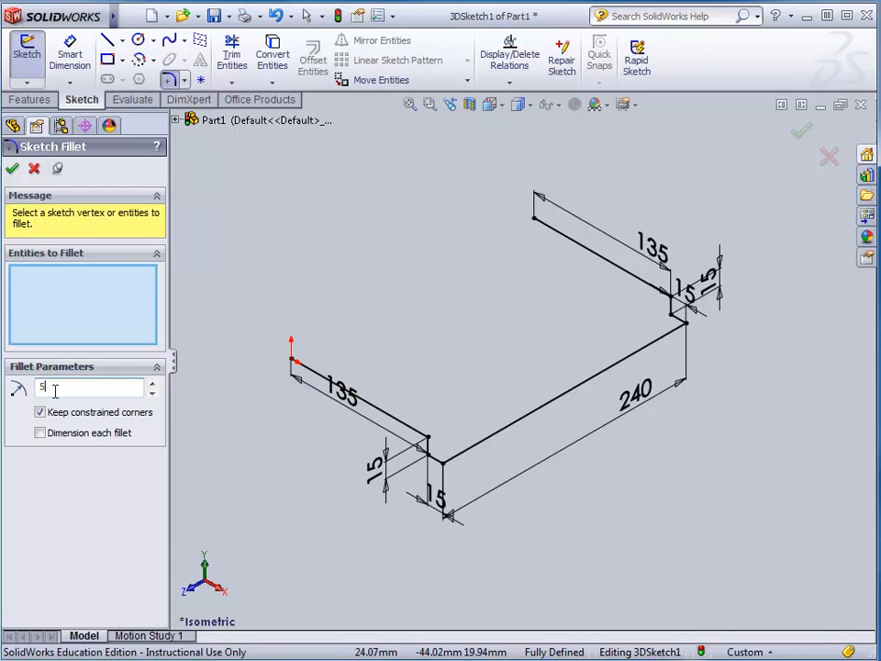
{"action": "left_click", "coordinate": [426, 438]}
{"action": "left_click", "coordinate": [444, 463]}
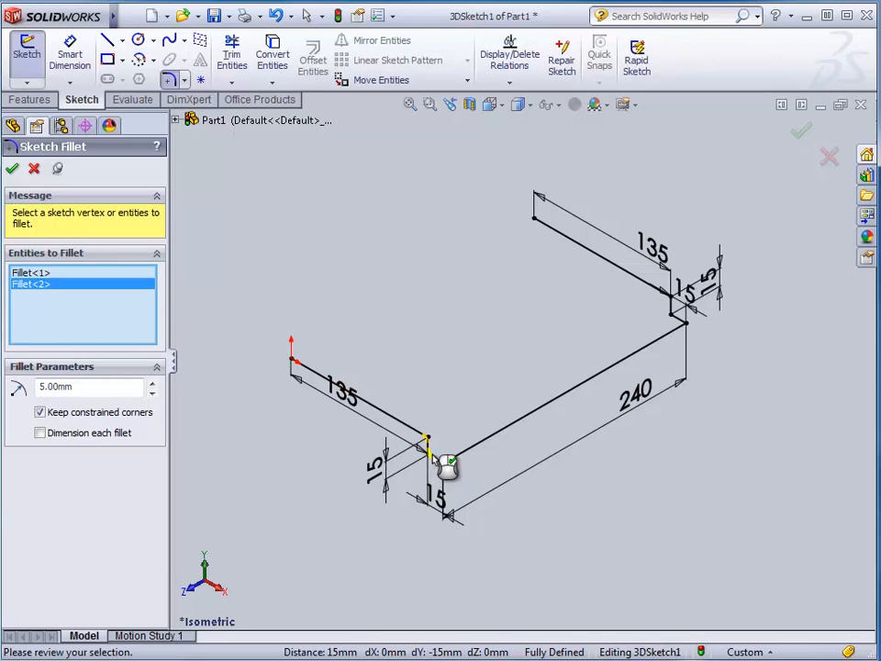
Add the three corners at the far end of the 240 mm line, apply the fillets and exit the 3D sketch
{"action": "left_click", "coordinate": [686, 323]}
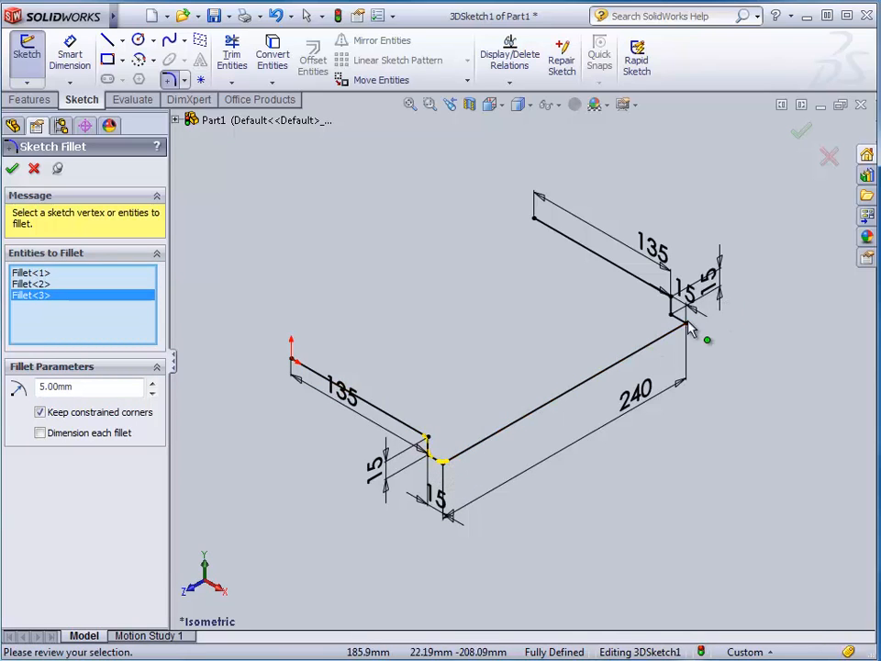
{"action": "left_click", "coordinate": [687, 322]}
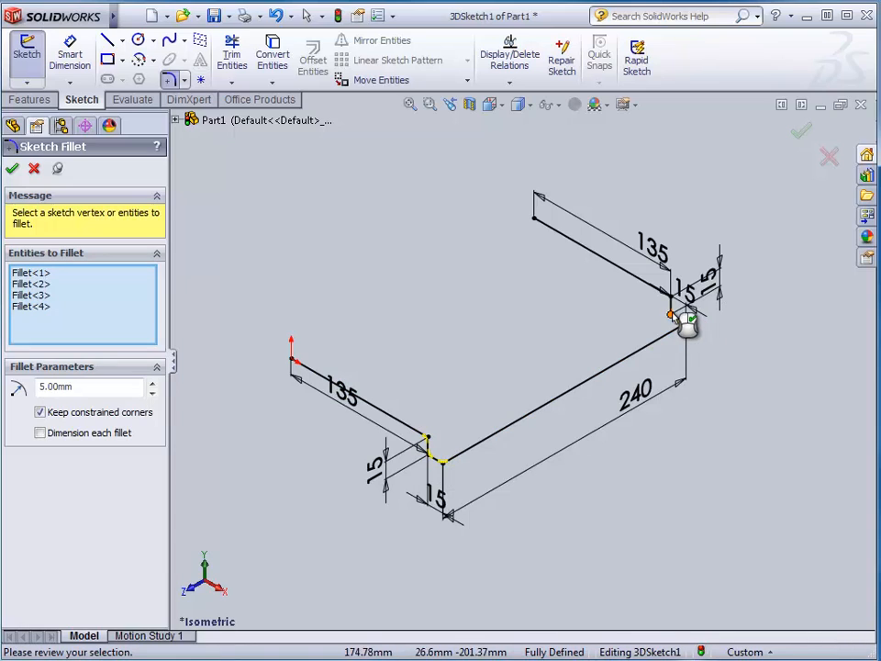
{"action": "left_click", "coordinate": [681, 316]}
{"action": "left_click", "coordinate": [683, 315]}
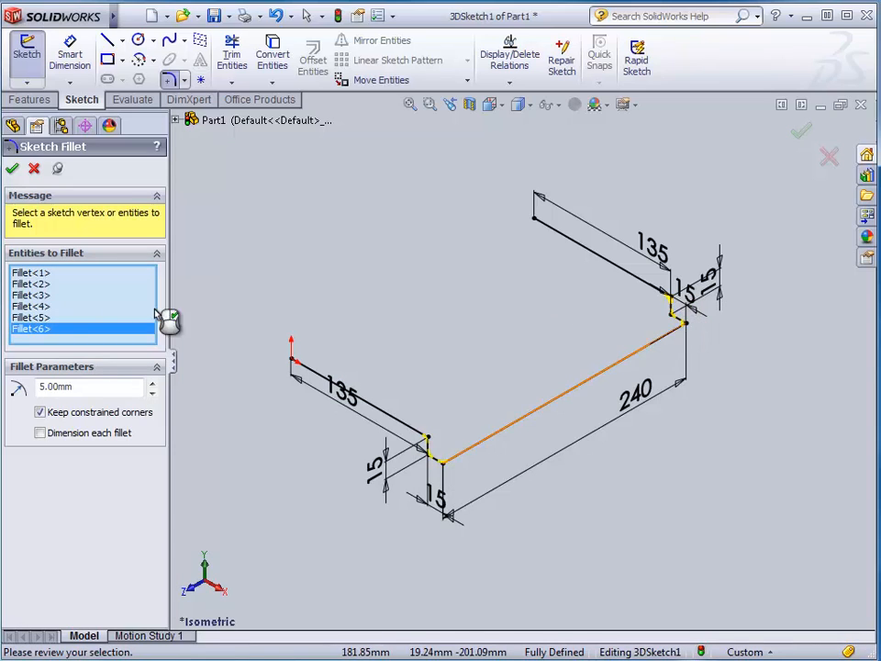
{"action": "left_click", "coordinate": [12, 170]}
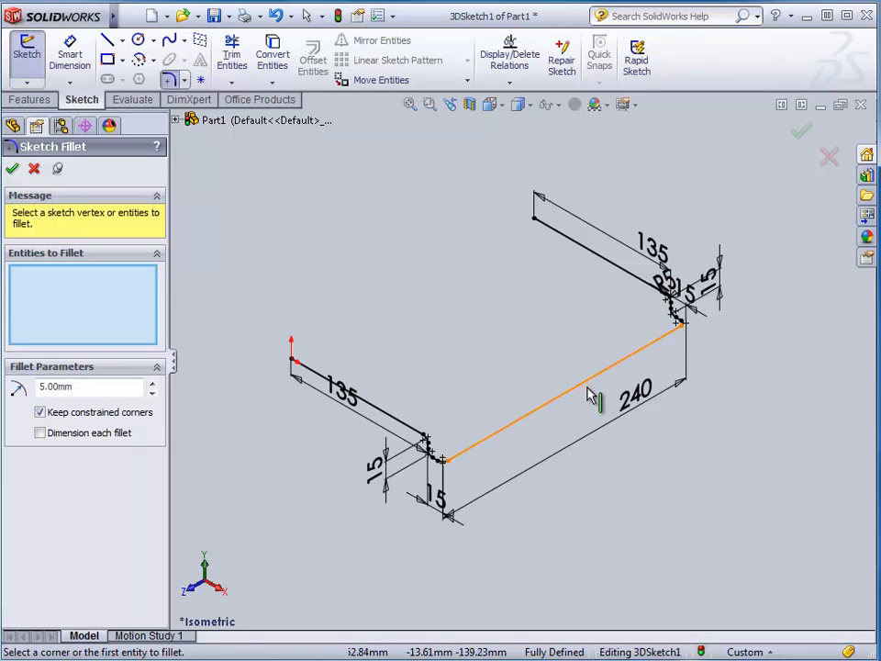
{"action": "left_click", "coordinate": [27, 83]}
{"action": "left_click", "coordinate": [57, 100]}
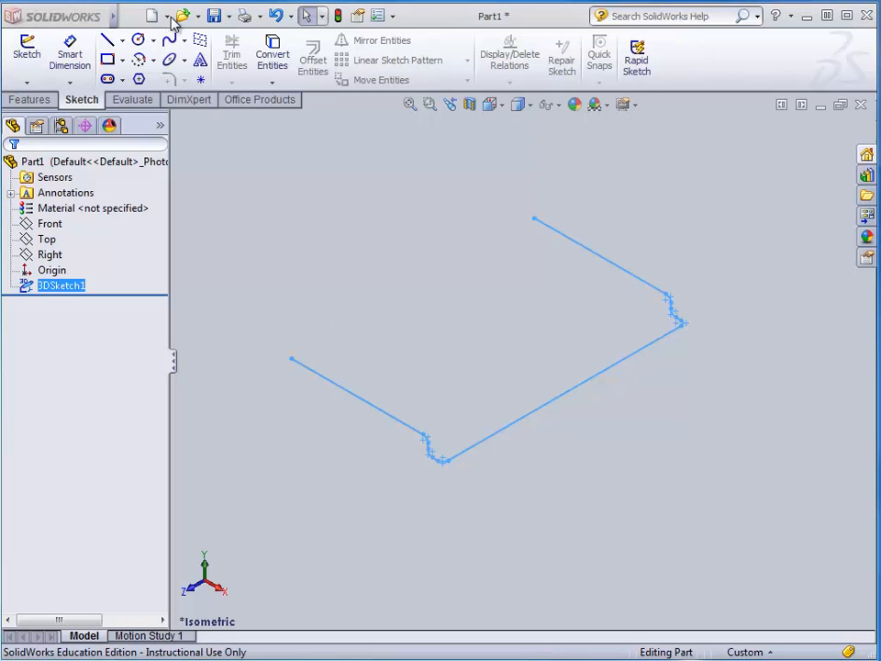
Save the part as "bhOven Rack" in the Dropbox folder CSI > CSI Courses S2013 > MANT 105 CAD
{"action": "left_click", "coordinate": [229, 17]}
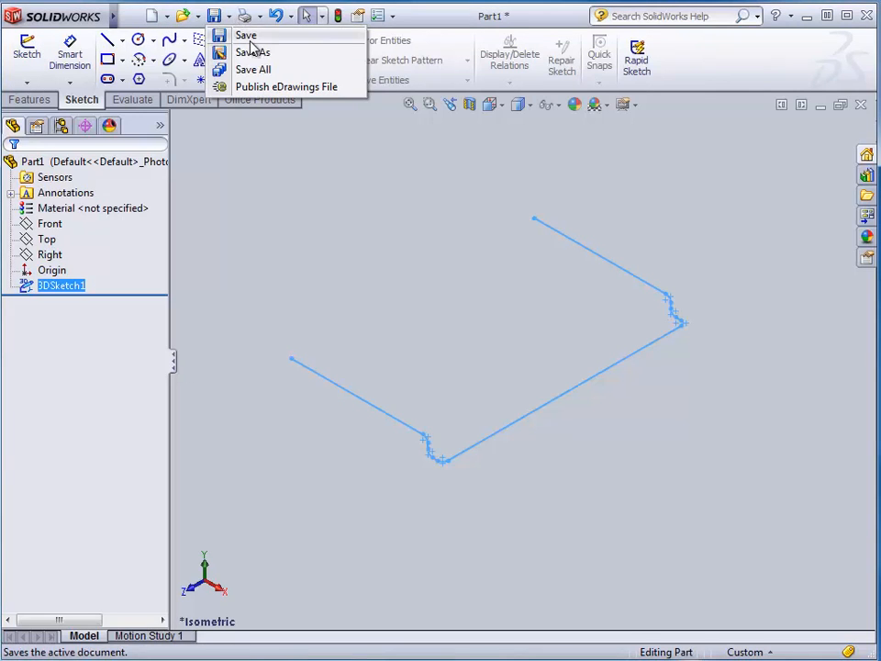
{"action": "left_click", "coordinate": [256, 53]}
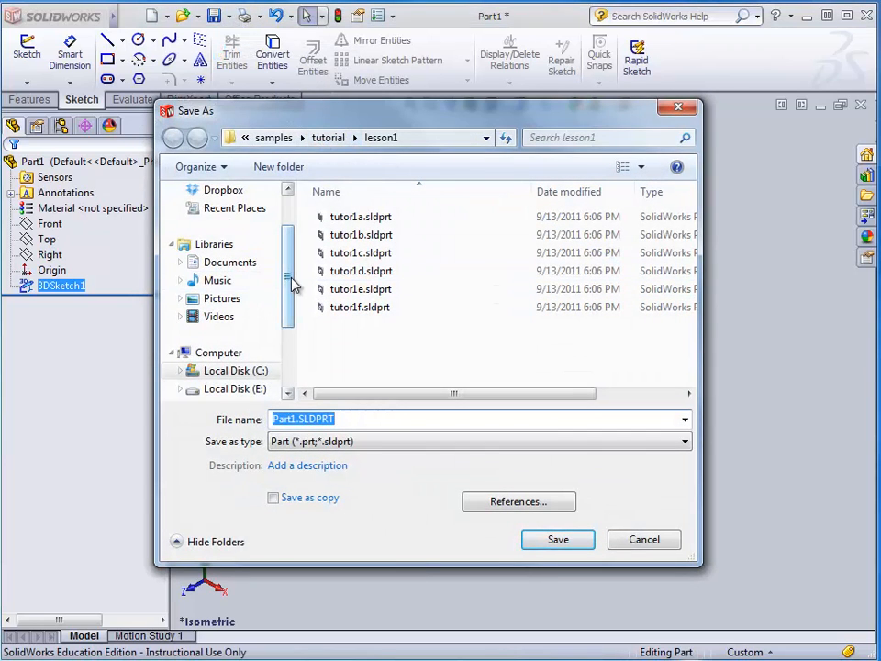
{"action": "left_click_drag", "start_coordinate": [291, 286], "coordinate": [291, 214]}
{"action": "left_click", "coordinate": [223, 251]}
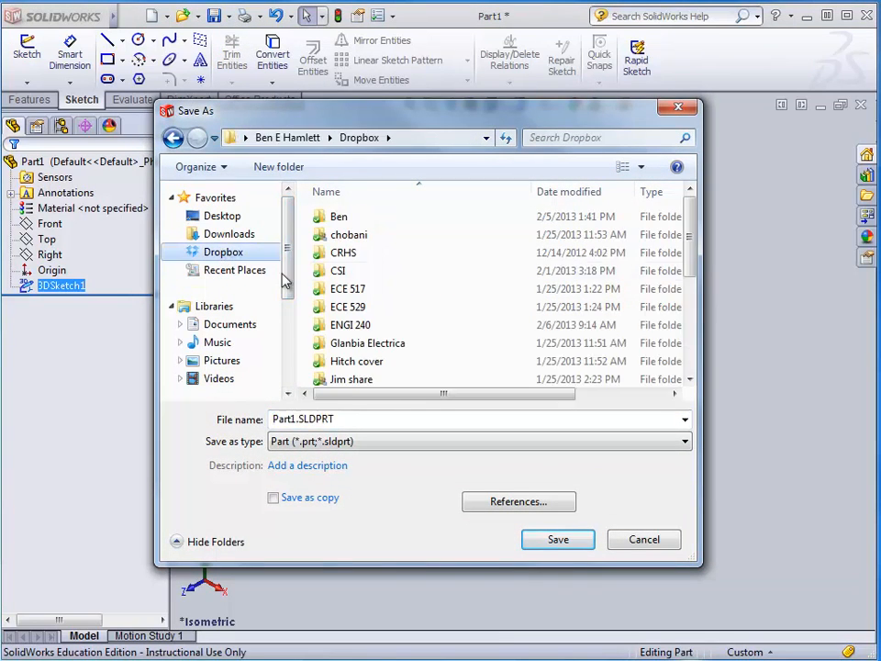
{"action": "double_click", "coordinate": [334, 273]}
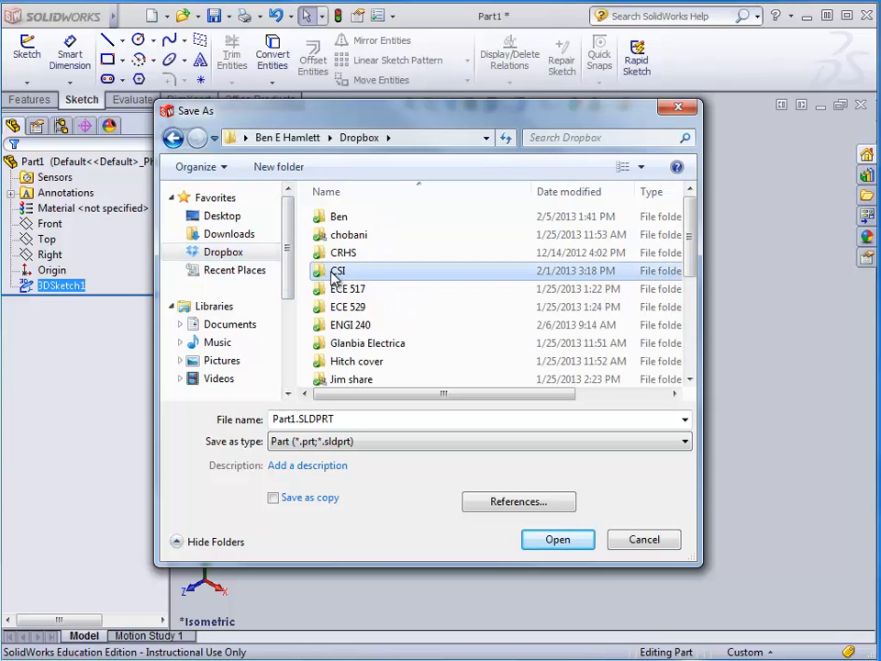
{"action": "scroll", "coordinate": [392, 305], "scroll_direction": "down", "scroll_amount": 5}
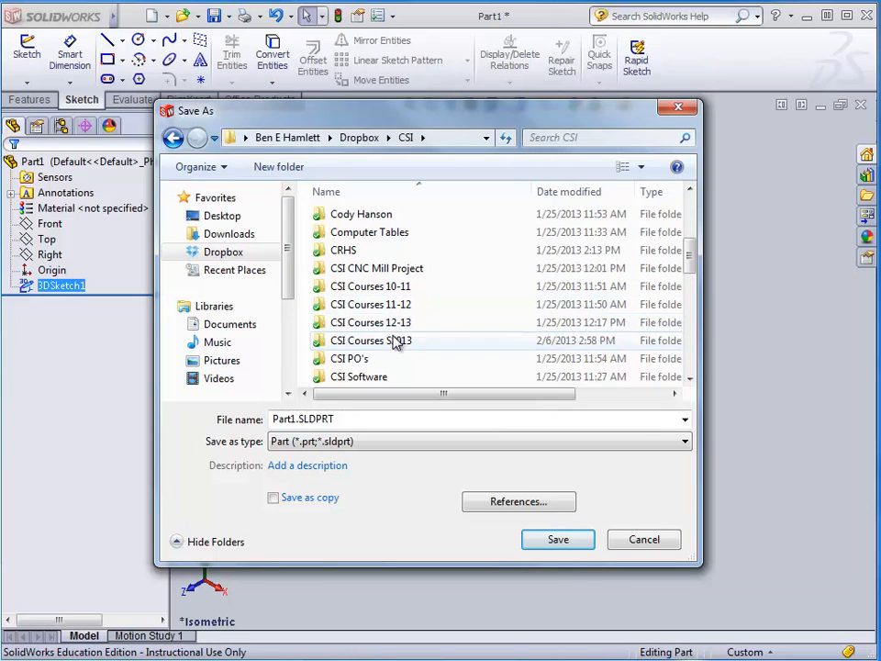
{"action": "double_click", "coordinate": [392, 339]}
{"action": "double_click", "coordinate": [367, 253]}
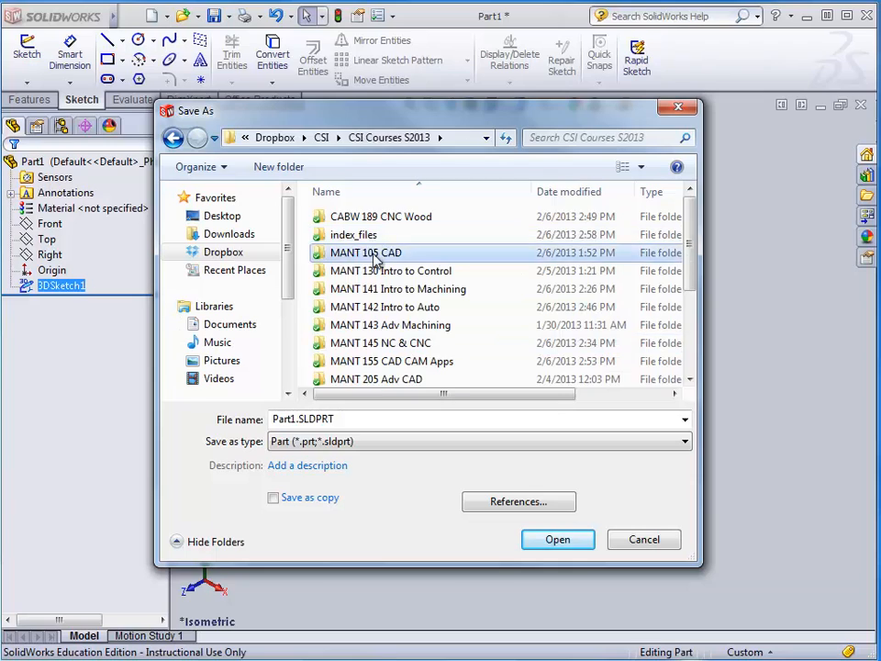
{"action": "double_click", "coordinate": [358, 418]}
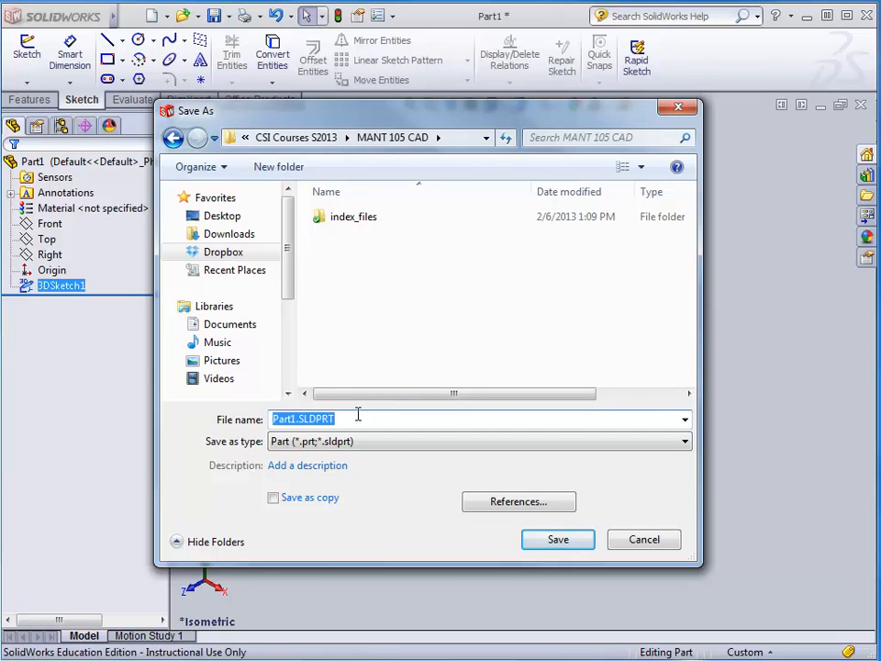
{"action": "type", "text": "Oven Rack"}
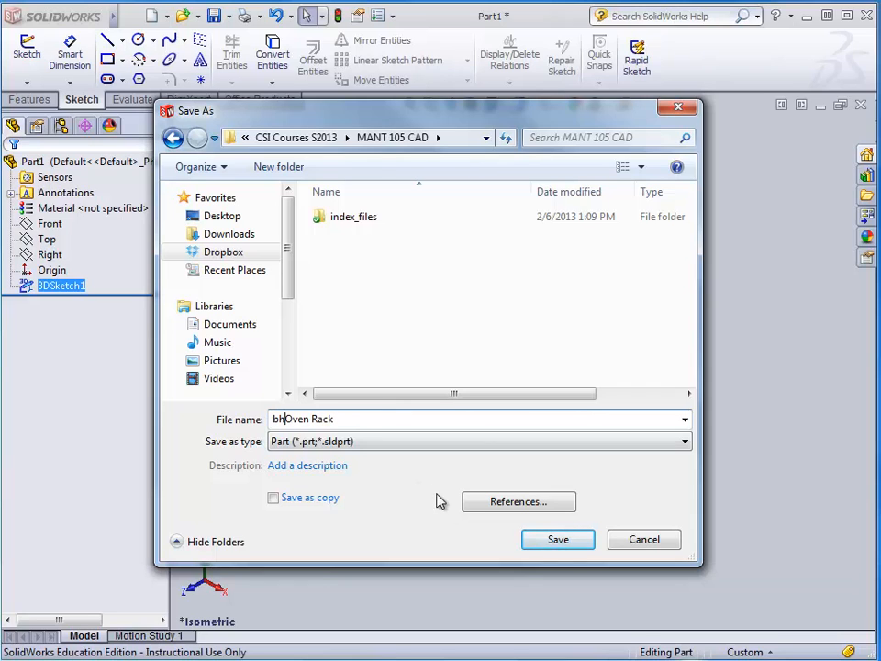
{"action": "left_click", "coordinate": [558, 538]}
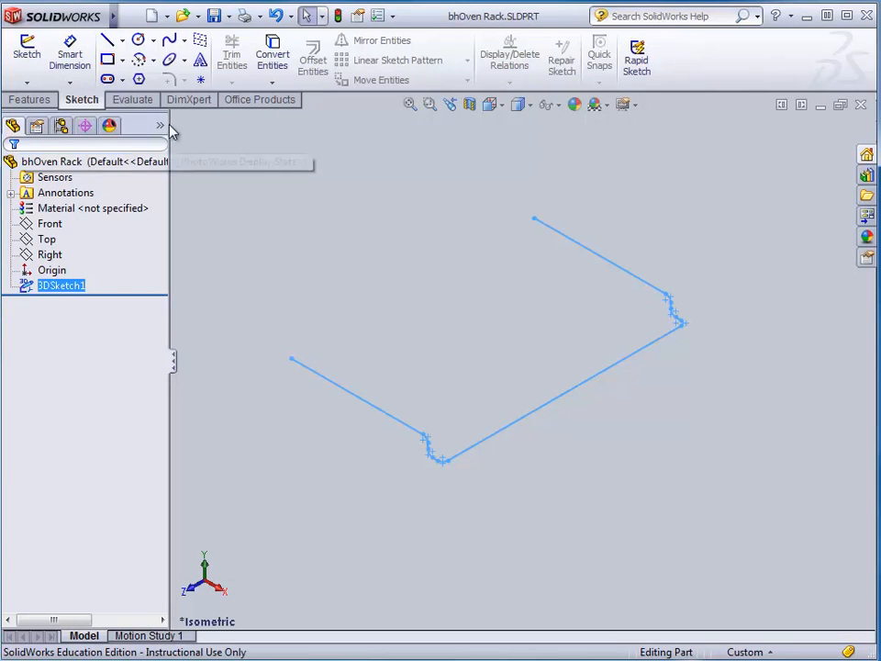
Start a new 2D sketch on the Right plane
{"action": "left_click", "coordinate": [27, 83]}
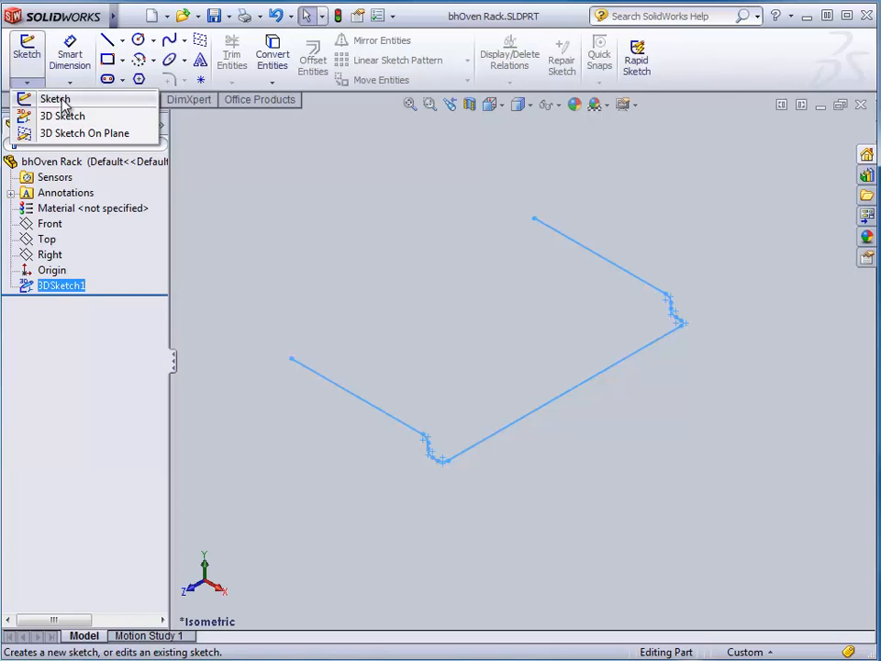
{"action": "left_click", "coordinate": [55, 99]}
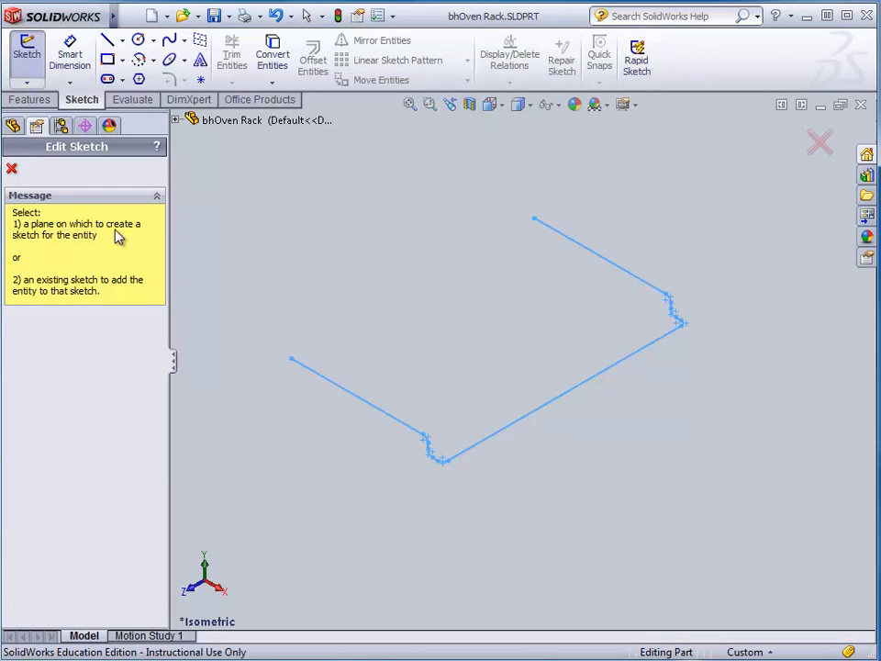
{"action": "left_click", "coordinate": [175, 120]}
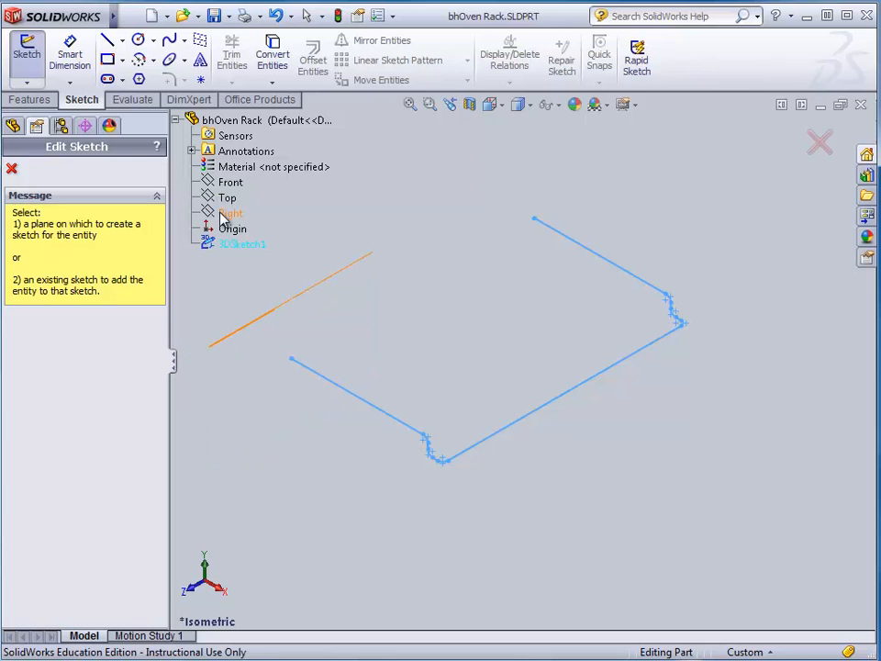
{"action": "left_click", "coordinate": [231, 216]}
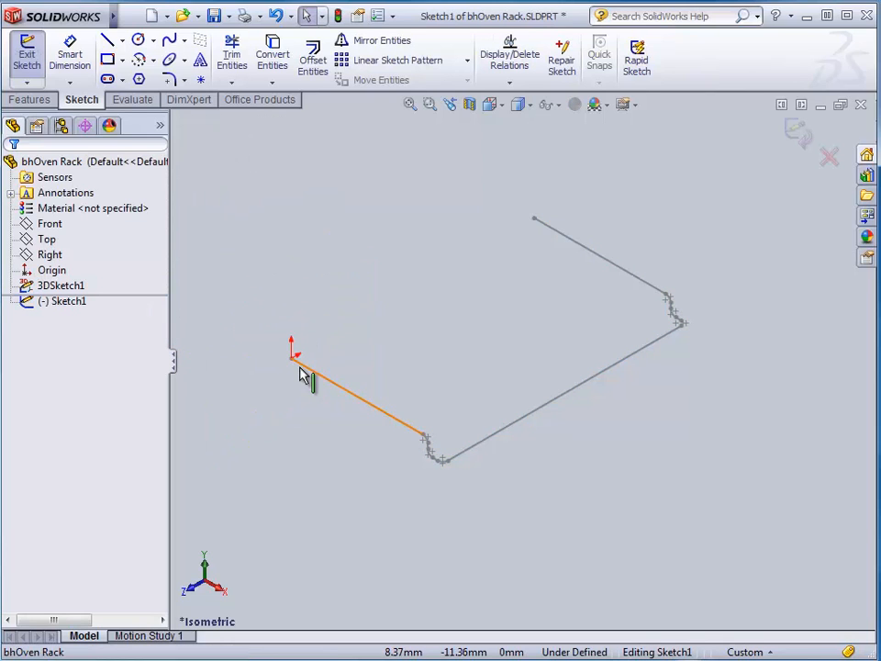
Draw a circle centred on the origin at the open end of the path and set its radius to 2.5 mm
{"action": "scroll", "coordinate": [336, 364], "scroll_direction": "up", "scroll_amount": 3}
{"action": "scroll", "coordinate": [370, 362], "scroll_direction": "down", "scroll_amount": 9}
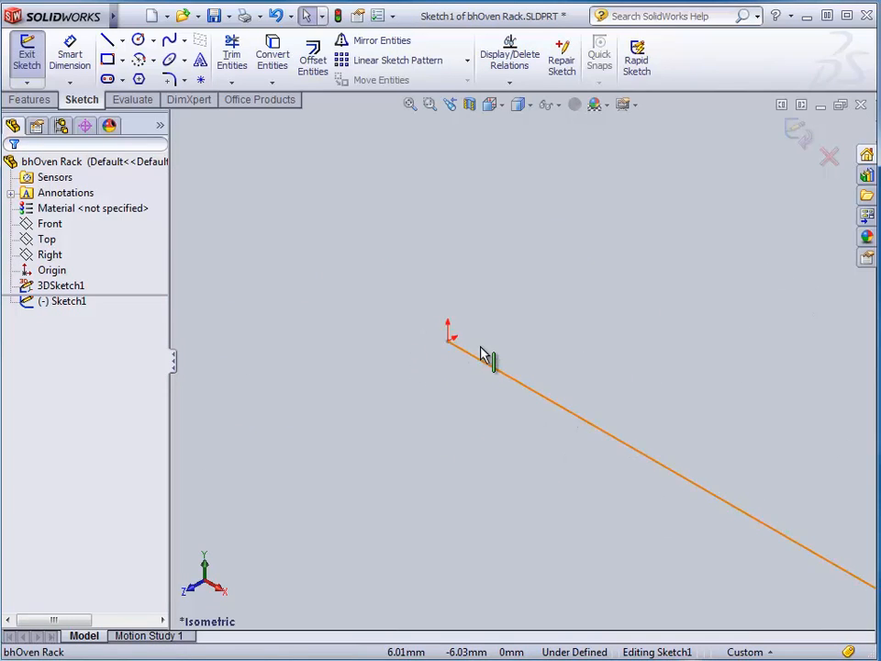
{"action": "scroll", "coordinate": [478, 345], "scroll_direction": "down", "scroll_amount": 3}
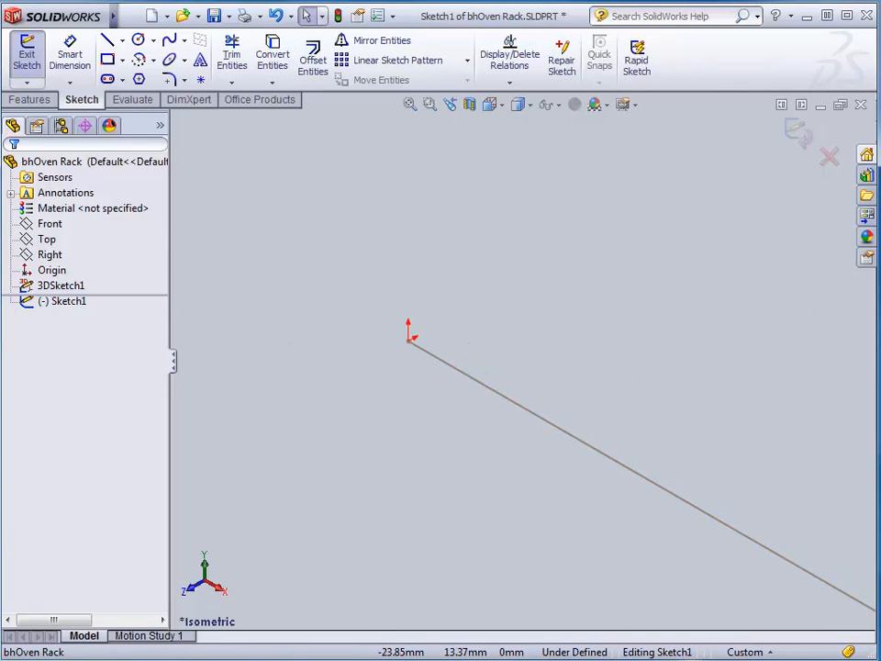
{"action": "left_click", "coordinate": [140, 41]}
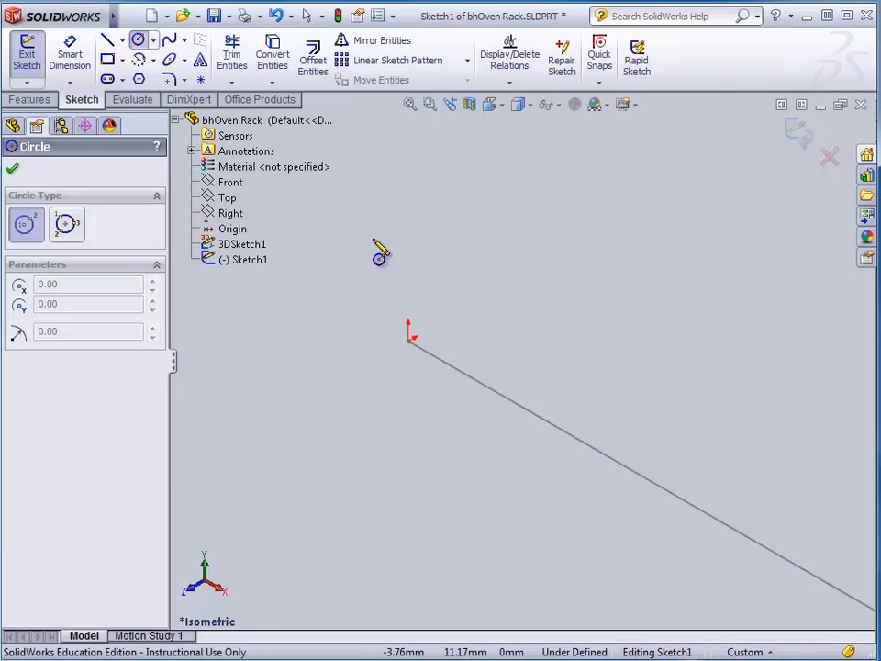
{"action": "left_click", "coordinate": [410, 342]}
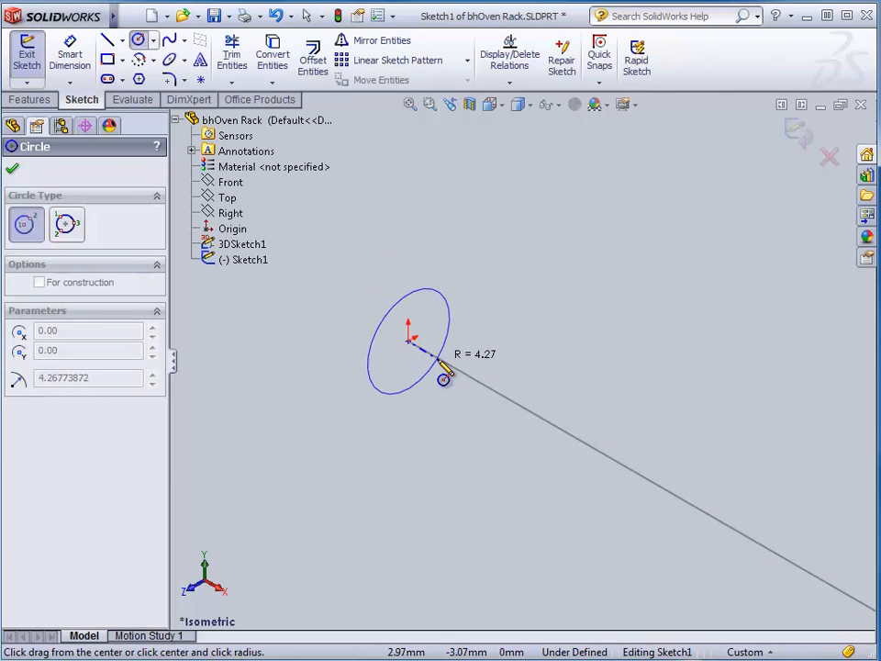
{"action": "left_click", "coordinate": [386, 391]}
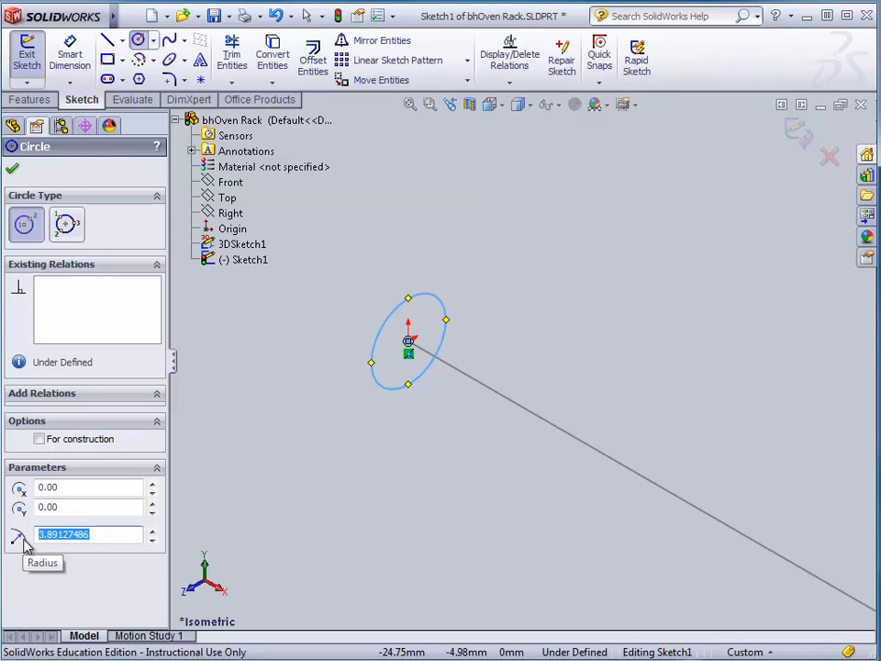
{"action": "type", "text": "2."}
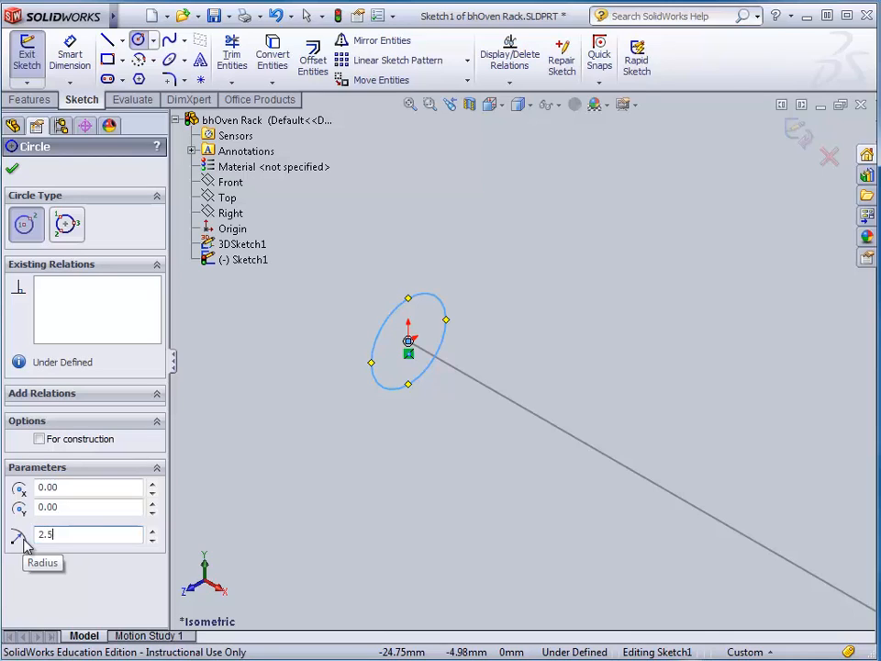
{"action": "type", "text": "5"}
{"action": "key", "text": "Return"}
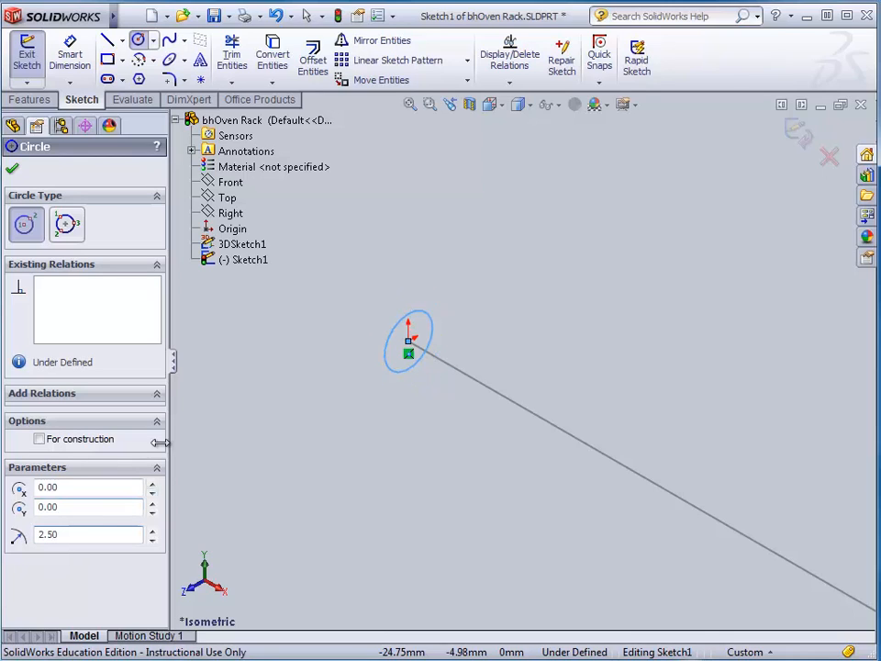
{"action": "left_click", "coordinate": [12, 171]}
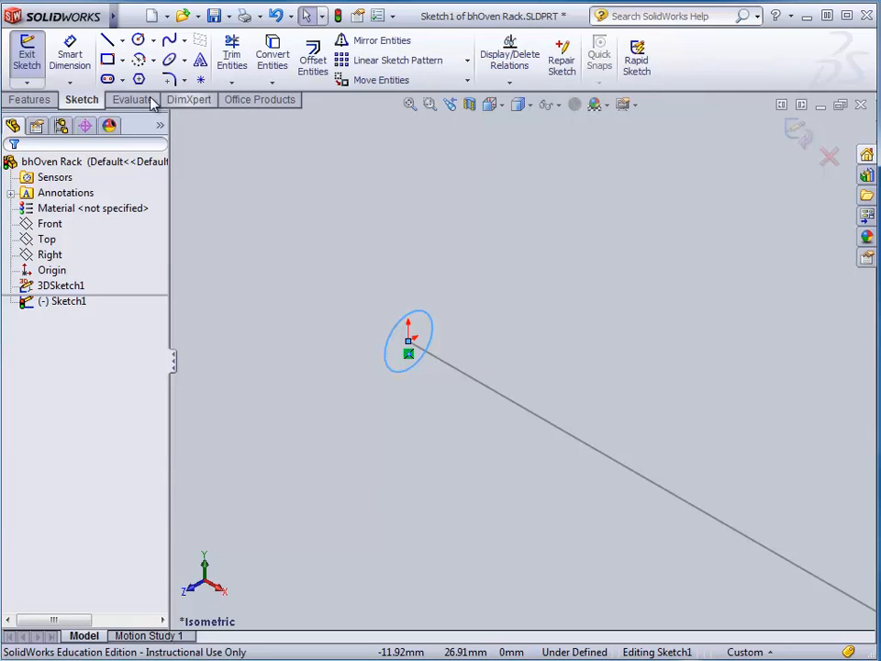
Exit the circle sketch and create a swept boss using the circle as profile and the 3D sketch as path
{"action": "left_click", "coordinate": [39, 101]}
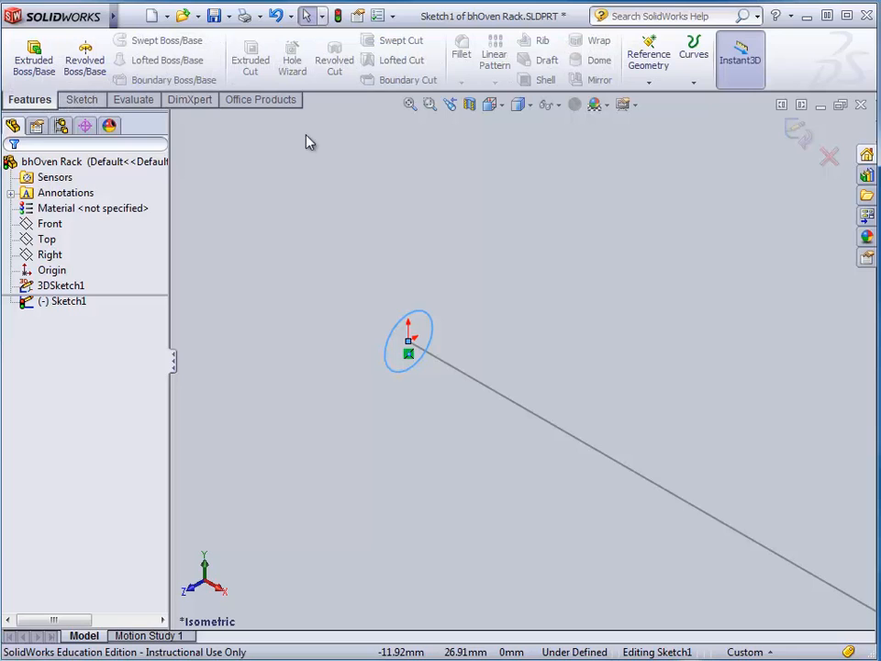
{"action": "left_click", "coordinate": [797, 134]}
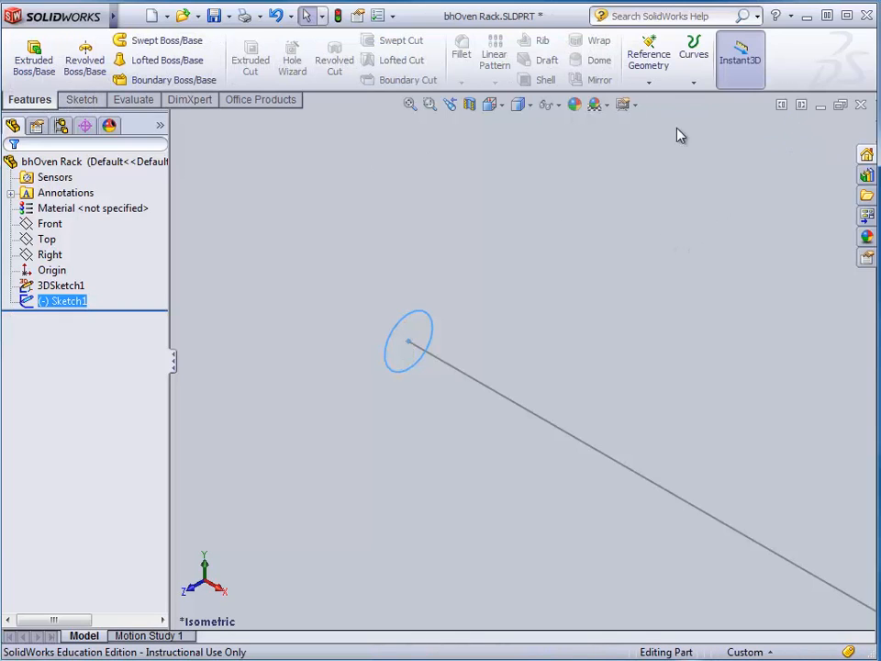
{"action": "left_click", "coordinate": [166, 43]}
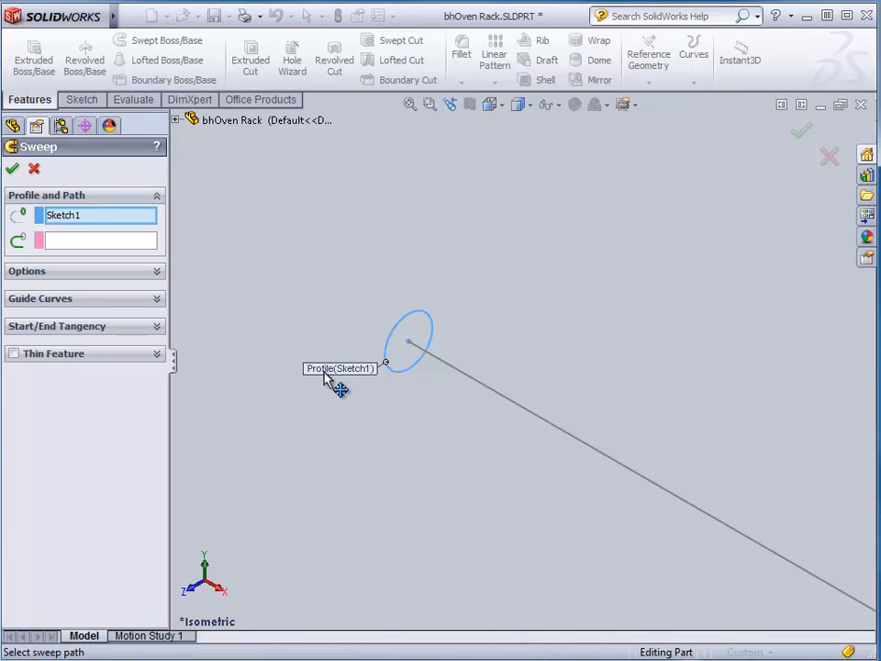
{"action": "left_click", "coordinate": [85, 244]}
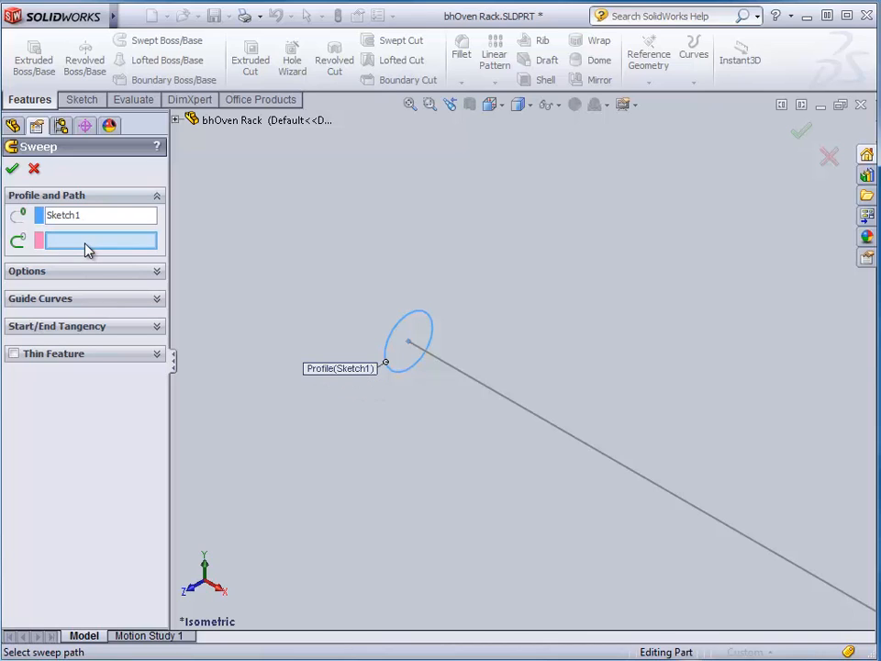
{"action": "left_click", "coordinate": [88, 220]}
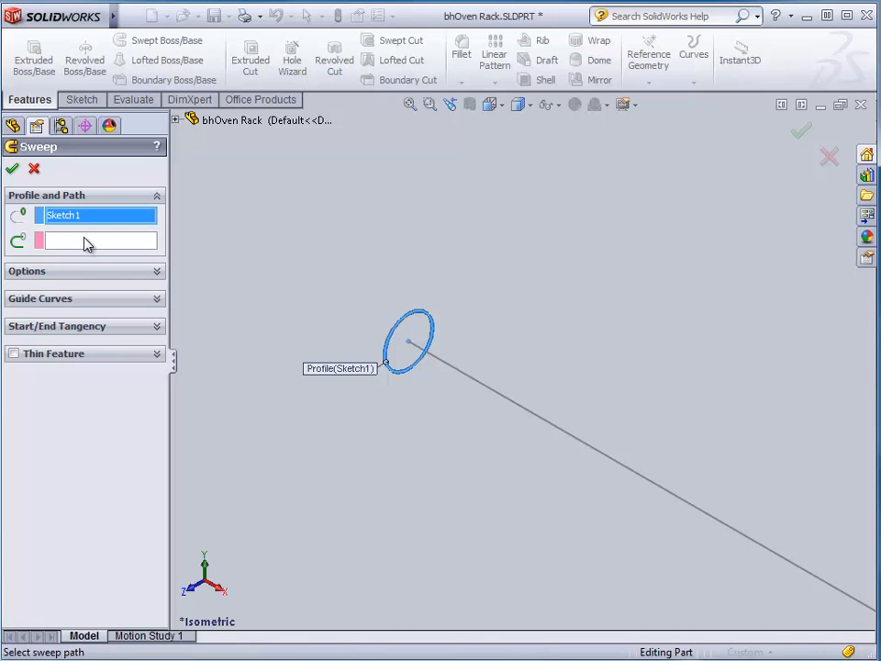
{"action": "left_click", "coordinate": [85, 243]}
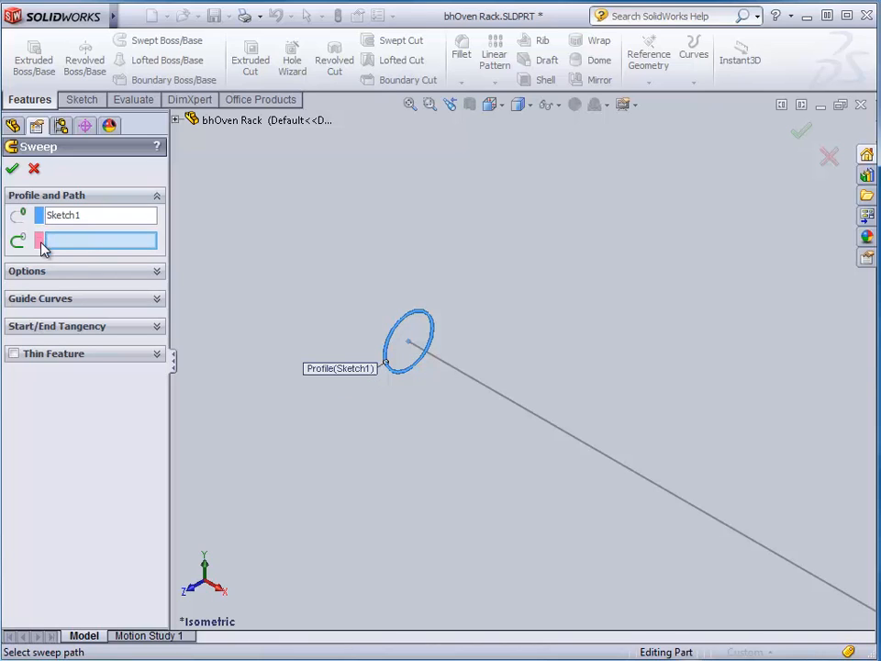
{"action": "left_click", "coordinate": [511, 407]}
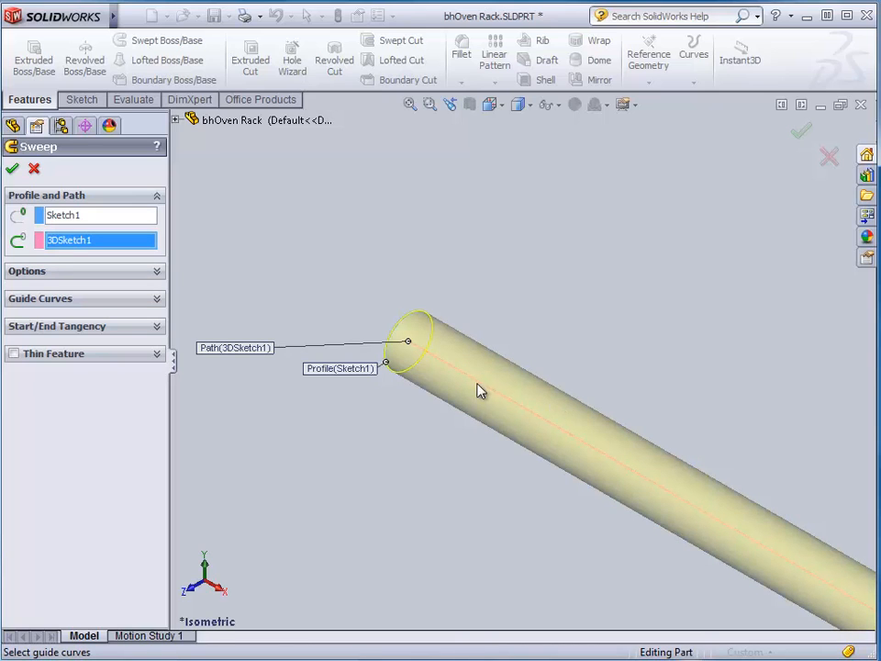
{"action": "scroll", "coordinate": [499, 448], "scroll_direction": "down", "scroll_amount": 3}
{"action": "scroll", "coordinate": [500, 449], "scroll_direction": "up", "scroll_amount": 6}
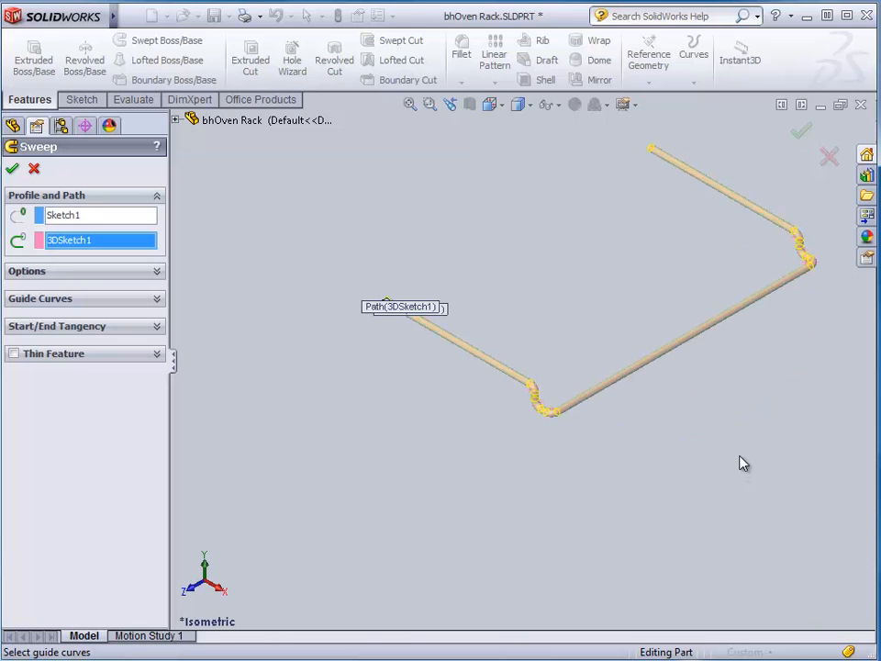
{"action": "key", "text": "f"}
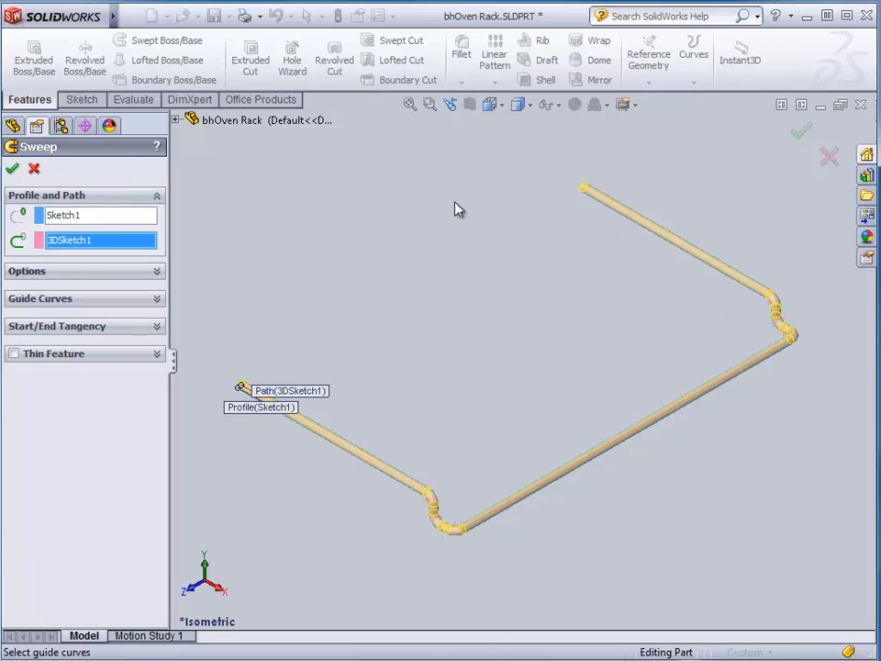
{"action": "left_click", "coordinate": [798, 138]}
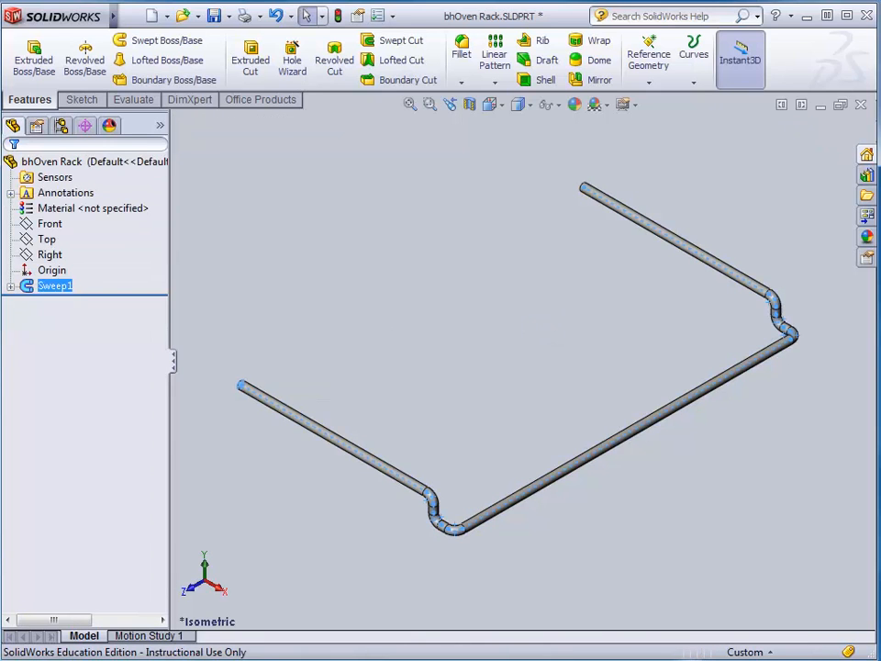
Start a new 2D sketch on the Front plane
{"action": "scroll", "coordinate": [534, 369], "scroll_direction": "down", "scroll_amount": 3}
{"action": "scroll", "coordinate": [535, 369], "scroll_direction": "up", "scroll_amount": 3}
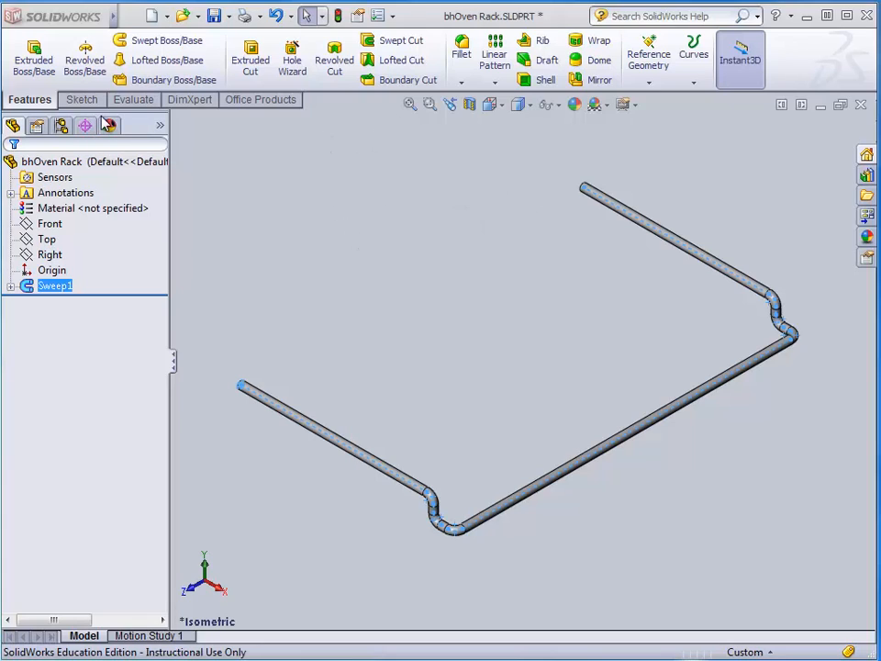
{"action": "left_click", "coordinate": [50, 225]}
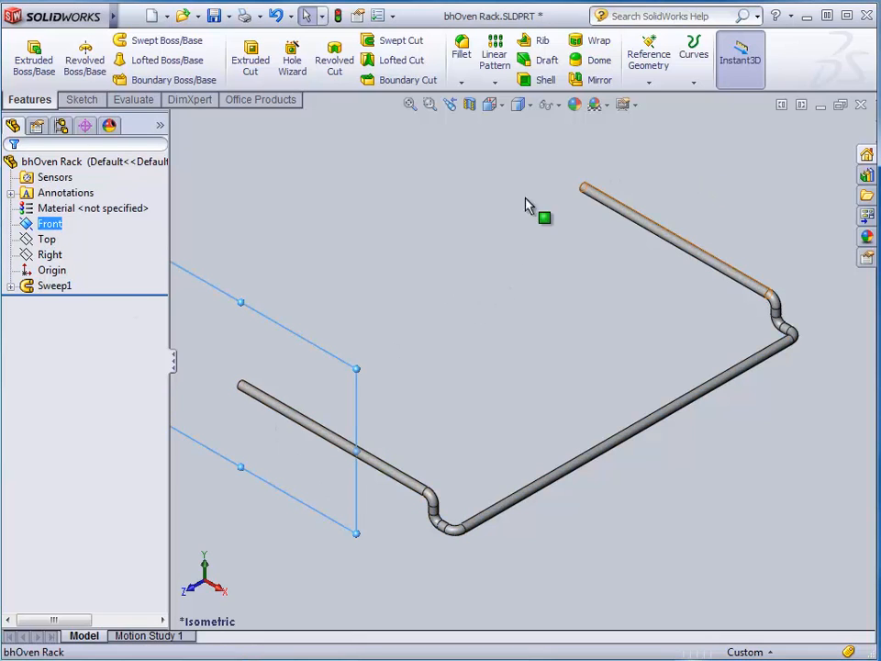
{"action": "left_click", "coordinate": [40, 71]}
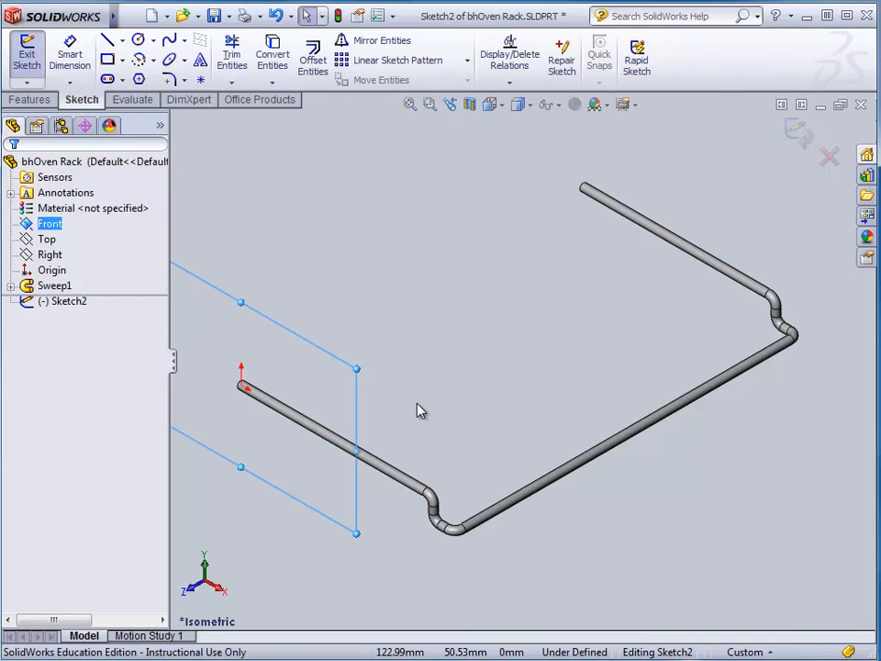
Draw a circle on the rod's centreline about 9 mm from the origin and set its radius to 2 mm
{"action": "left_click", "coordinate": [140, 42]}
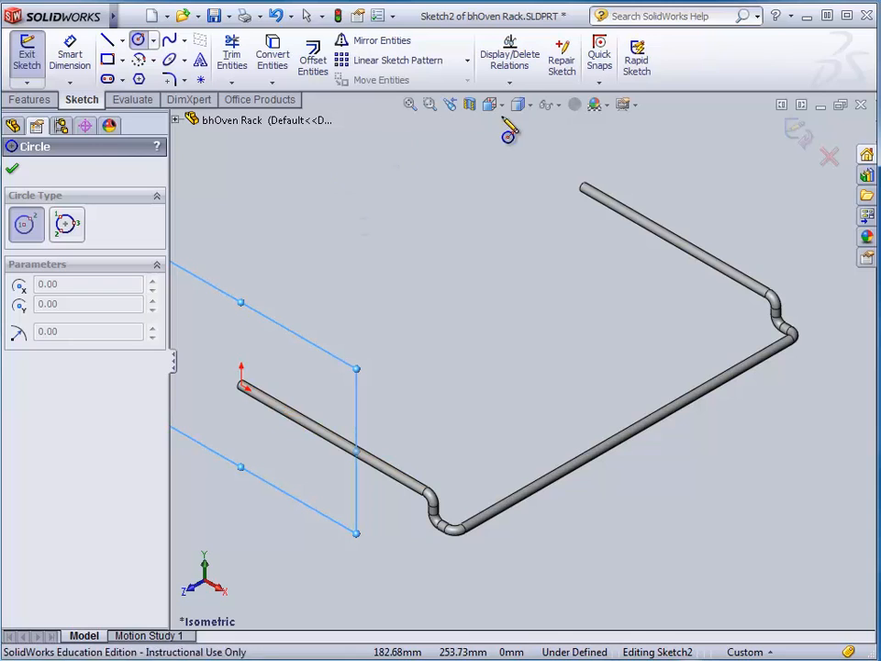
{"action": "left_click", "coordinate": [500, 105]}
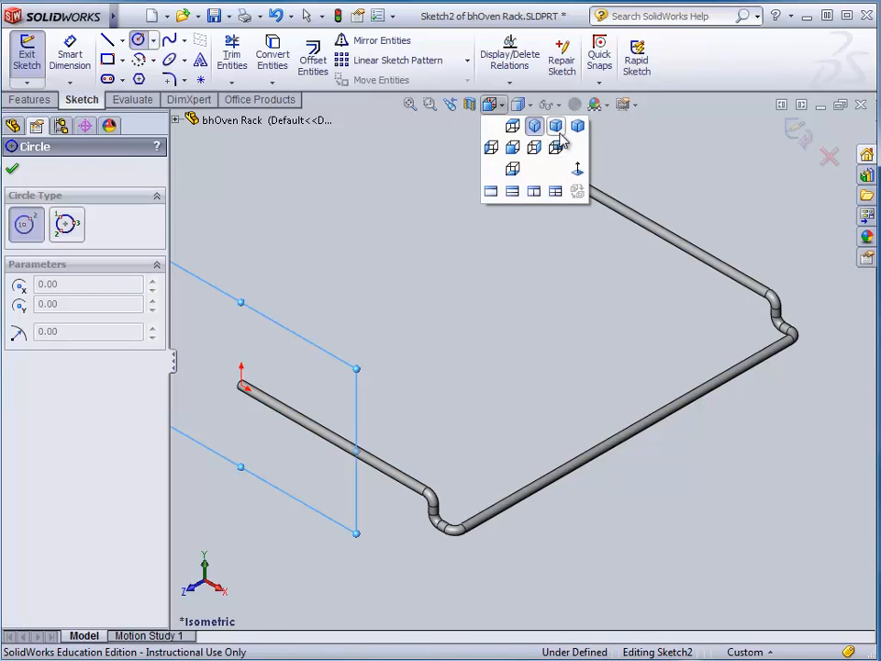
{"action": "left_click", "coordinate": [512, 150]}
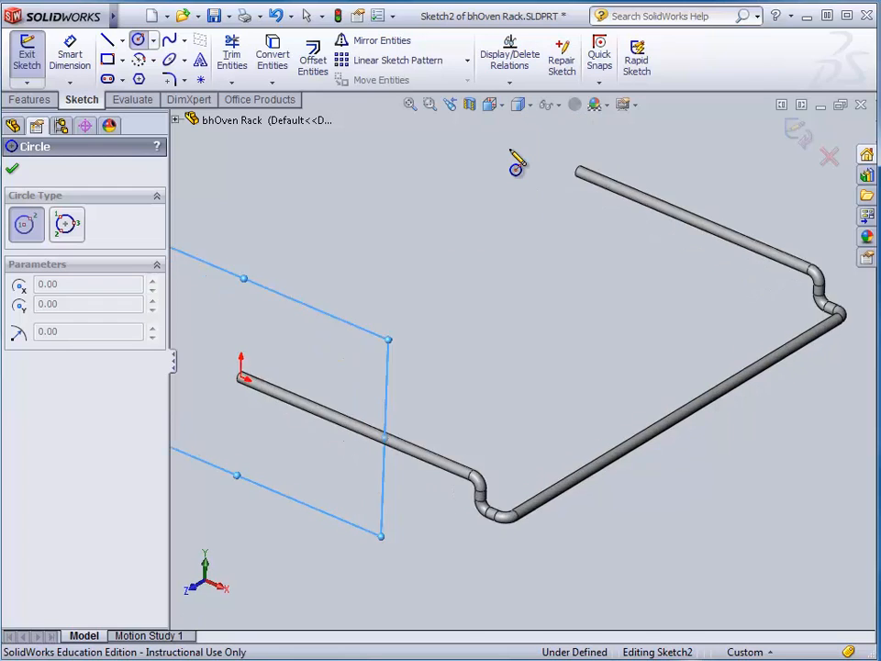
{"action": "scroll", "coordinate": [421, 340], "scroll_direction": "down", "scroll_amount": 3}
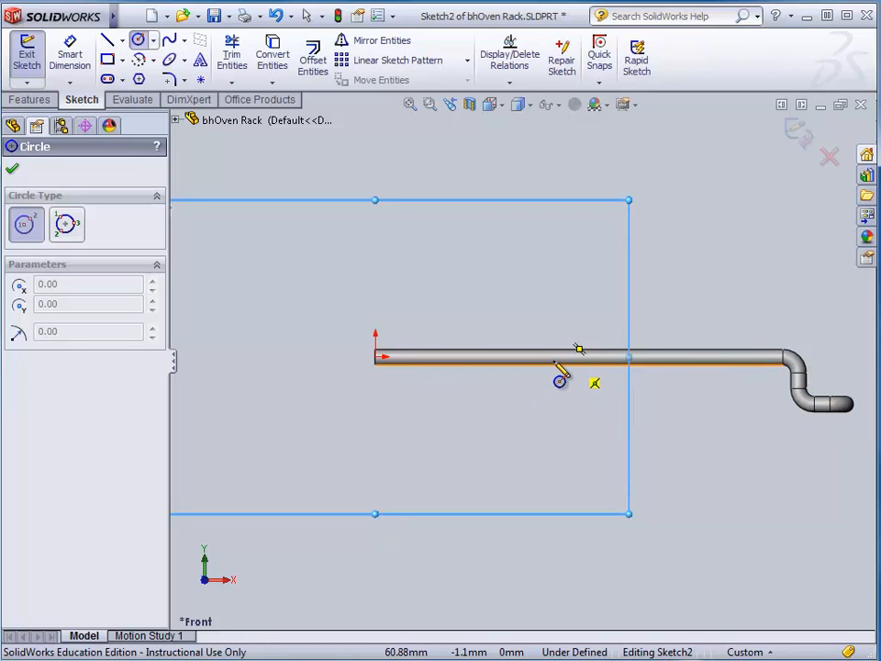
{"action": "scroll", "coordinate": [506, 367], "scroll_direction": "down", "scroll_amount": 1}
{"action": "scroll", "coordinate": [486, 362], "scroll_direction": "up", "scroll_amount": 2}
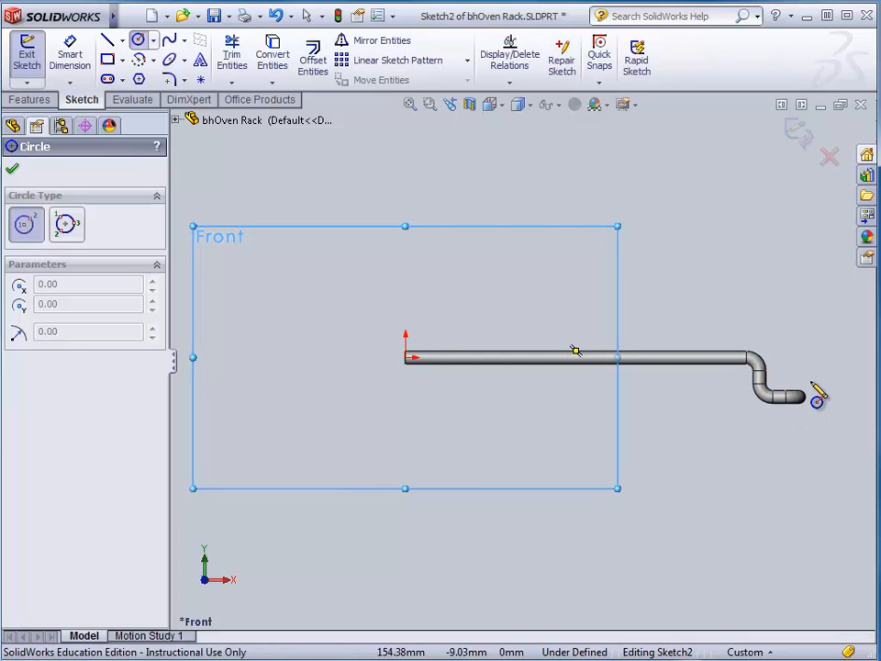
{"action": "scroll", "coordinate": [442, 365], "scroll_direction": "up", "scroll_amount": 3}
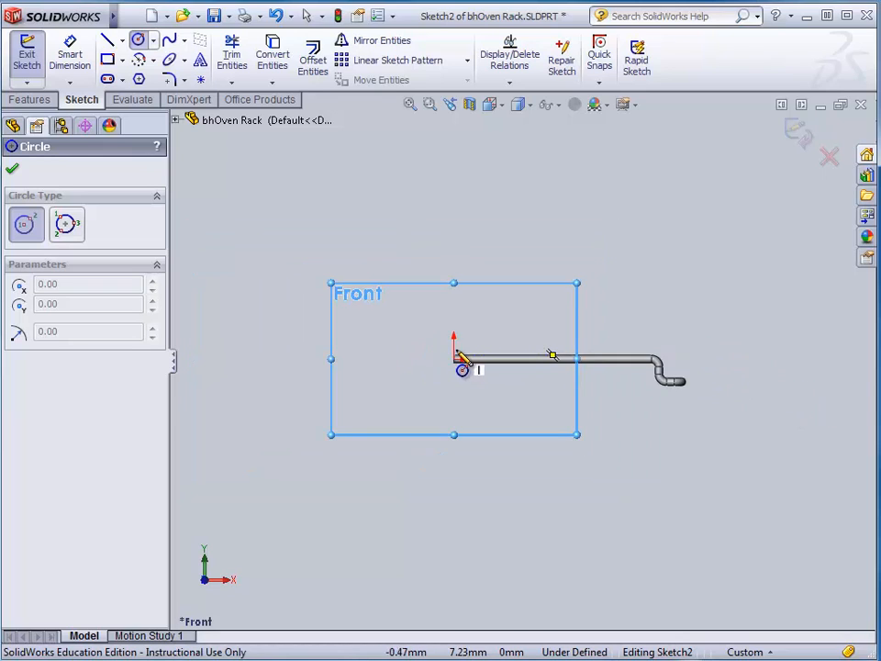
{"action": "scroll", "coordinate": [468, 367], "scroll_direction": "down", "scroll_amount": 5}
{"action": "scroll", "coordinate": [493, 367], "scroll_direction": "down", "scroll_amount": 5}
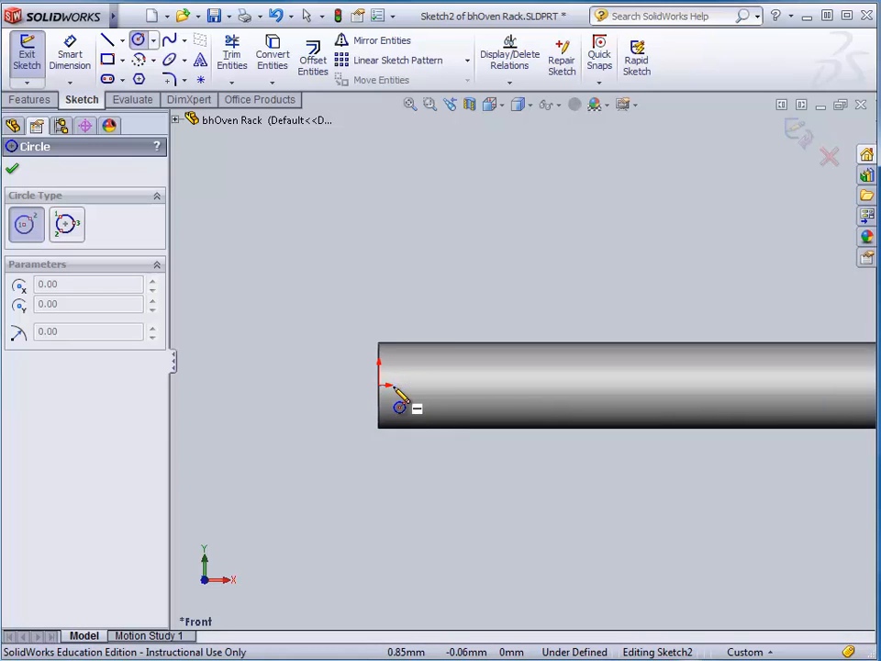
{"action": "left_click", "coordinate": [533, 384]}
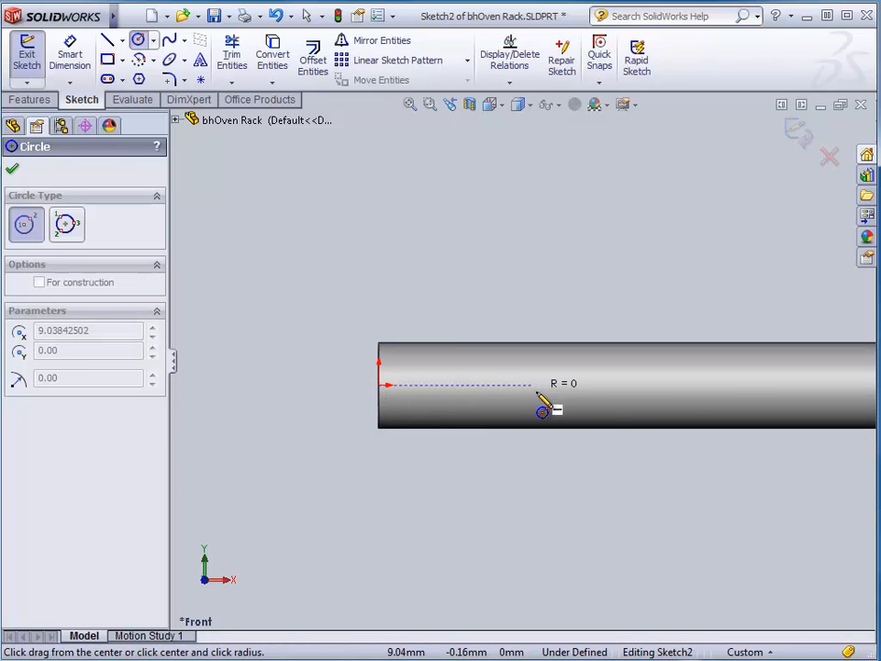
{"action": "left_click", "coordinate": [554, 422]}
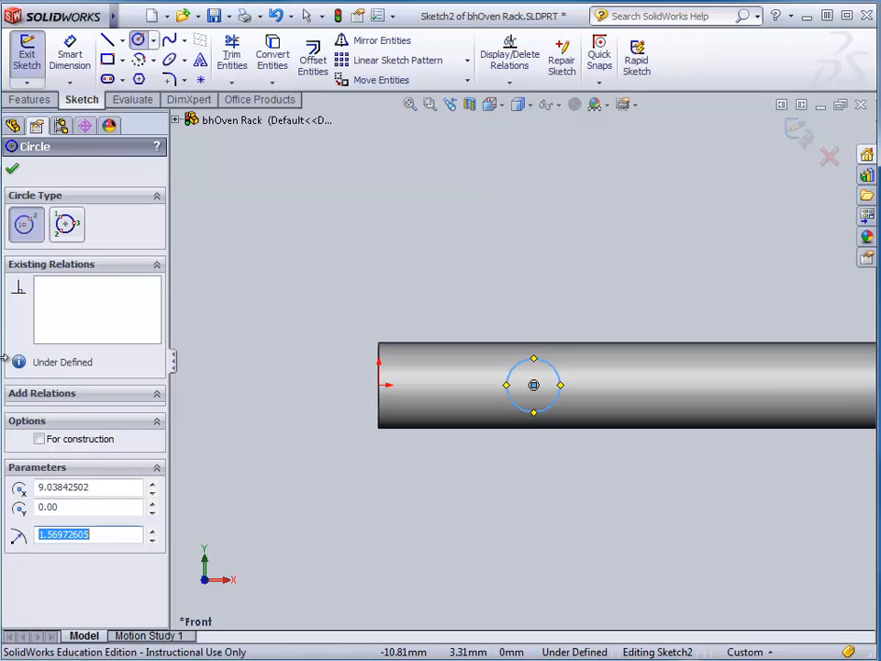
{"action": "type", "text": "2"}
{"action": "key", "text": "Return"}
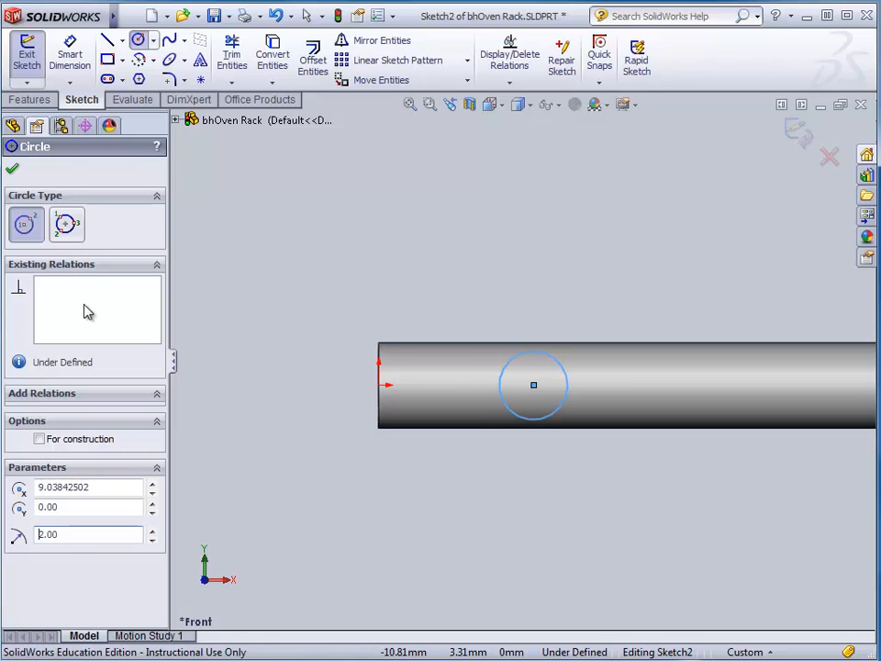
{"action": "left_click", "coordinate": [12, 169]}
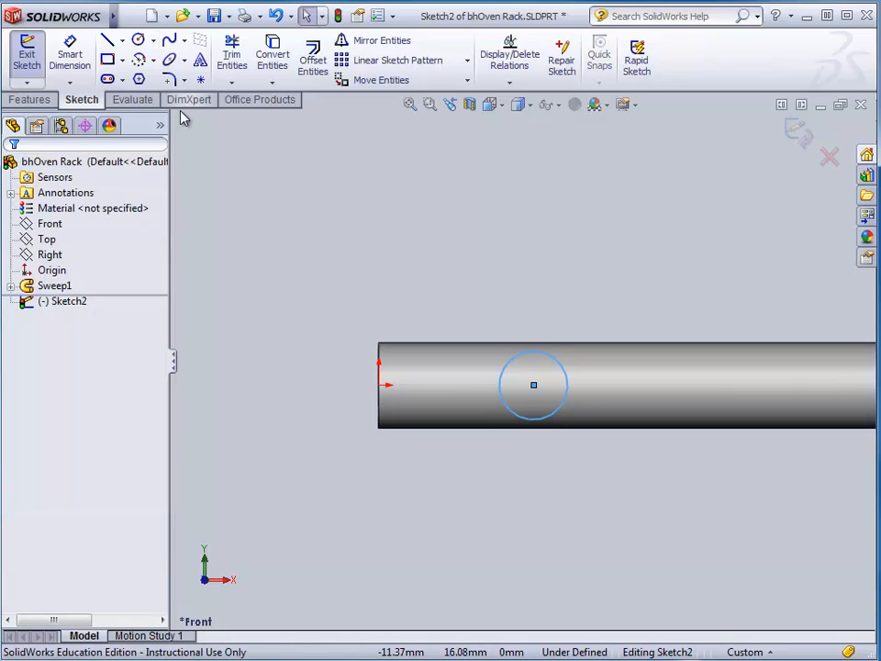
Dimension the circle's centre 11 mm from the origin at the rod's open end
{"action": "left_click", "coordinate": [70, 53]}
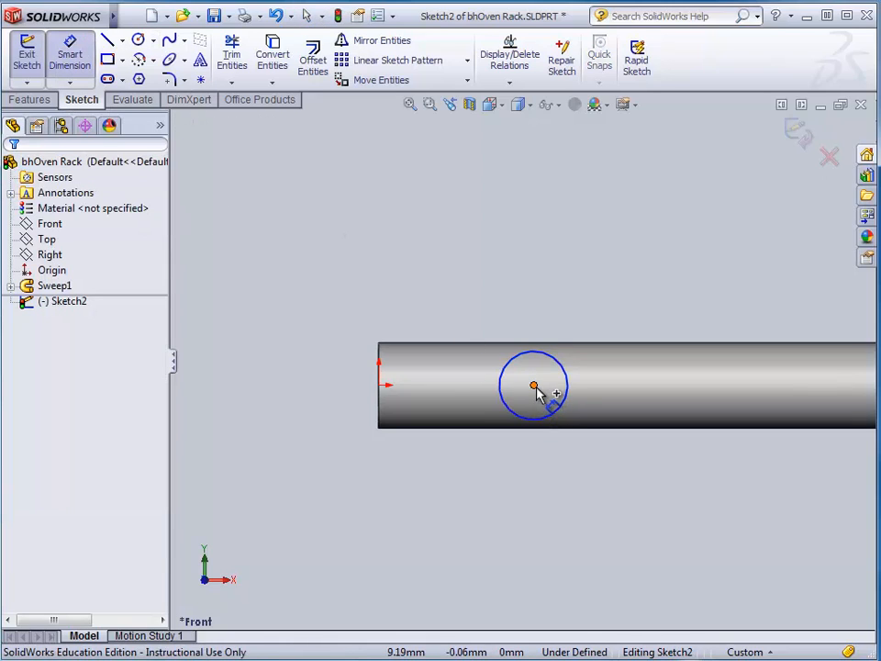
{"action": "left_click", "coordinate": [534, 386]}
{"action": "left_click", "coordinate": [381, 386]}
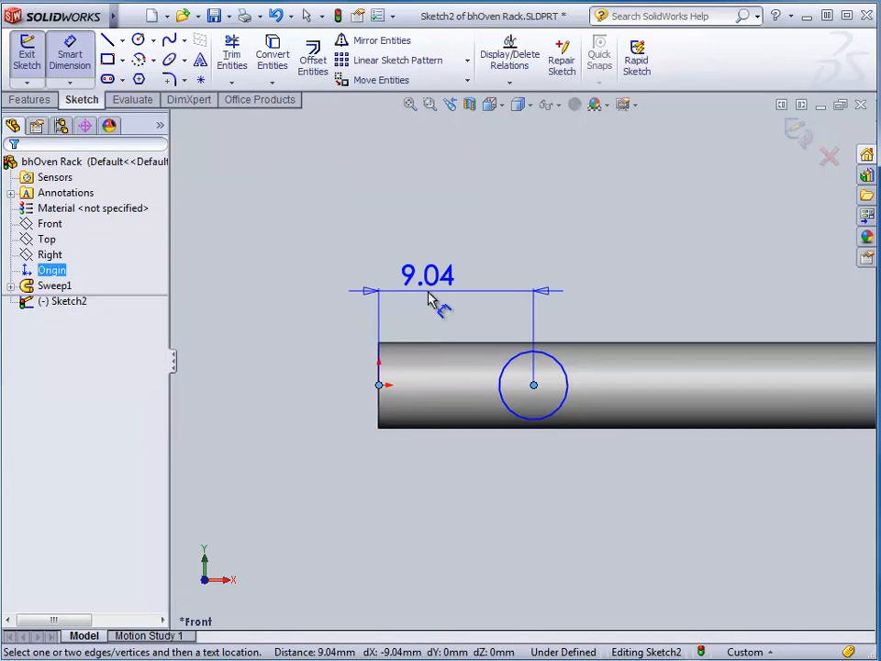
{"action": "left_click", "coordinate": [429, 300]}
{"action": "type", "text": "11"}
{"action": "key", "text": "Return"}
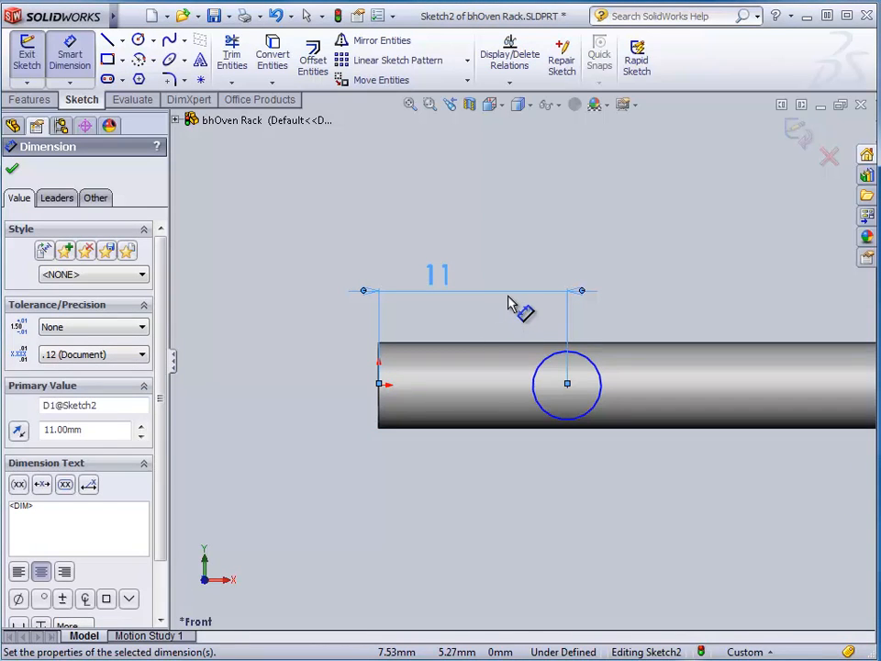
Extrude the circle in the reversed direction Up To Surface, ending at the opposite side rod's face, with the result merged
{"action": "left_click", "coordinate": [503, 107]}
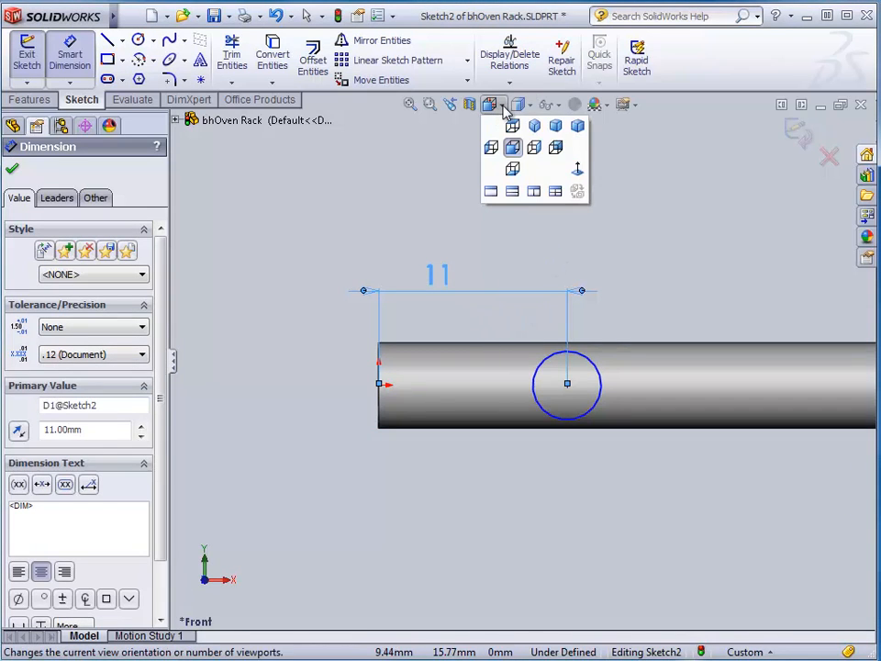
{"action": "left_click", "coordinate": [554, 125]}
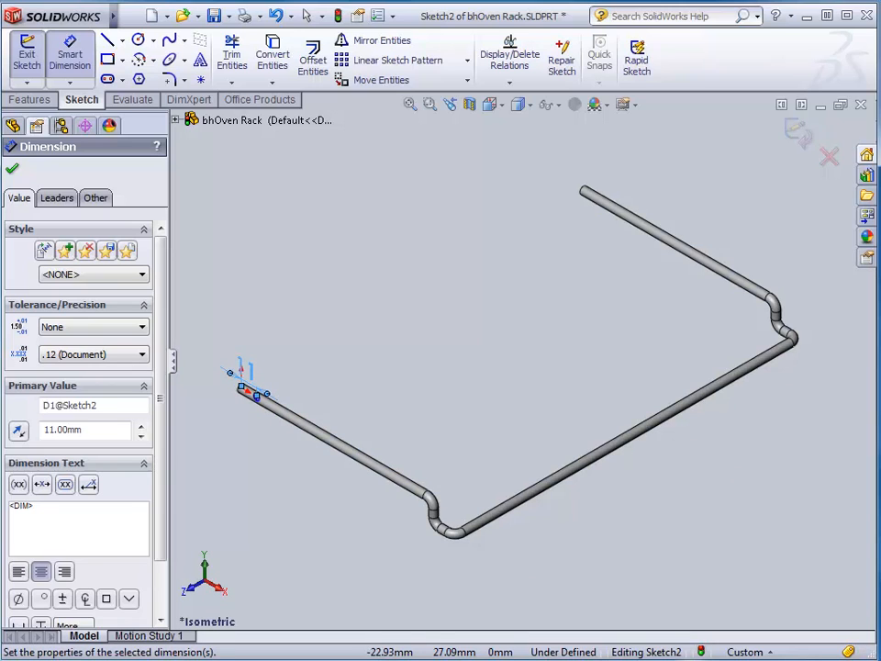
{"action": "left_click", "coordinate": [796, 133]}
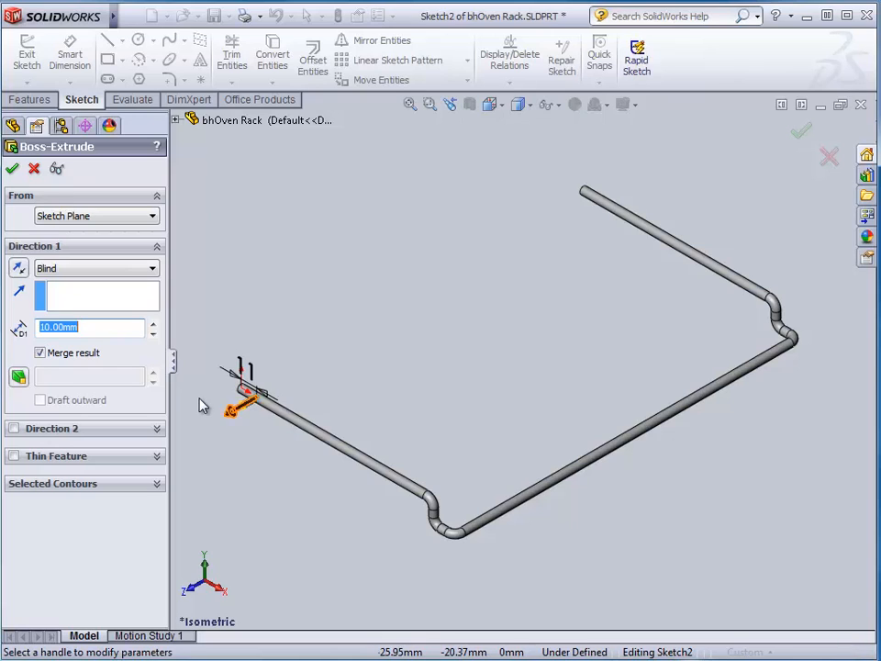
{"action": "left_click", "coordinate": [19, 269]}
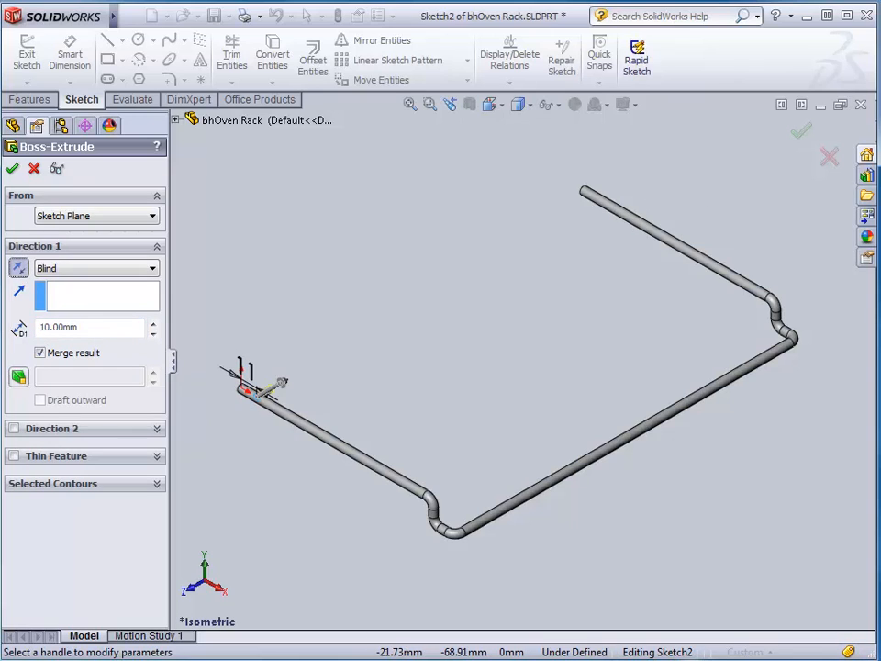
{"action": "left_click", "coordinate": [65, 269]}
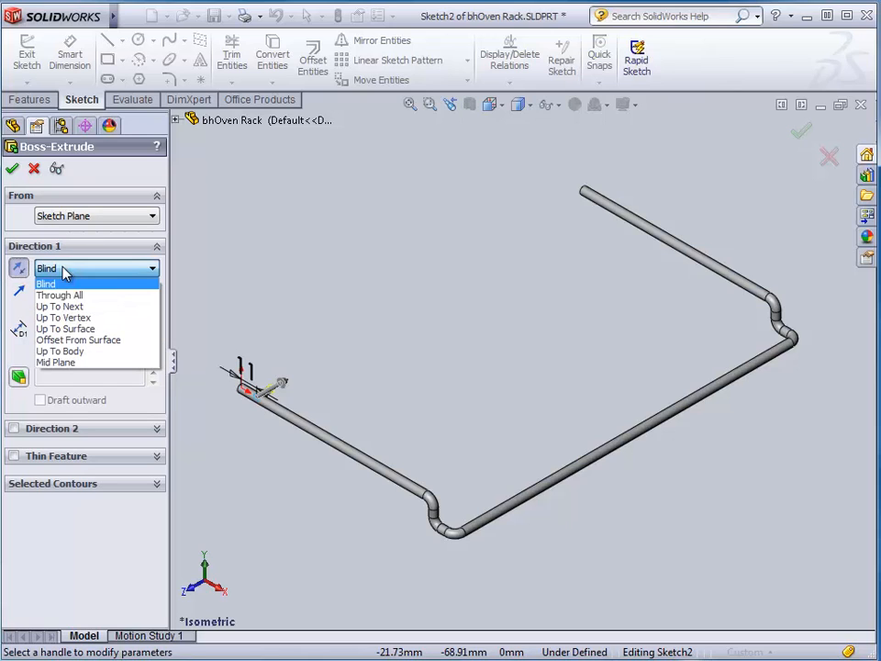
{"action": "left_click", "coordinate": [96, 330]}
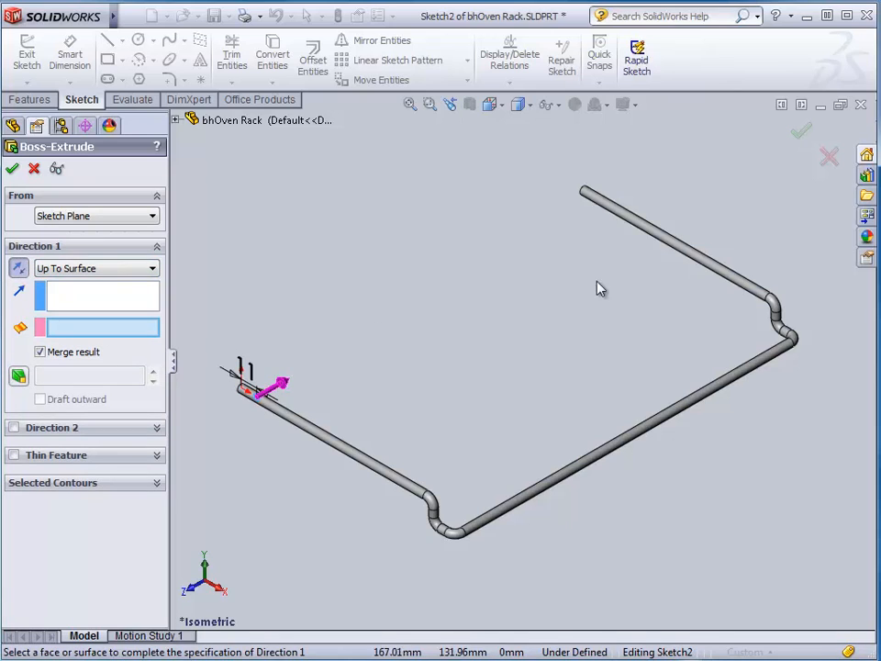
{"action": "left_click", "coordinate": [633, 225]}
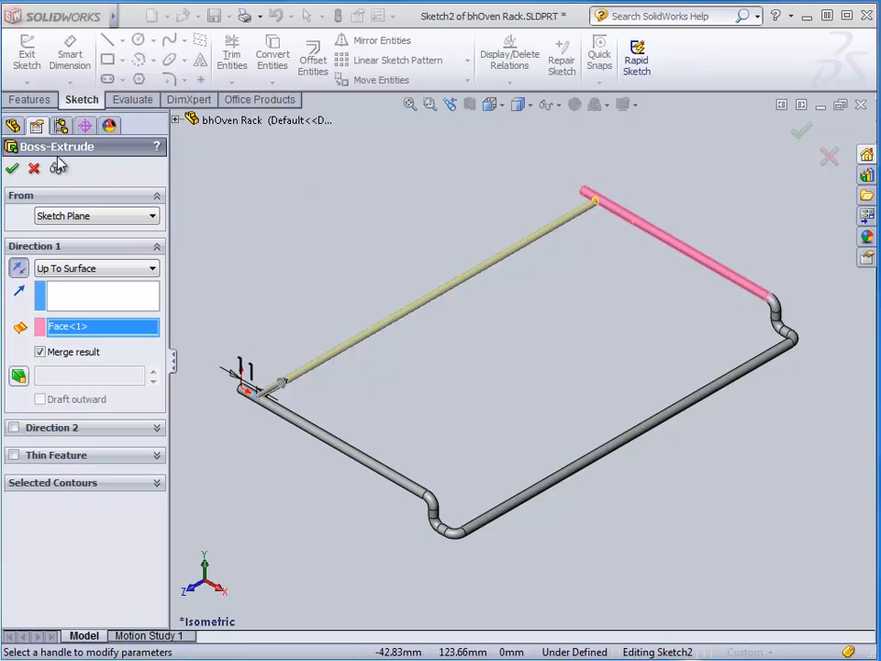
{"action": "left_click", "coordinate": [12, 168]}
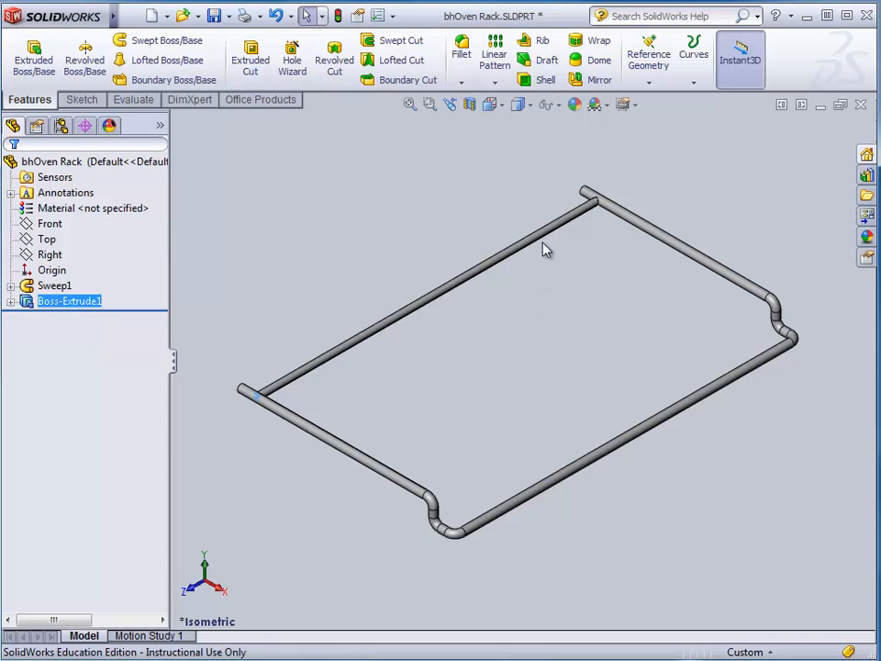
Show the temporary axes and set up a linear pattern of the extruded crossbar along the side rod's axis, running away from its open end
{"action": "left_click", "coordinate": [561, 105]}
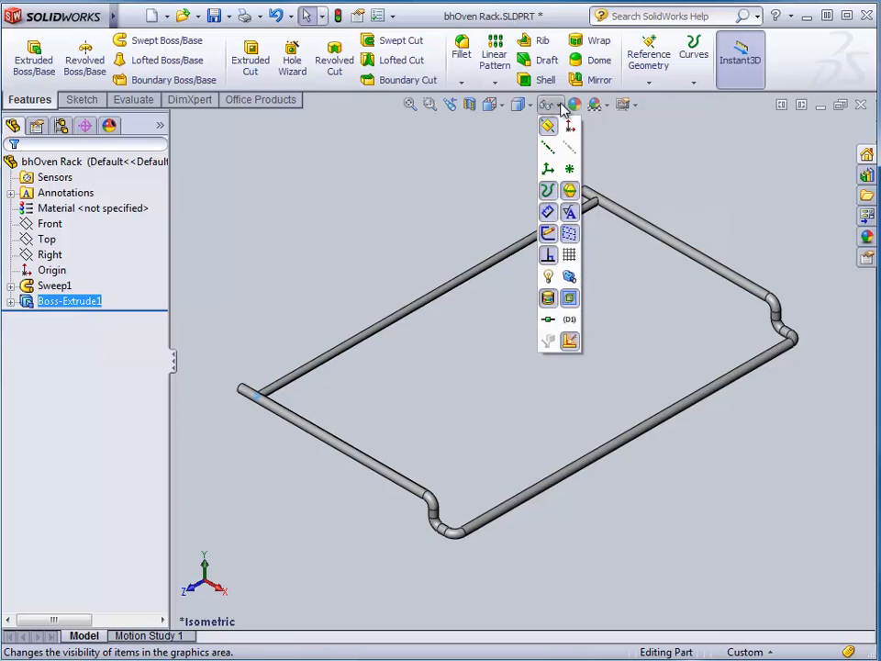
{"action": "left_click", "coordinate": [570, 151]}
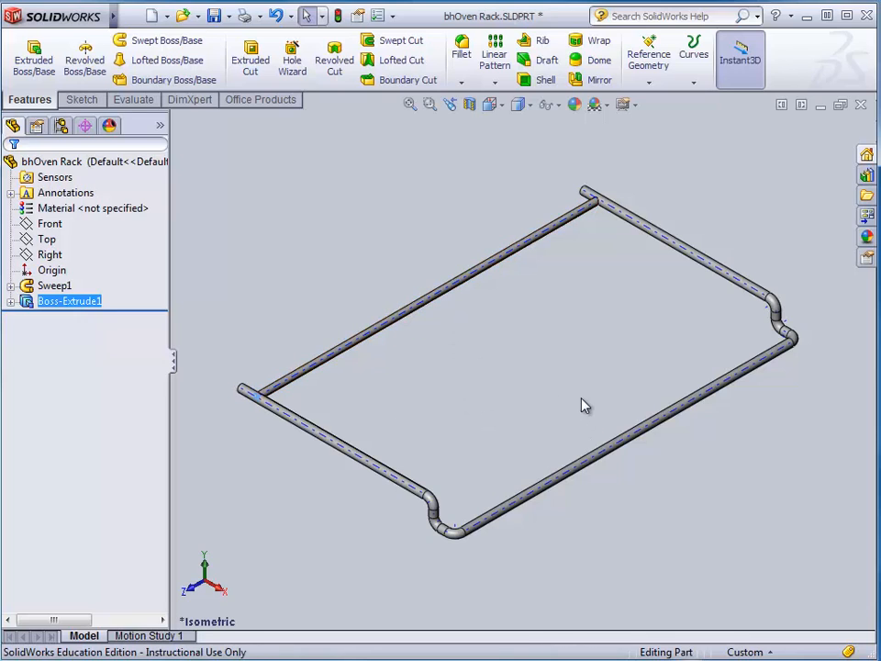
{"action": "left_click", "coordinate": [496, 57]}
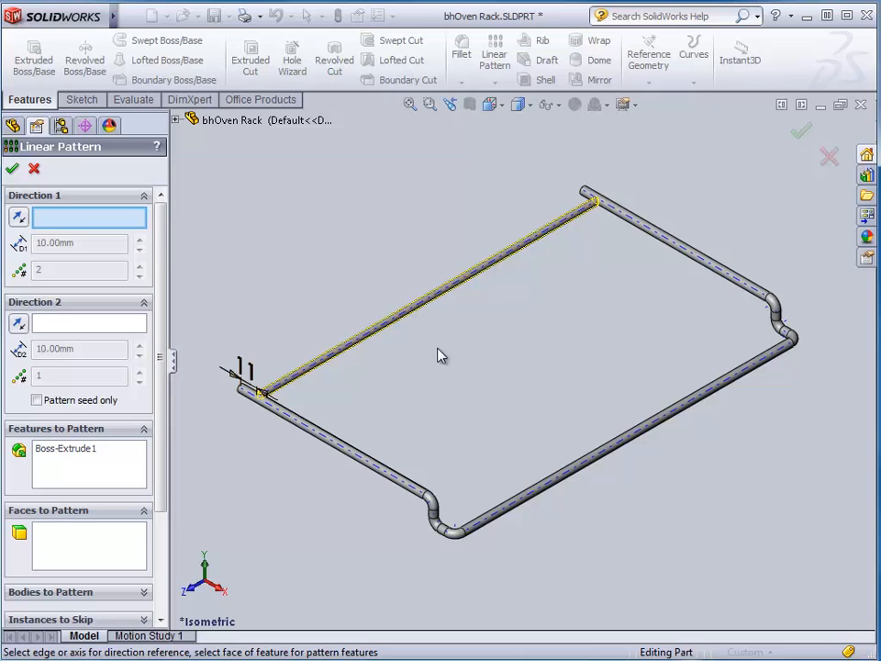
{"action": "key", "text": "f"}
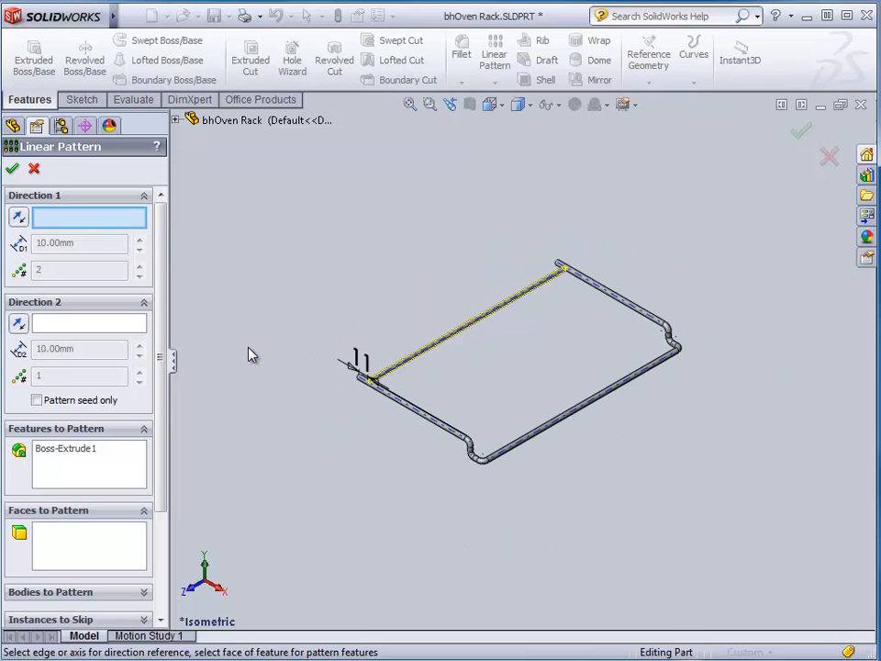
{"action": "scroll", "coordinate": [520, 317], "scroll_direction": "down", "scroll_amount": 3}
{"action": "scroll", "coordinate": [356, 428], "scroll_direction": "up", "scroll_amount": 3}
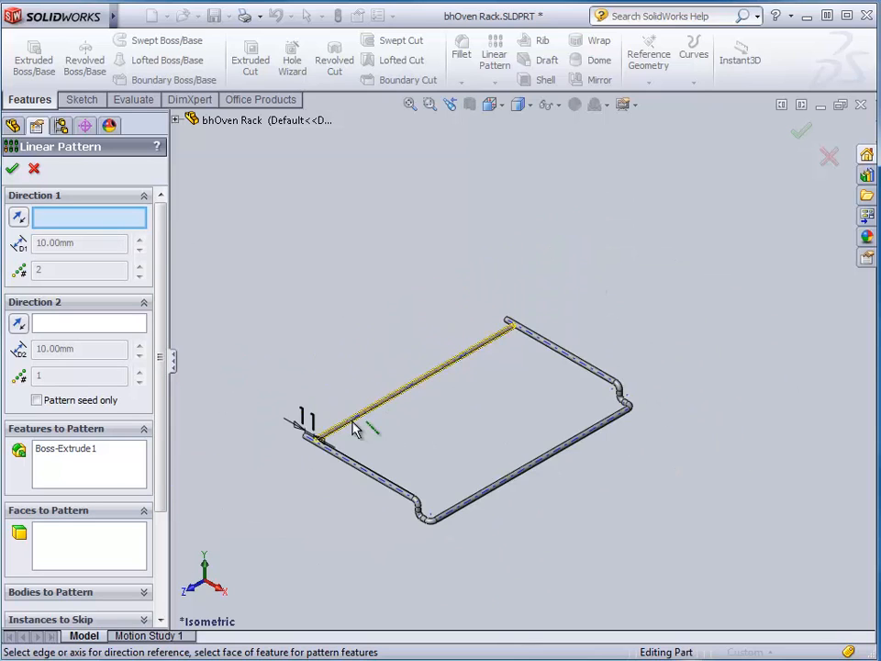
{"action": "scroll", "coordinate": [360, 428], "scroll_direction": "down", "scroll_amount": 8}
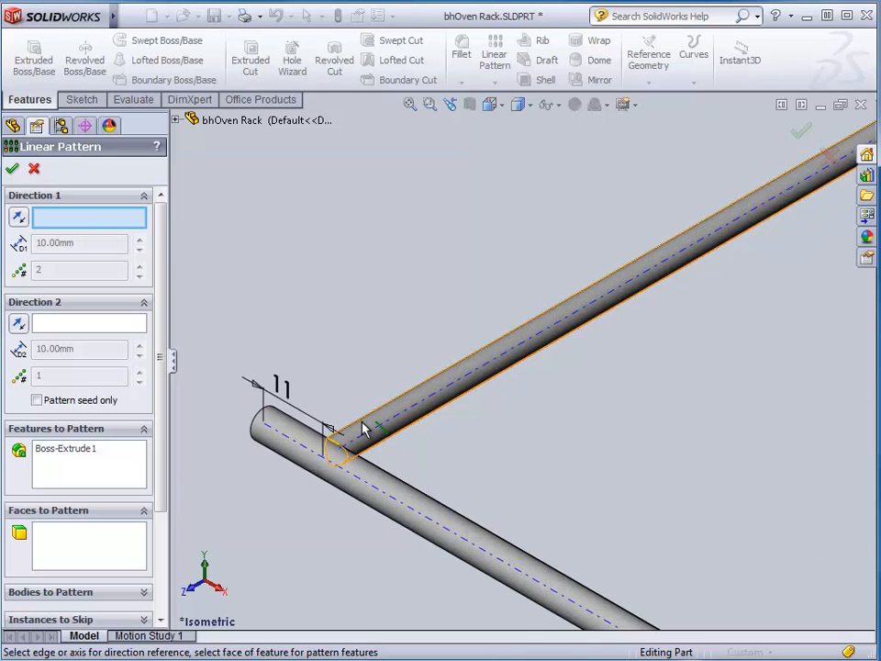
{"action": "scroll", "coordinate": [394, 423], "scroll_direction": "down", "scroll_amount": 1}
{"action": "scroll", "coordinate": [582, 385], "scroll_direction": "up", "scroll_amount": 1}
{"action": "scroll", "coordinate": [649, 373], "scroll_direction": "up", "scroll_amount": 1}
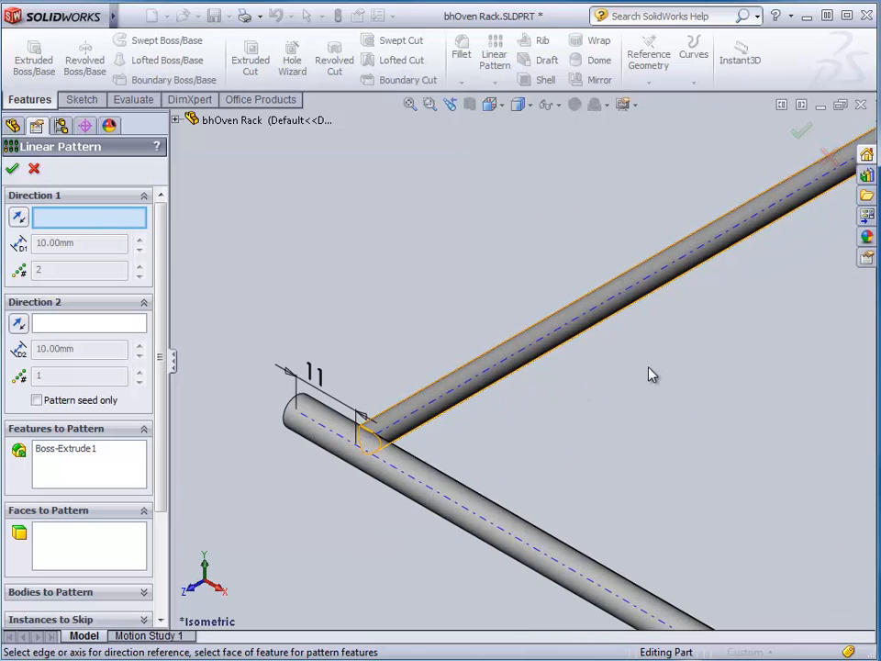
{"action": "scroll", "coordinate": [621, 384], "scroll_direction": "up", "scroll_amount": 2}
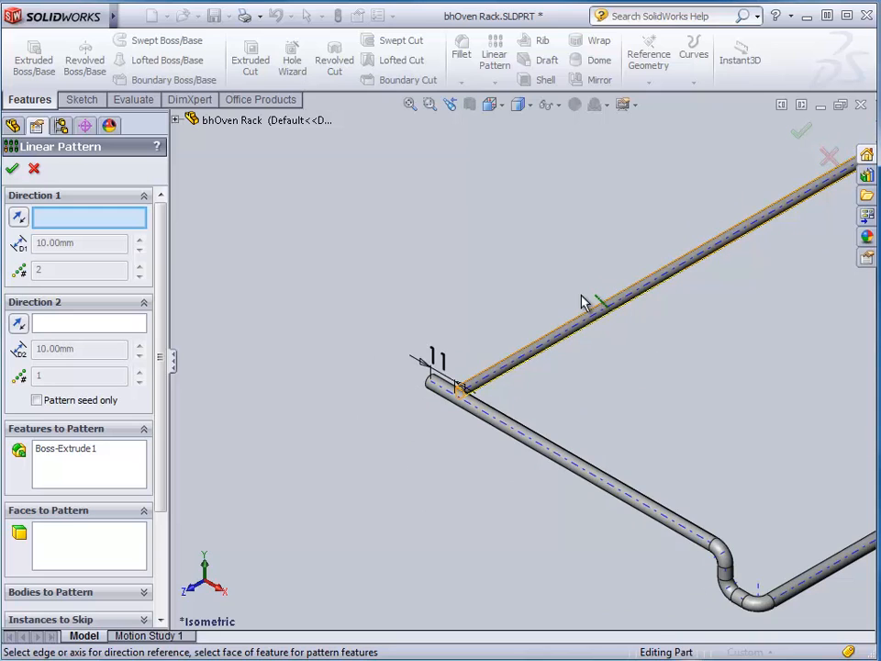
{"action": "key", "text": "f"}
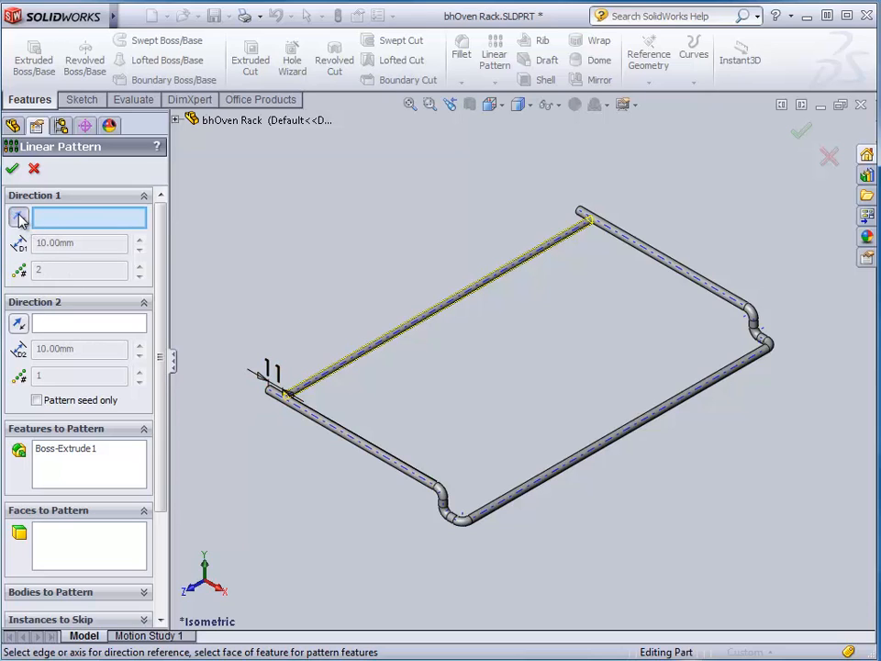
{"action": "left_click", "coordinate": [326, 427]}
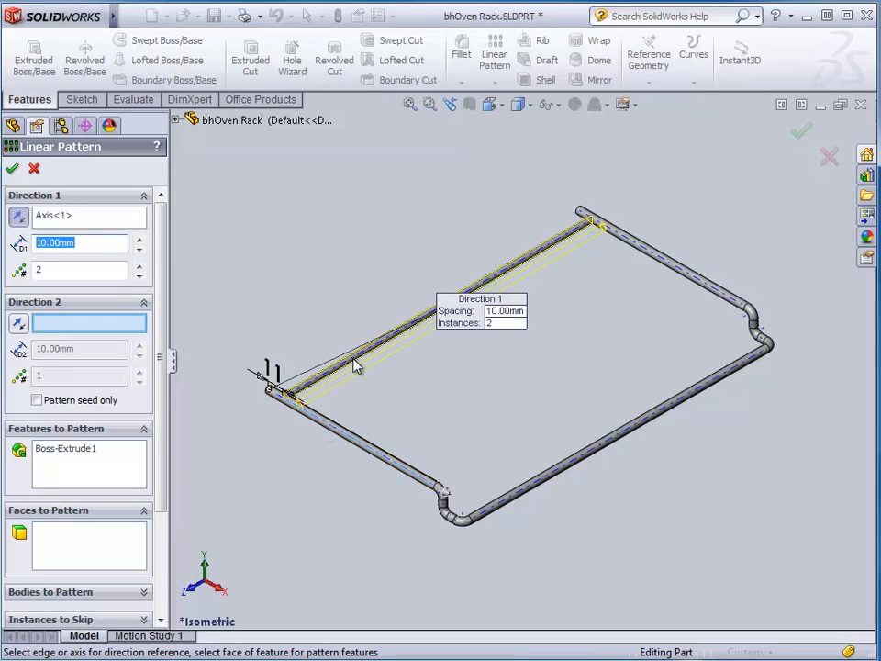
{"action": "left_click", "coordinate": [19, 218]}
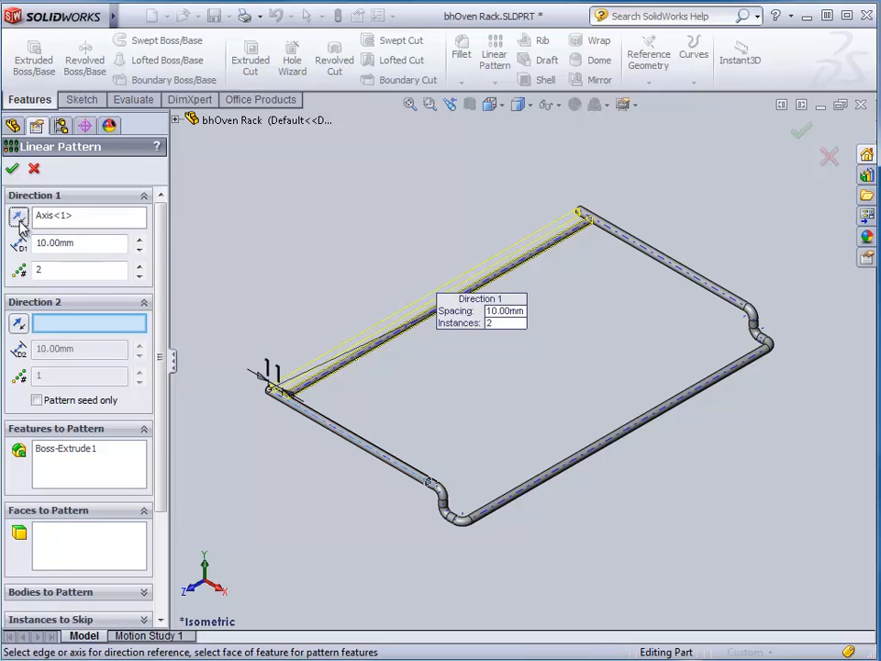
{"action": "left_click", "coordinate": [18, 218]}
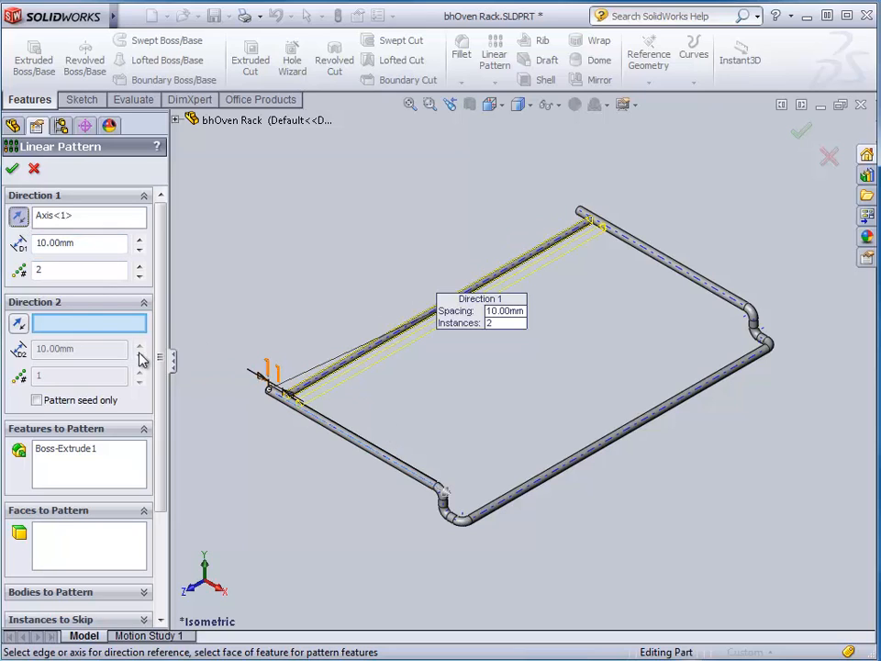
Complete the crossbar pattern with 22 mm spacing and 6 instances, and hide the temporary axes
{"action": "double_click", "coordinate": [70, 242]}
{"action": "type", "text": "22"}
{"action": "key", "text": "Return"}
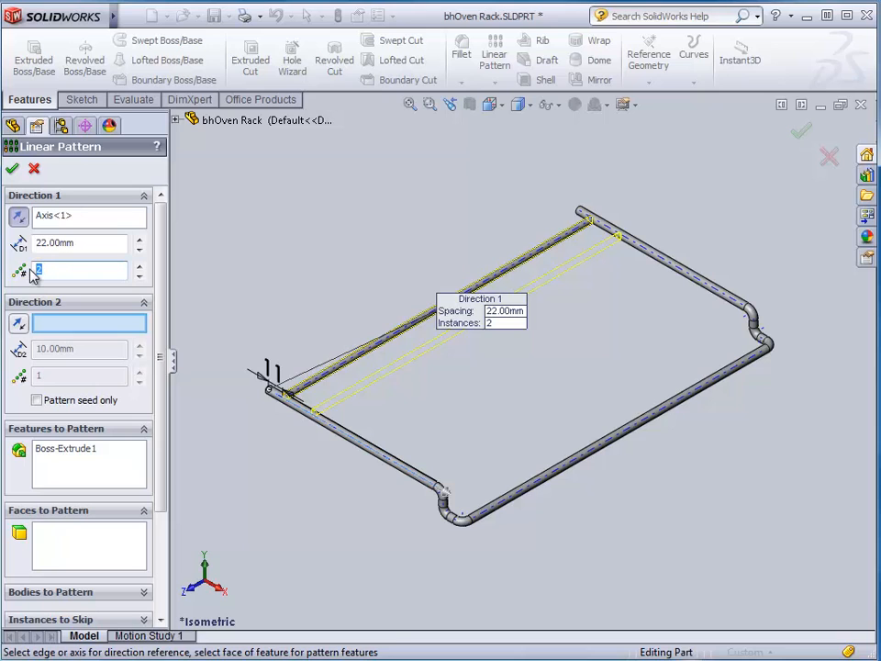
{"action": "key", "text": "Return"}
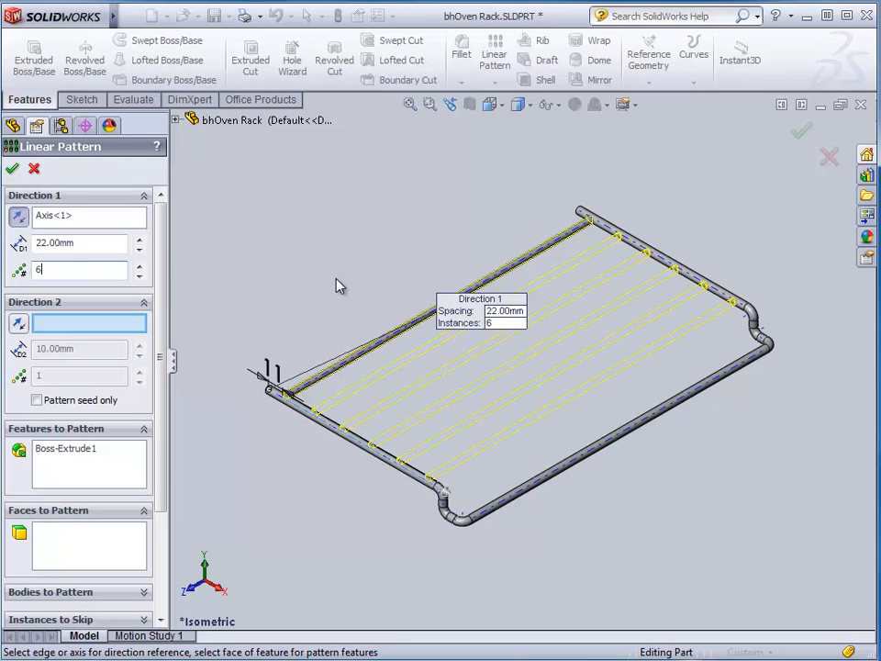
{"action": "left_click", "coordinate": [11, 170]}
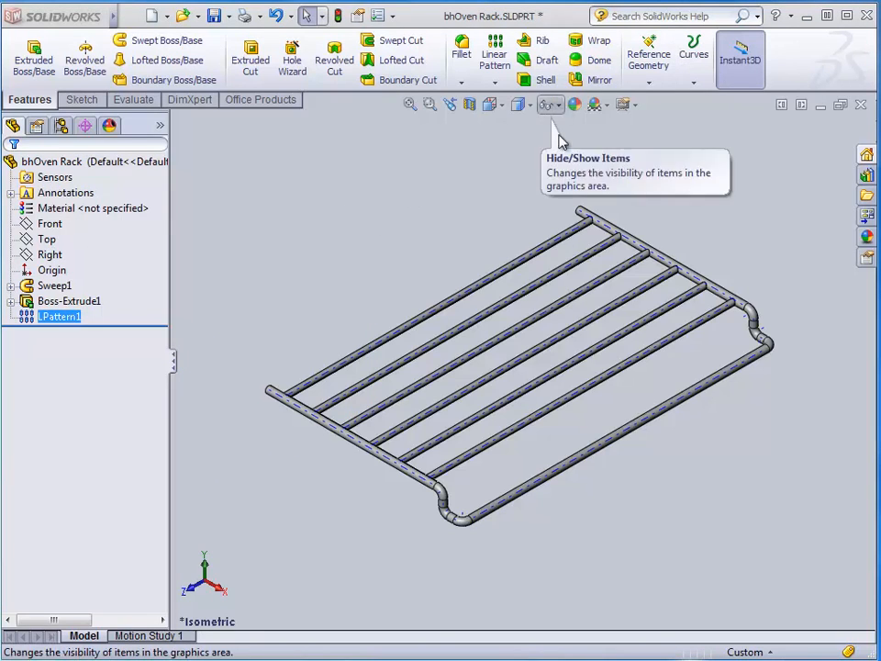
{"action": "left_click", "coordinate": [555, 106]}
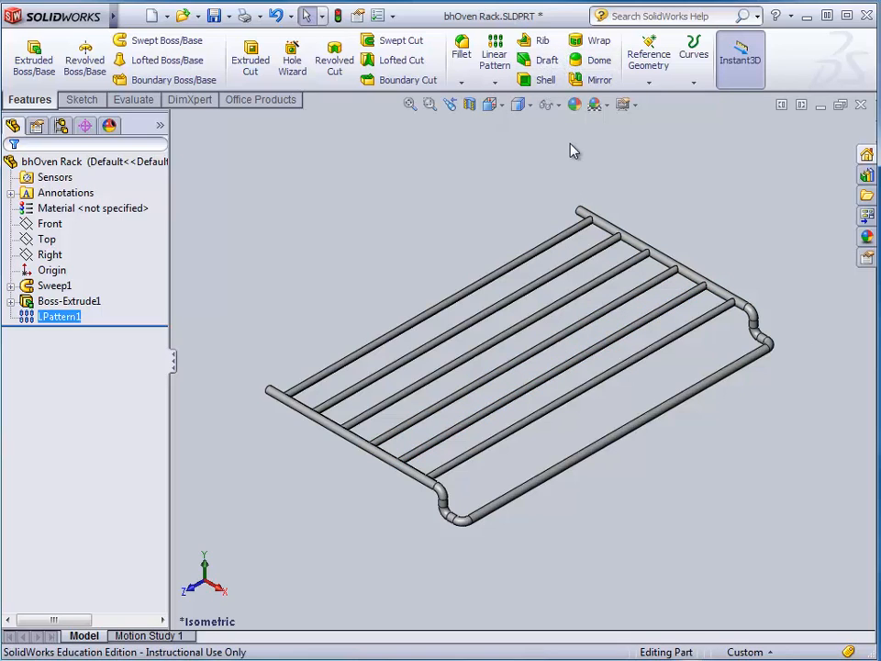
Start a Mirror of the crossbar pattern about the flat end face of the side rod's open end
{"action": "left_click", "coordinate": [593, 81]}
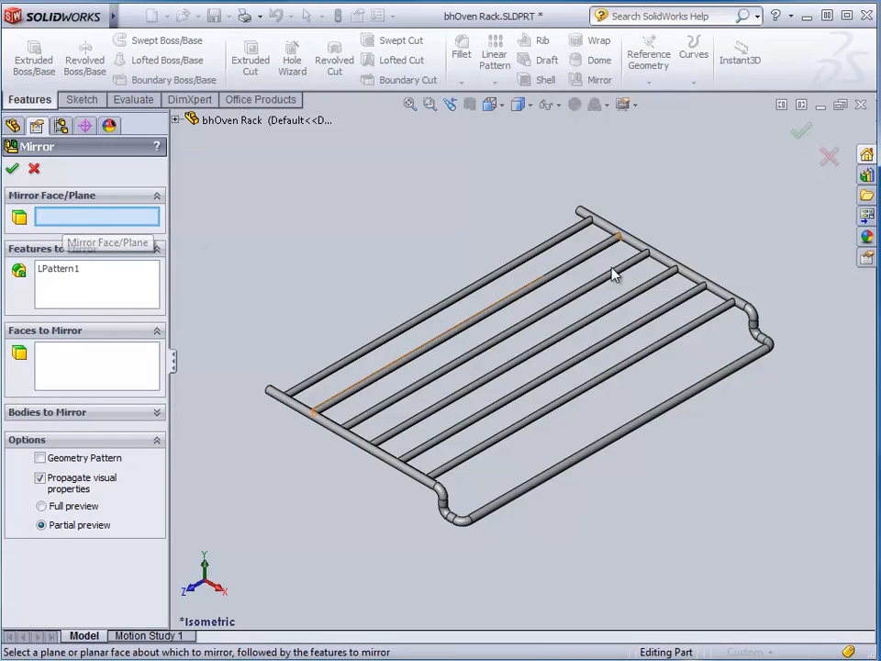
{"action": "middle_click_drag", "start_coordinate": [621, 246], "coordinate": [694, 521]}
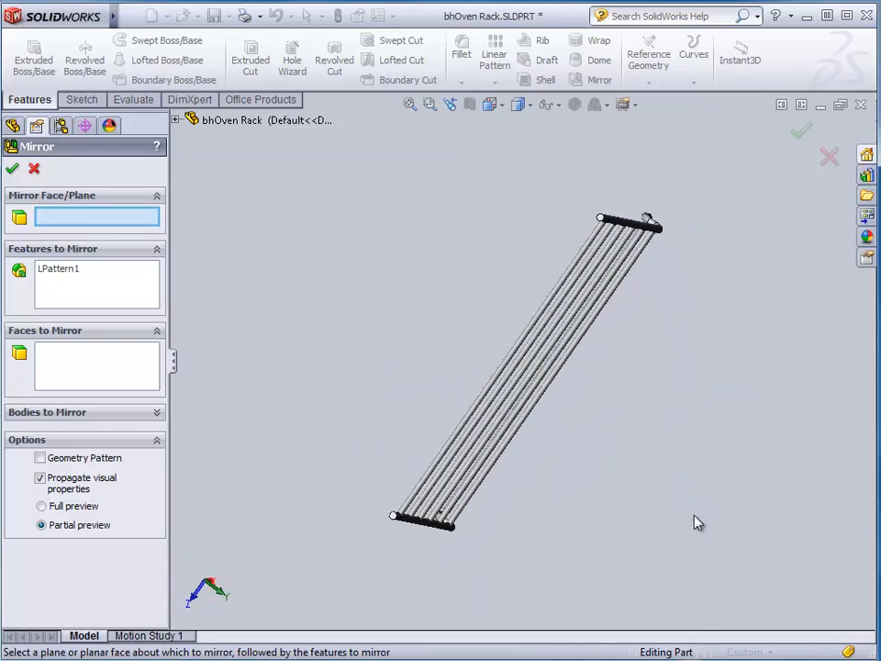
{"action": "left_click", "coordinate": [395, 517]}
{"action": "left_click", "coordinate": [395, 519]}
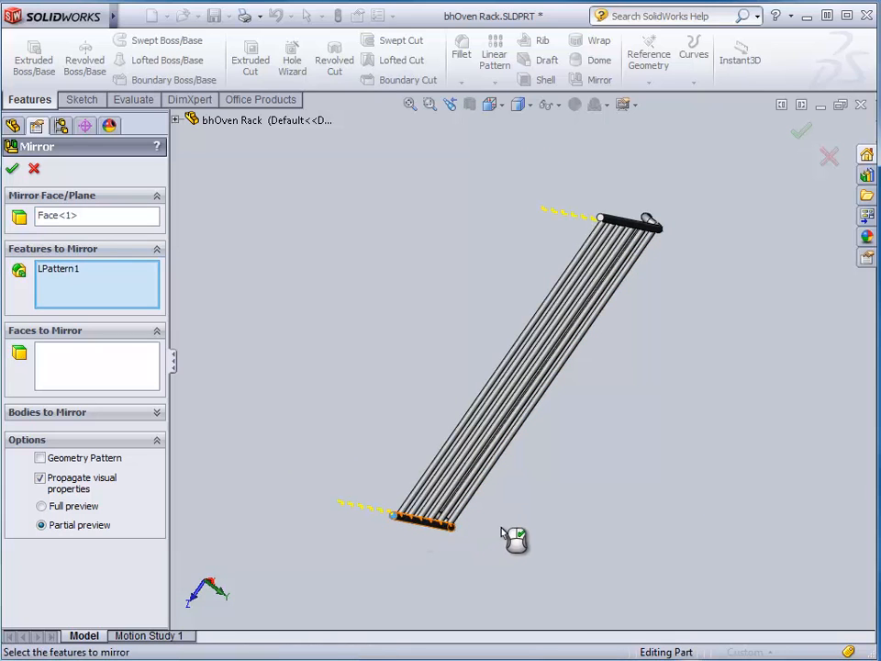
Include the swept frame and the extruded crossbar in the features to mirror and try to apply the mirror
{"action": "middle_click_drag", "start_coordinate": [485, 351], "coordinate": [501, 363]}
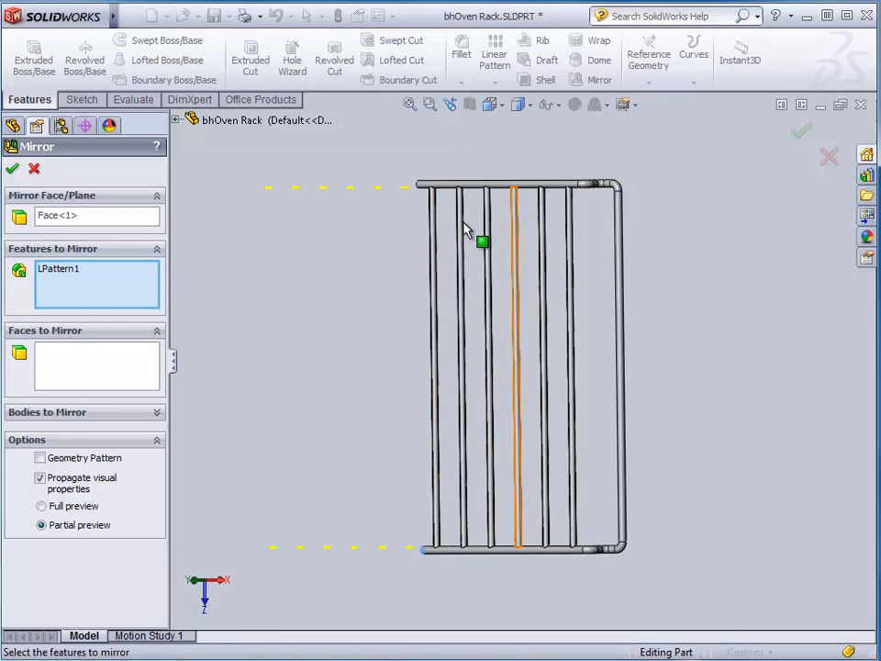
{"action": "left_click", "coordinate": [525, 188]}
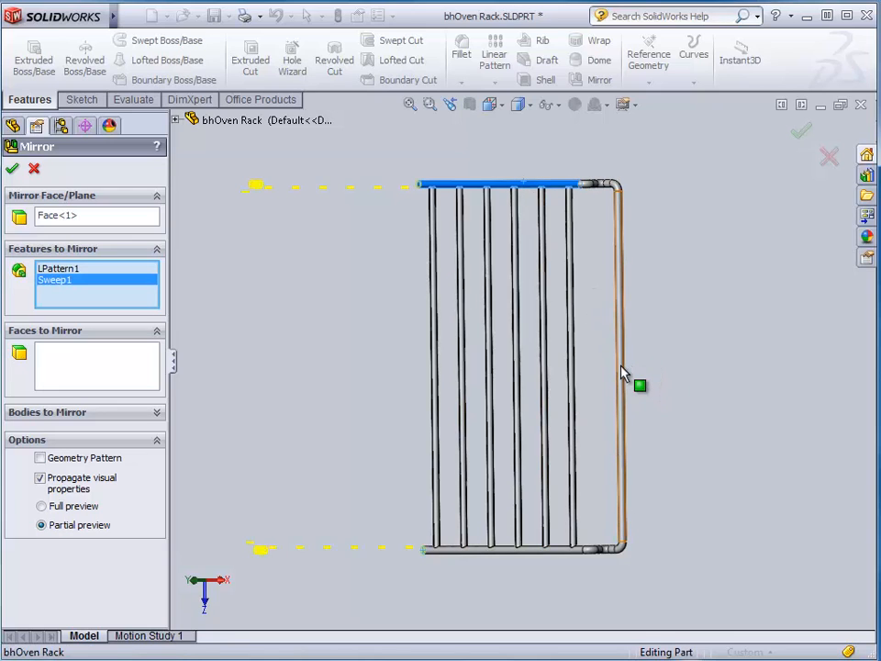
{"action": "left_click", "coordinate": [175, 120]}
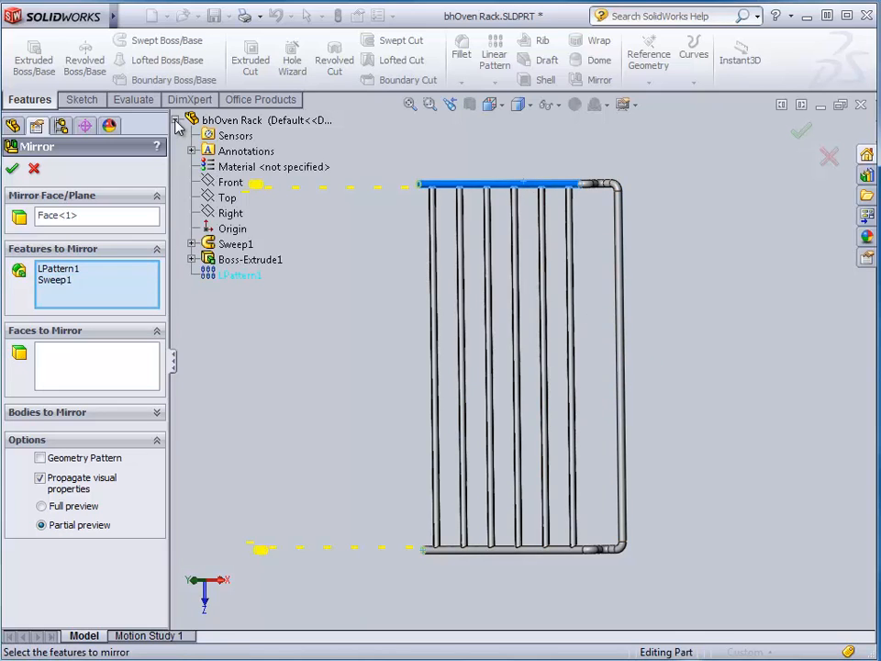
{"action": "left_click", "coordinate": [268, 261]}
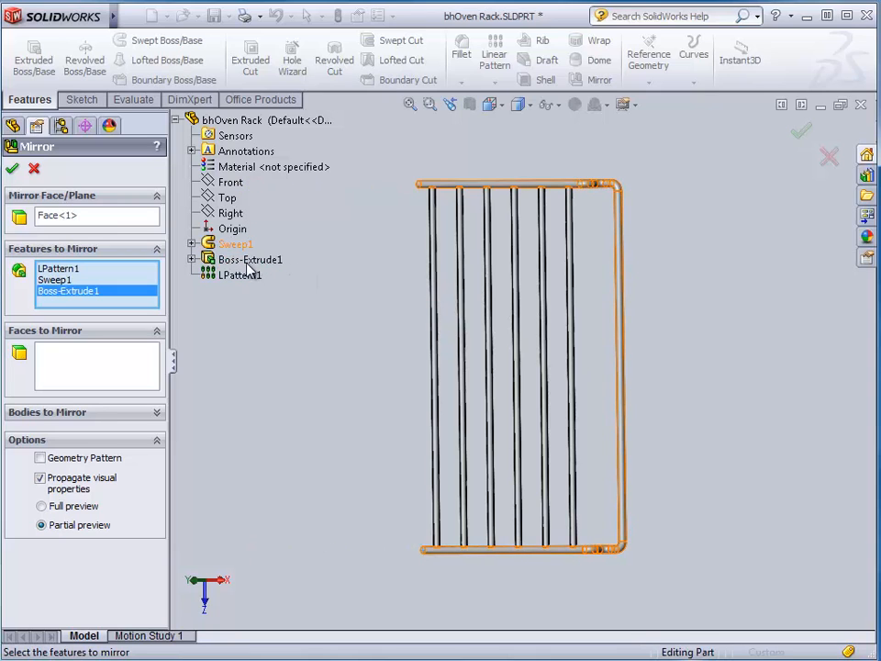
{"action": "left_click", "coordinate": [246, 263]}
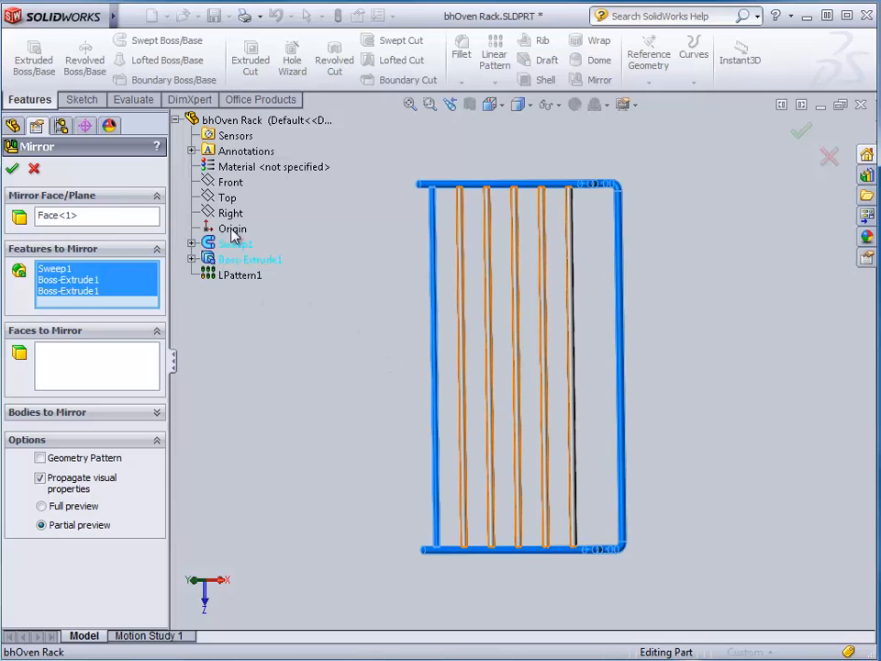
{"action": "left_click", "coordinate": [13, 169]}
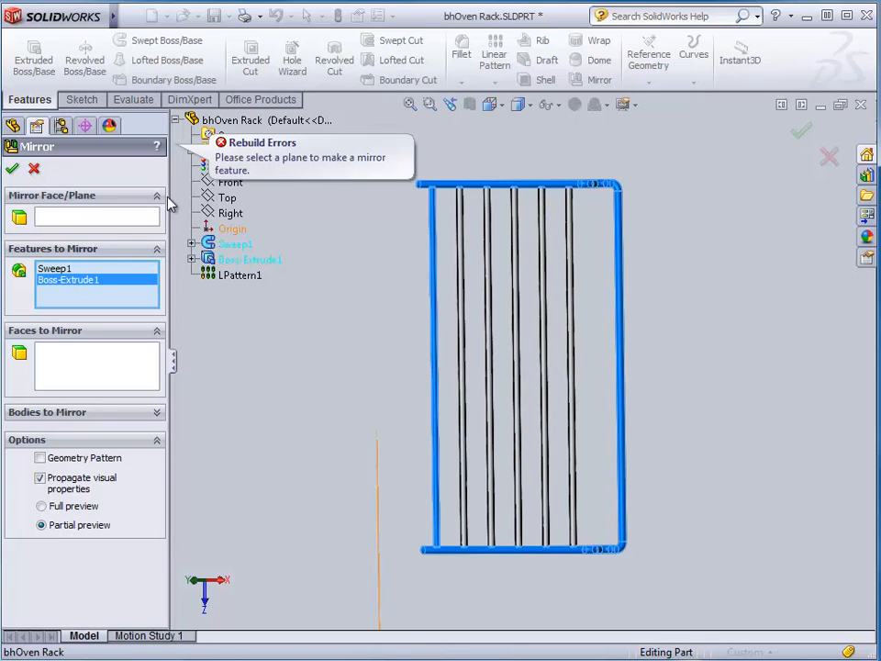
Reselect a side rod's open end face as the mirror plane and apply the mirror of the frame and first crossbar
{"action": "left_click", "coordinate": [105, 221]}
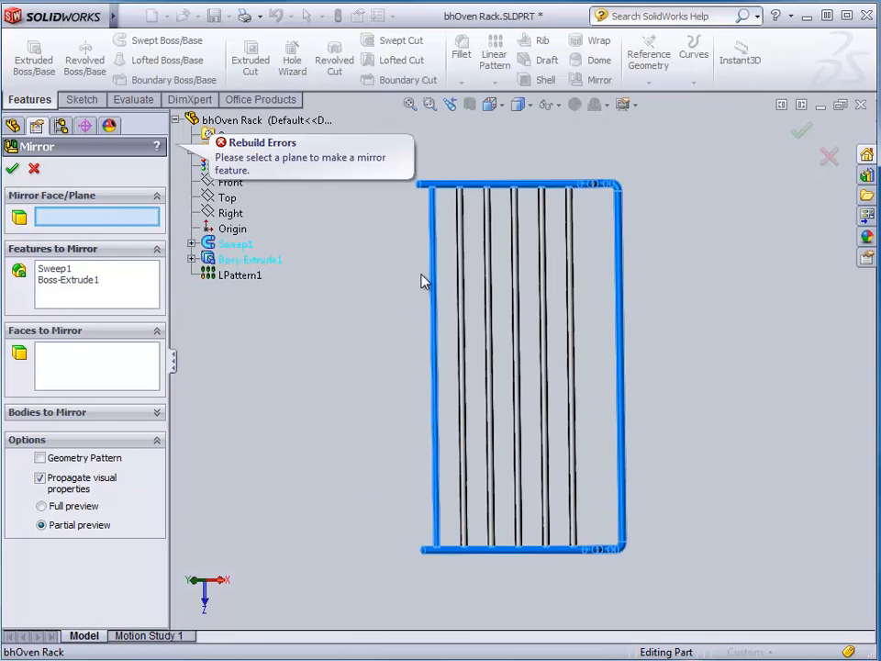
{"action": "middle_click_drag", "start_coordinate": [486, 274], "coordinate": [507, 197]}
{"action": "left_click", "coordinate": [479, 195]}
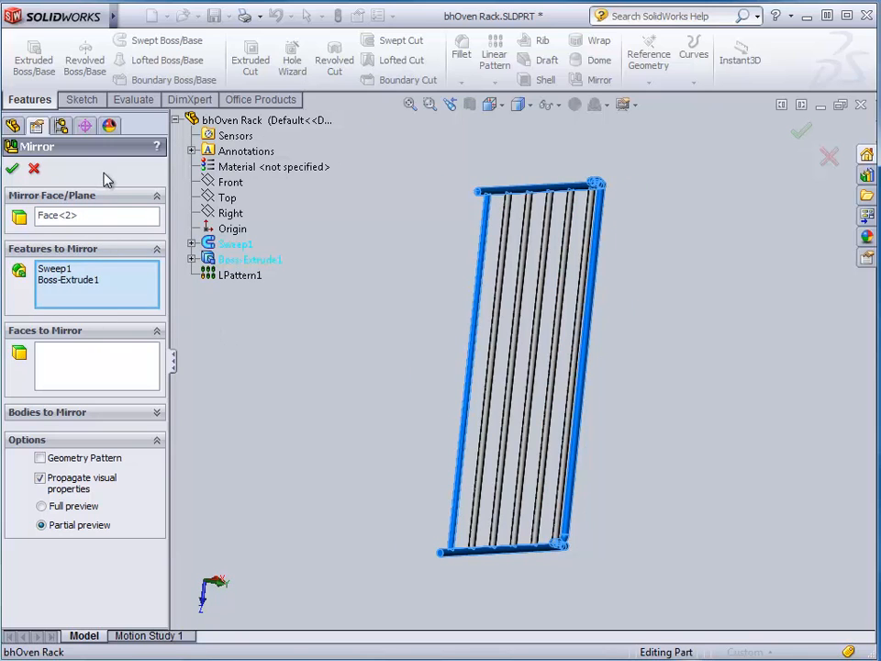
{"action": "left_click", "coordinate": [13, 170]}
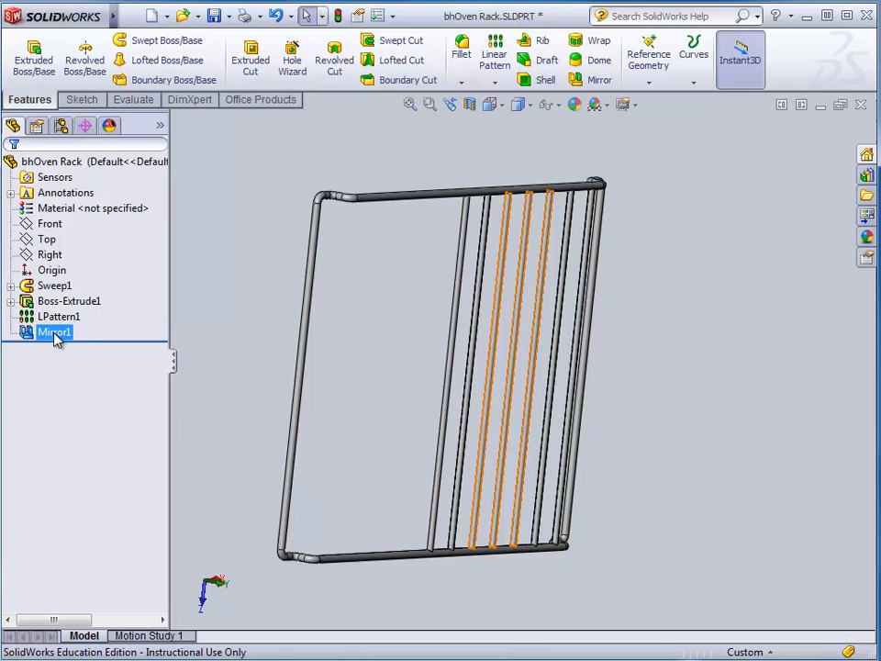
Edit the mirror feature to also include the linear pattern of crossbars
{"action": "left_click", "coordinate": [227, 335]}
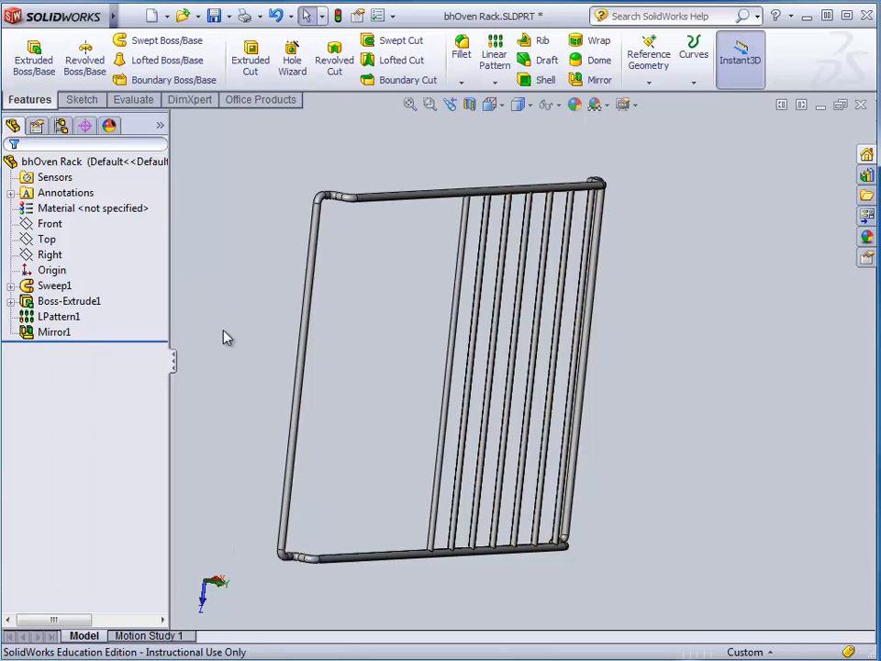
{"action": "right_click", "coordinate": [50, 335]}
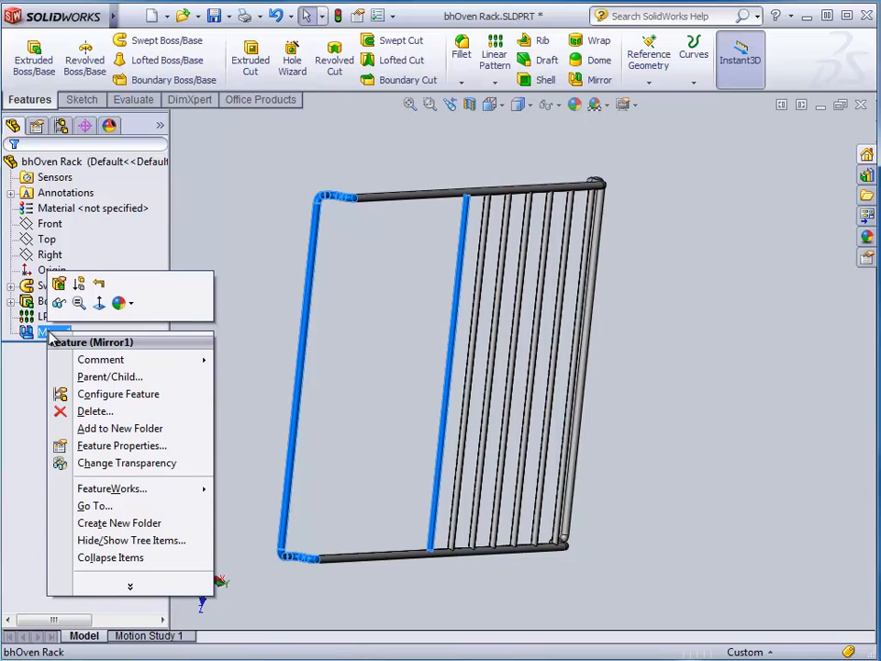
{"action": "left_click", "coordinate": [59, 284]}
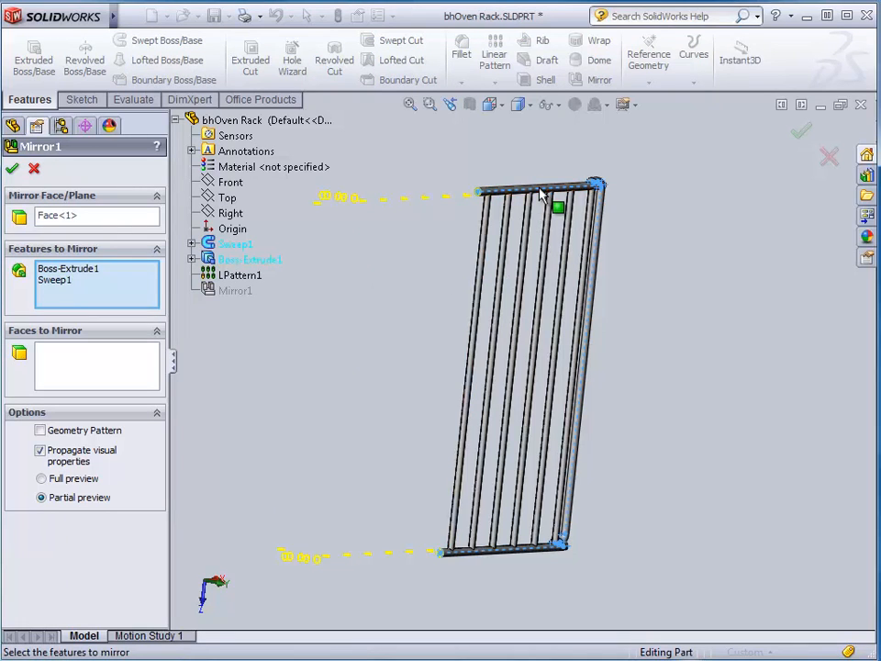
{"action": "left_click", "coordinate": [549, 261]}
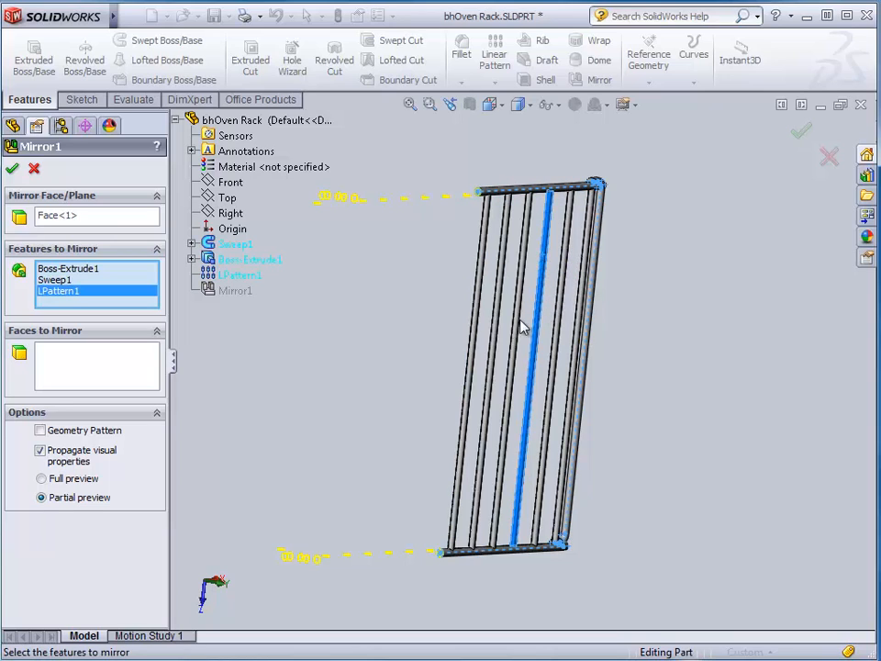
{"action": "left_click", "coordinate": [12, 169]}
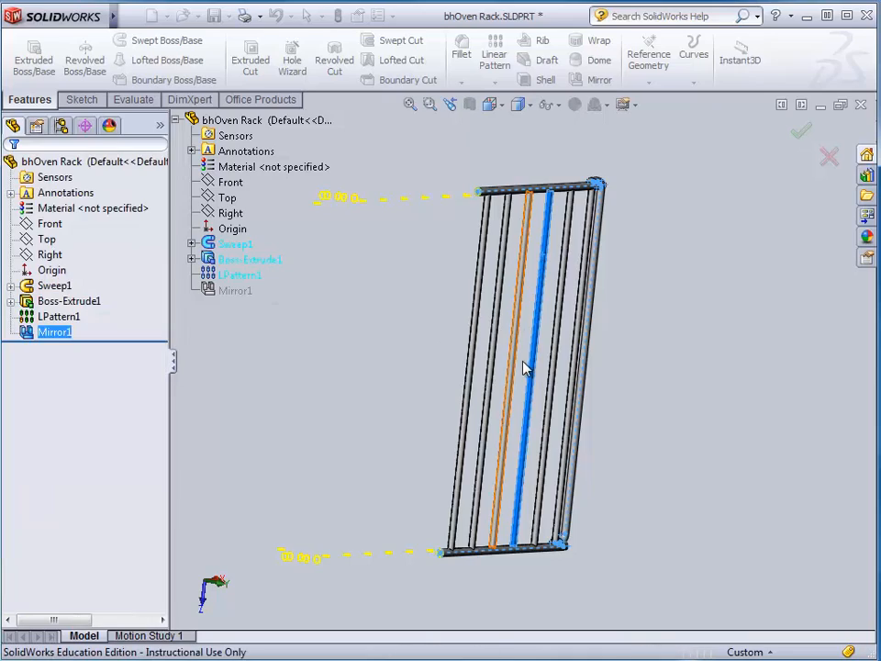
Inspect the mirrored rack from above and return the model to the isometric view
{"action": "middle_click_drag", "start_coordinate": [616, 410], "coordinate": [639, 386]}
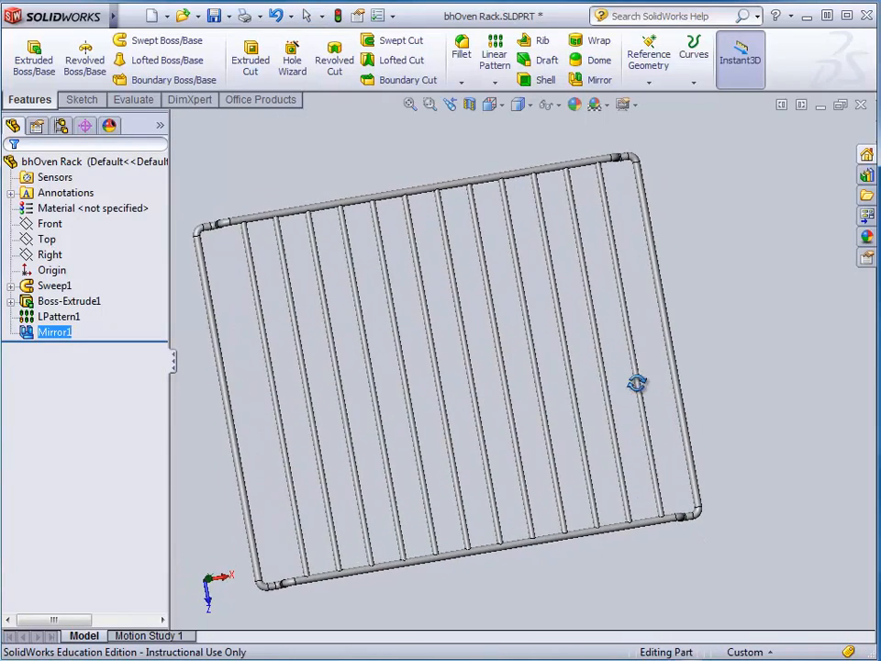
{"action": "left_click", "coordinate": [637, 384]}
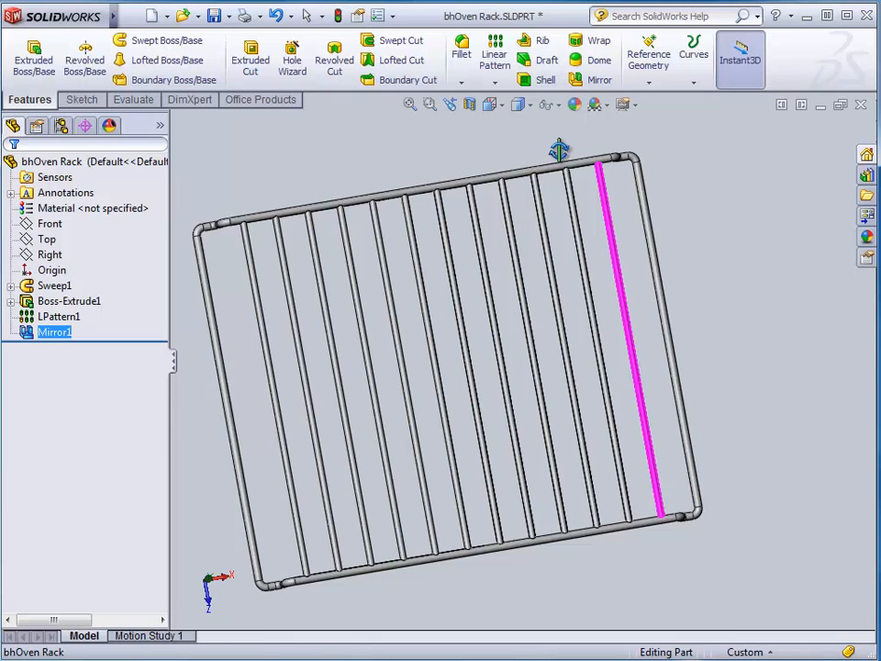
{"action": "left_click", "coordinate": [709, 225]}
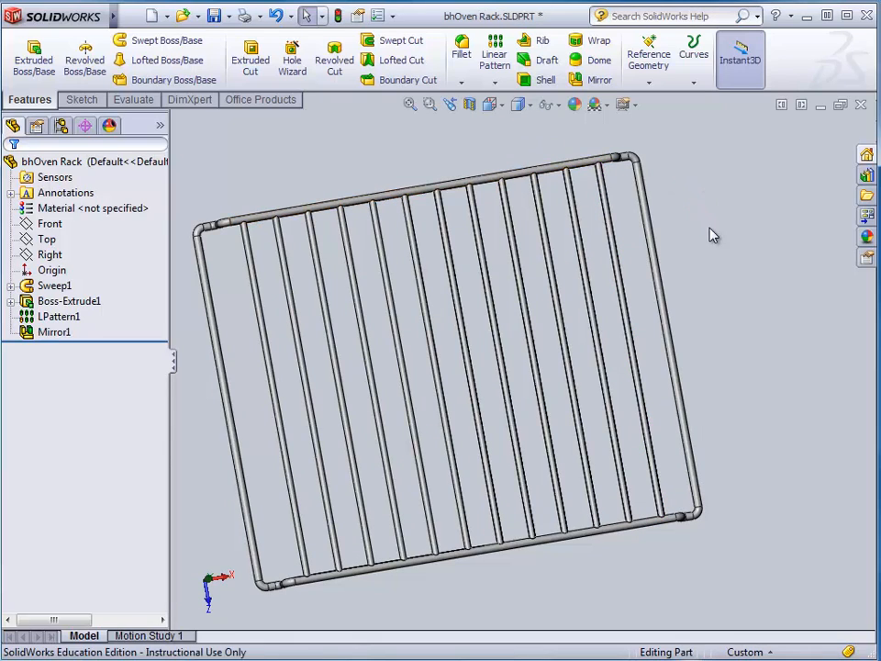
{"action": "left_click", "coordinate": [491, 103]}
{"action": "left_click", "coordinate": [519, 106]}
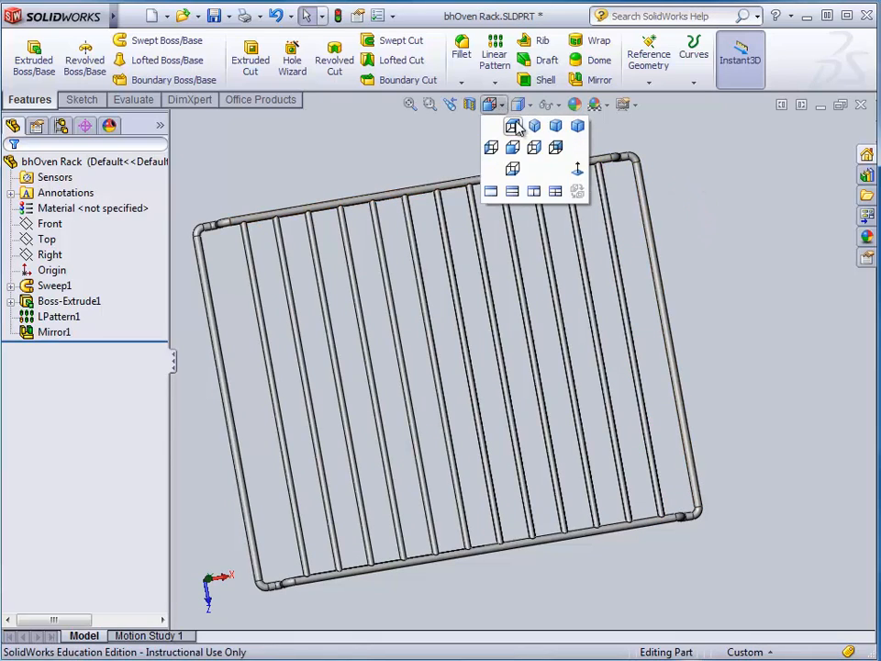
{"action": "left_click", "coordinate": [511, 124]}
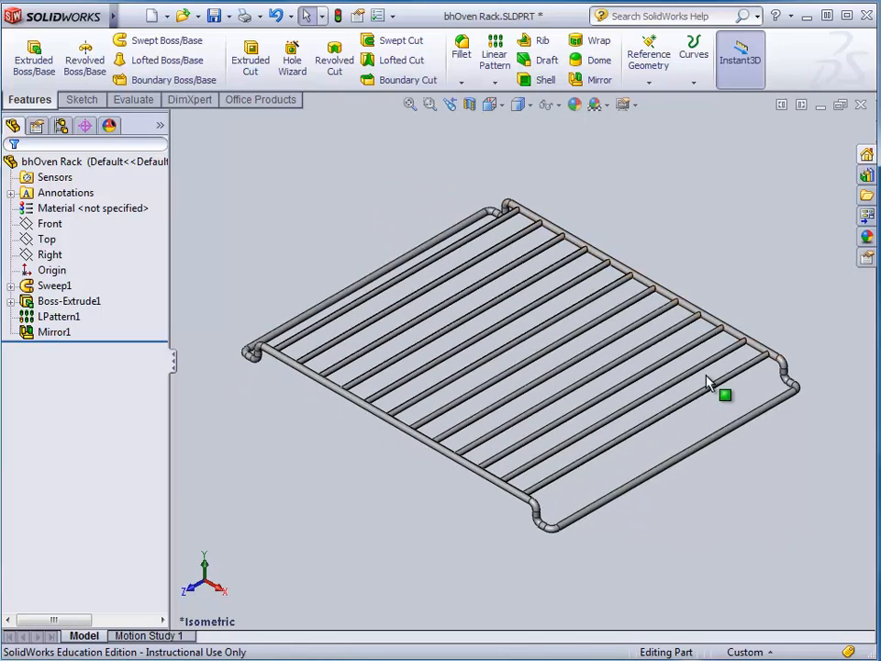